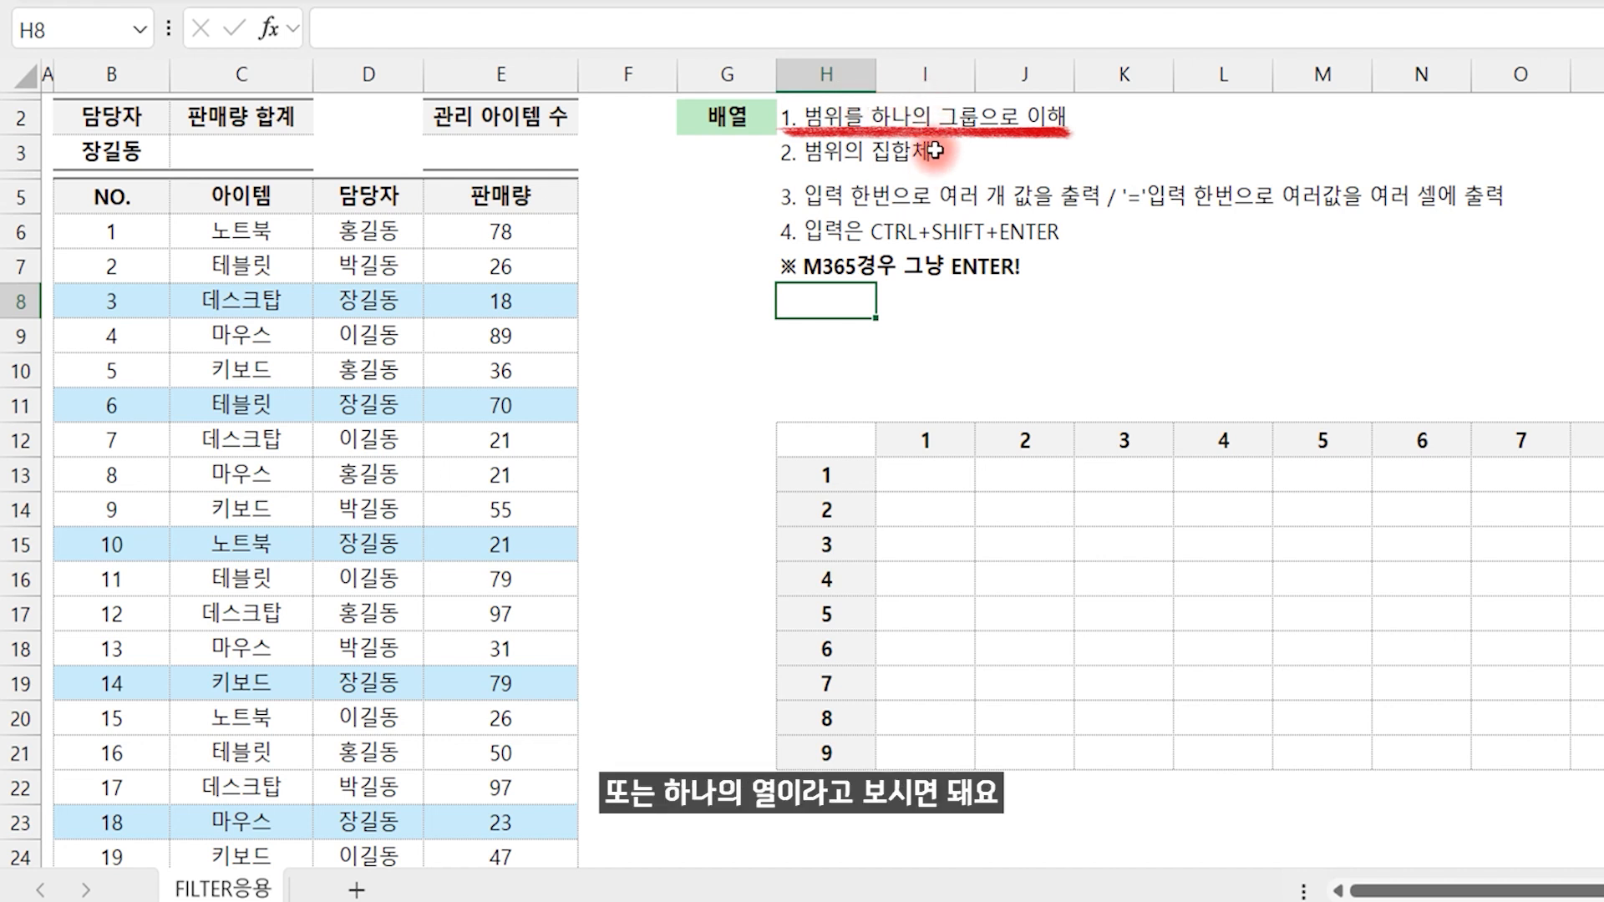
{"action": "mouse_move", "coordinate": [418, 167]}
{"action": "left_mouse_down"}
{"action": "mouse_move", "coordinate": [588, 690]}
{"action": "mouse_move", "coordinate": [584, 873]}
{"action": "left_mouse_up"}
{"action": "left_click_drag", "start_coordinate": [620, 209], "coordinate": [555, 365]}
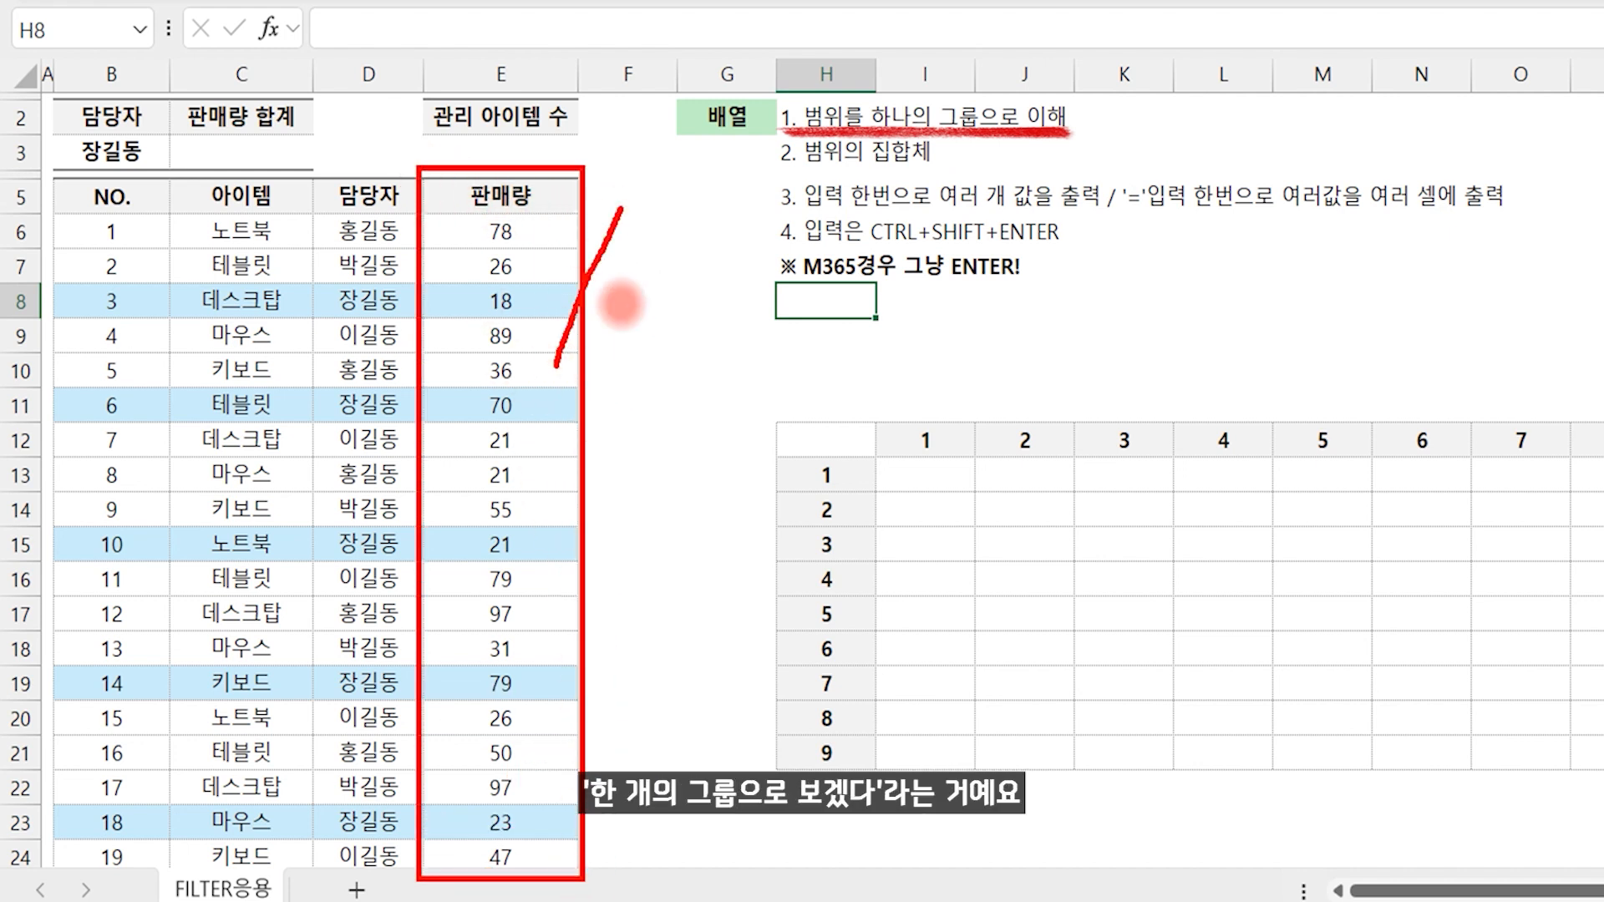
{"action": "left_click_drag", "start_coordinate": [618, 274], "coordinate": [633, 325]}
{"action": "left_click_drag", "start_coordinate": [666, 255], "coordinate": [669, 317]}
{"action": "mouse_move", "coordinate": [671, 296]}
{"action": "left_mouse_down"}
{"action": "mouse_move", "coordinate": [685, 292]}
{"action": "mouse_move", "coordinate": [683, 349]}
{"action": "left_mouse_up"}
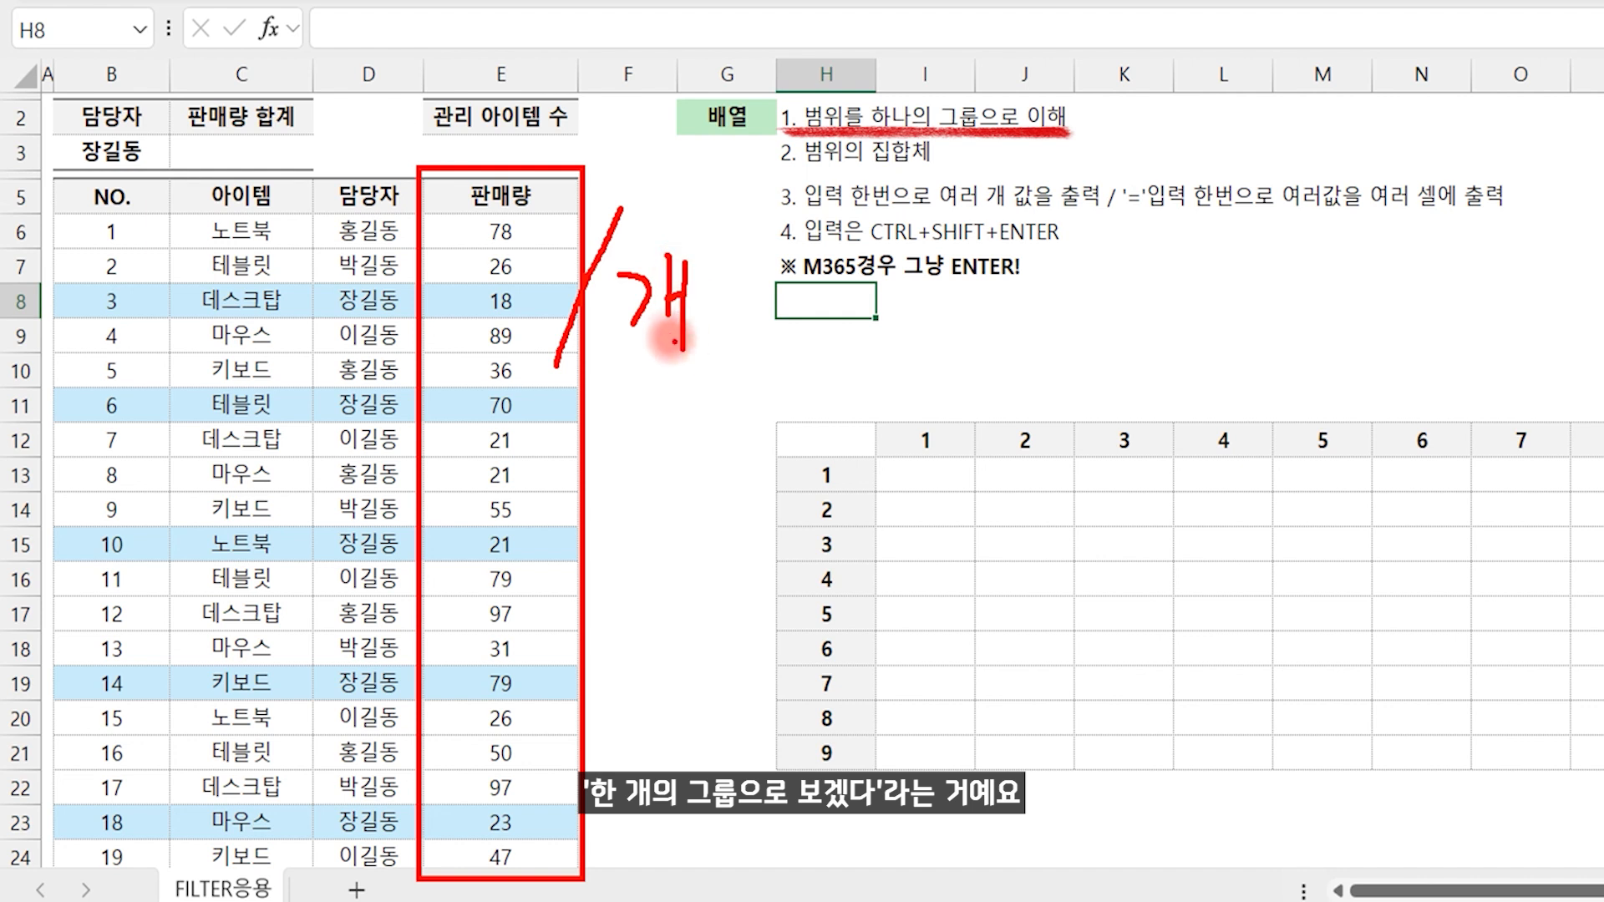
{"action": "mouse_move", "coordinate": [577, 344]}
{"action": "left_mouse_down"}
{"action": "mouse_move", "coordinate": [667, 341]}
{"action": "mouse_move", "coordinate": [658, 365]}
{"action": "left_mouse_up"}
{"action": "key", "text": "Escape"}
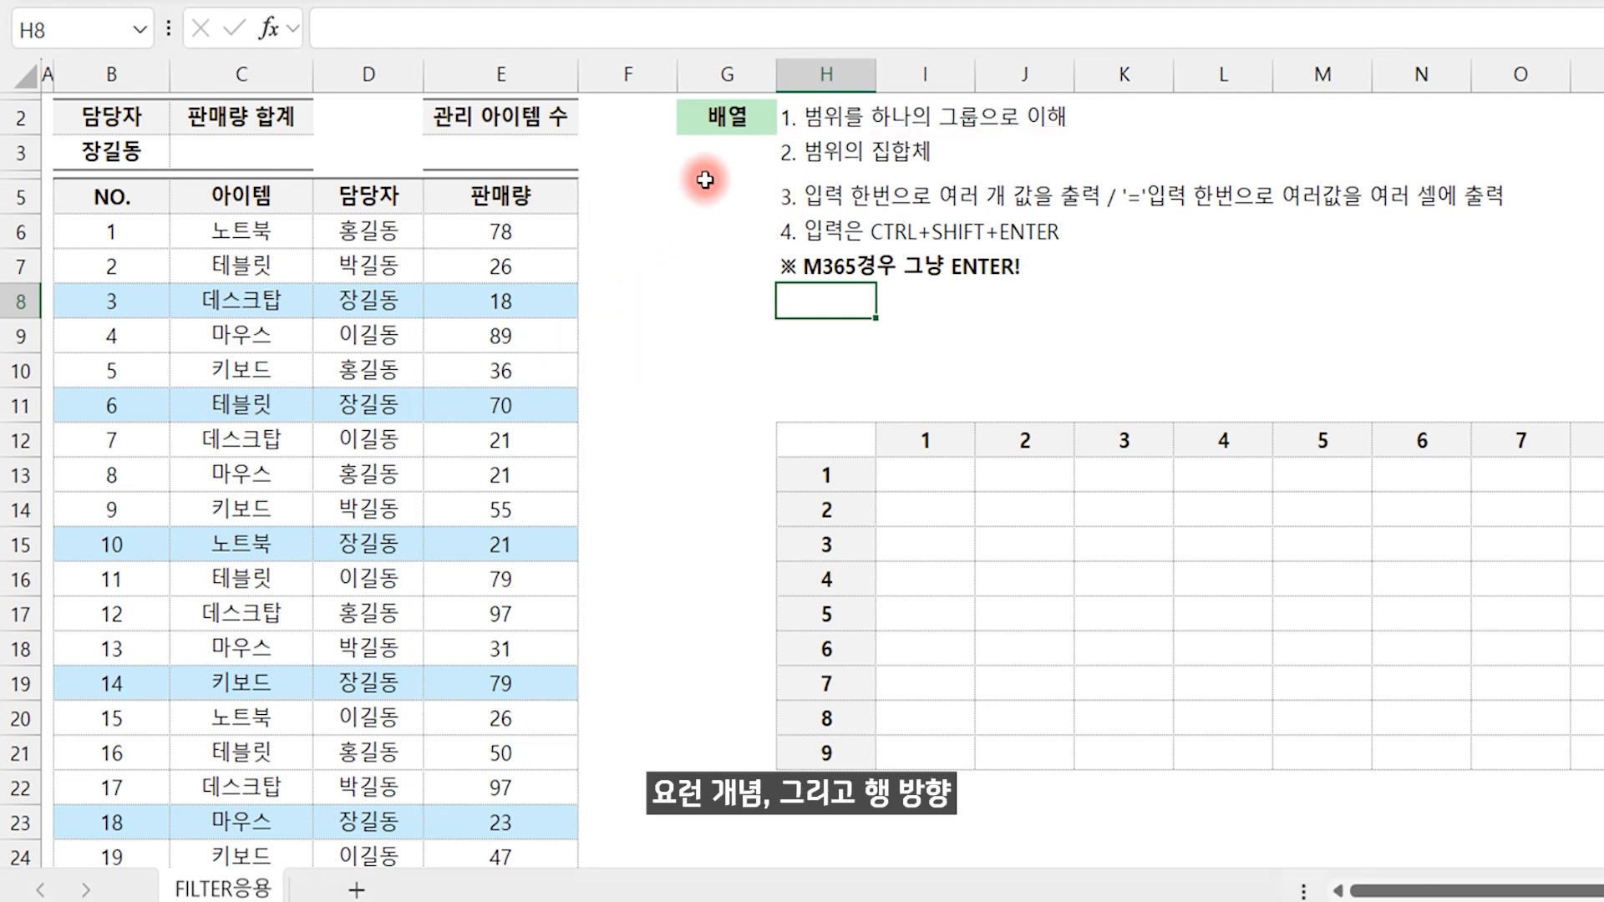
{"action": "mouse_move", "coordinate": [42, 169]}
{"action": "left_mouse_down"}
{"action": "mouse_move", "coordinate": [134, 205]}
{"action": "mouse_move", "coordinate": [591, 221]}
{"action": "left_mouse_up"}
{"action": "mouse_move", "coordinate": [599, 122]}
{"action": "left_mouse_down"}
{"action": "mouse_move", "coordinate": [499, 176]}
{"action": "mouse_move", "coordinate": [539, 149]}
{"action": "left_mouse_up"}
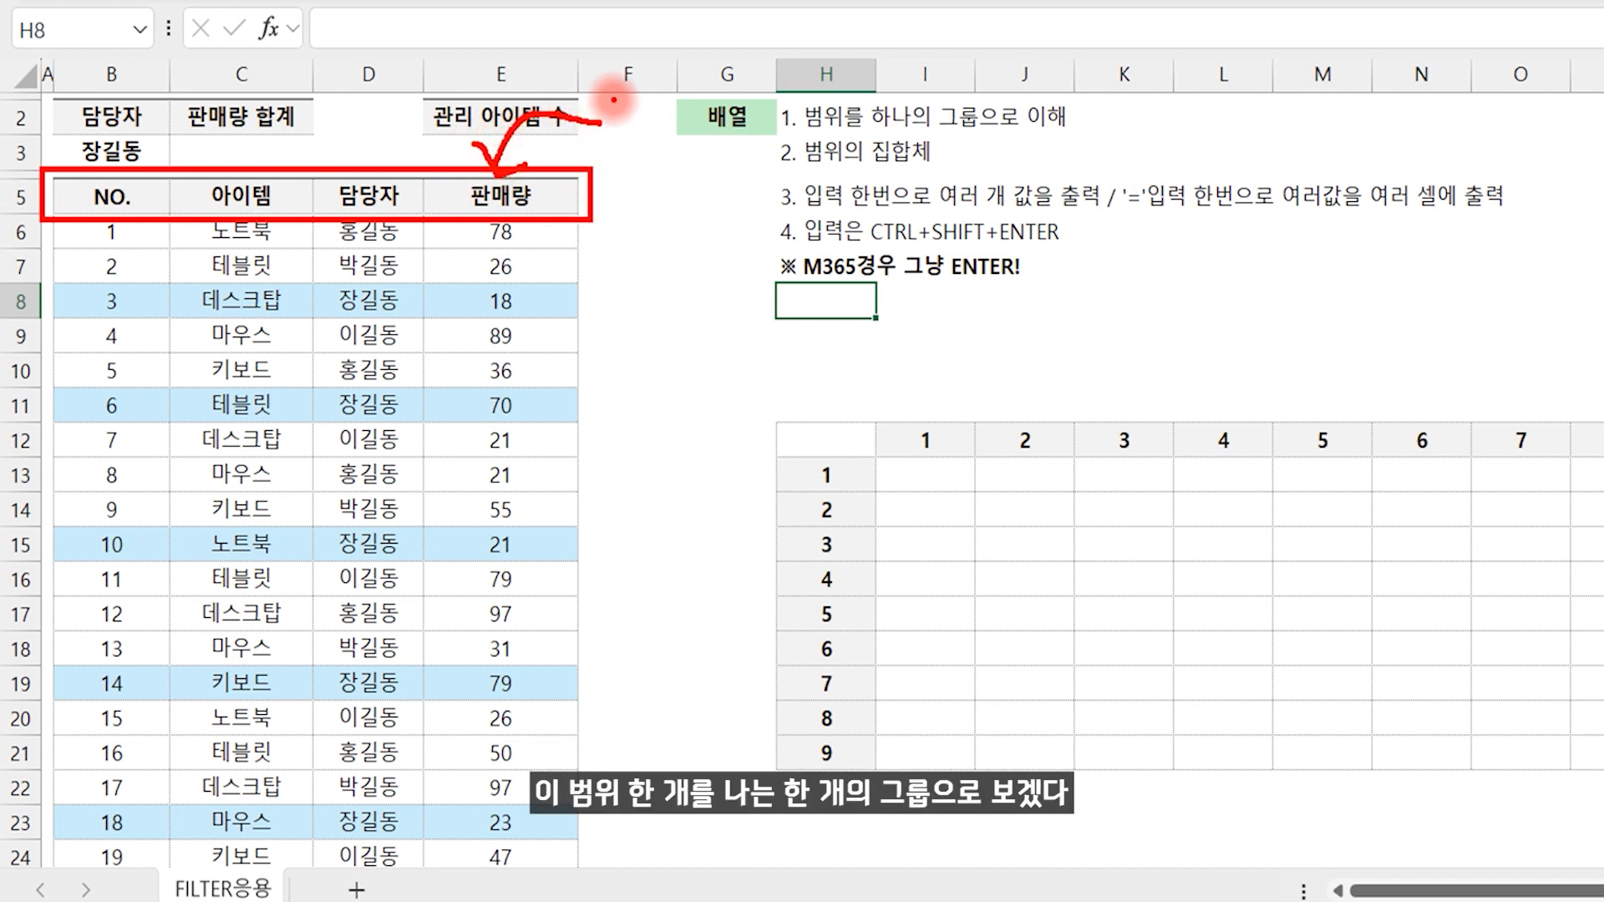
{"action": "left_click_drag", "start_coordinate": [614, 100], "coordinate": [609, 157]}
{"action": "left_click_drag", "start_coordinate": [864, 166], "coordinate": [929, 160]}
{"action": "key", "text": "Escape"}
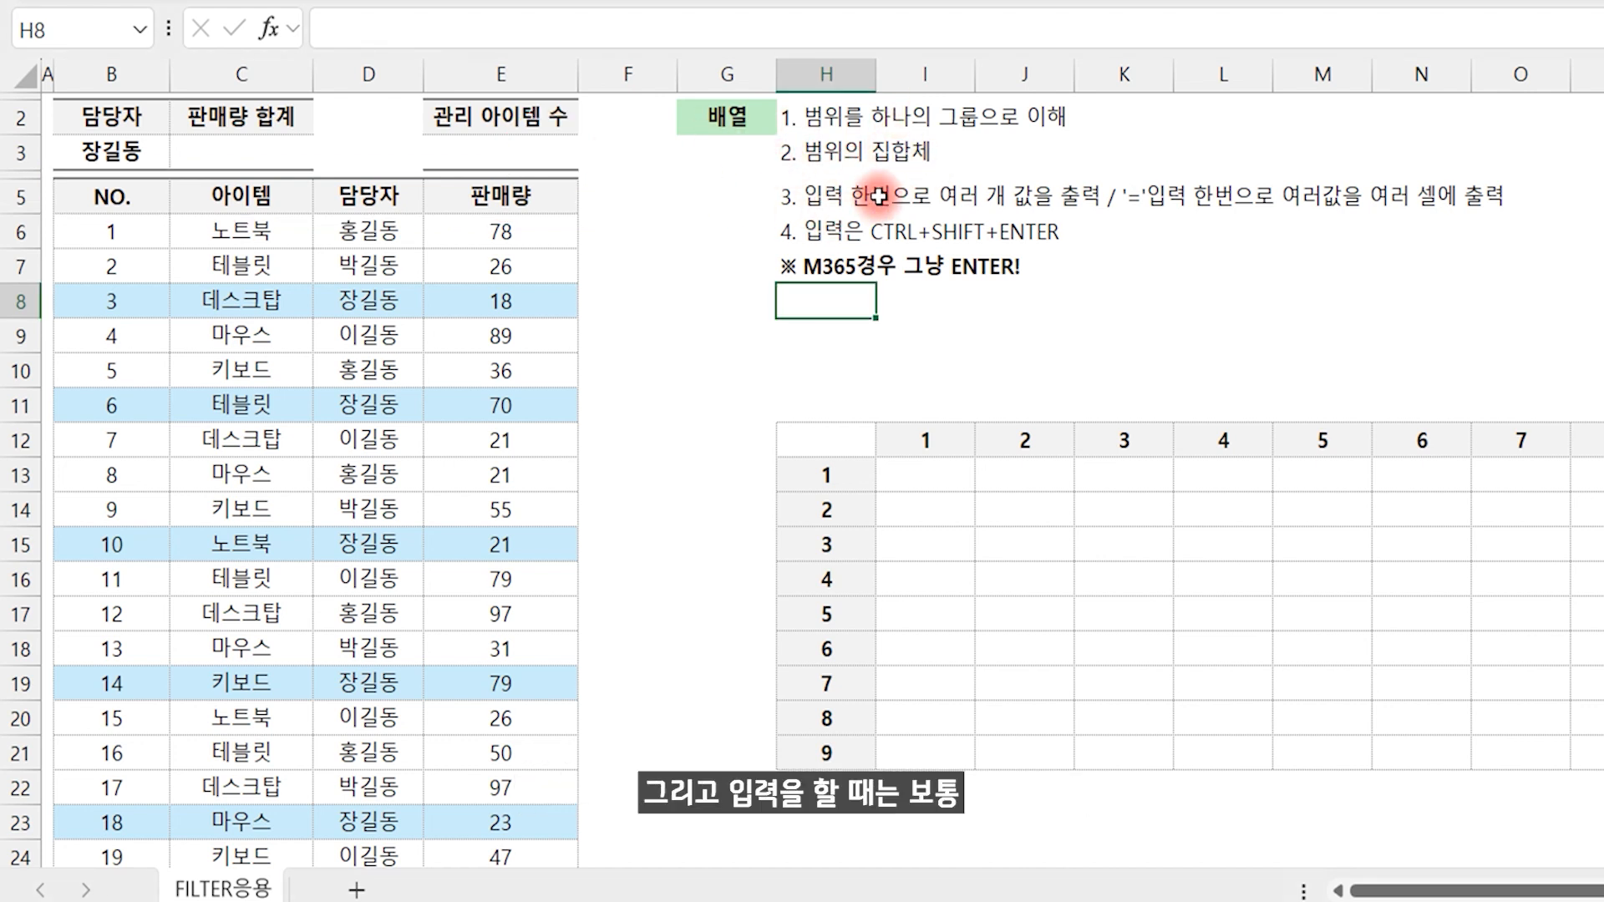
{"action": "left_click_drag", "start_coordinate": [800, 247], "coordinate": [1063, 248]}
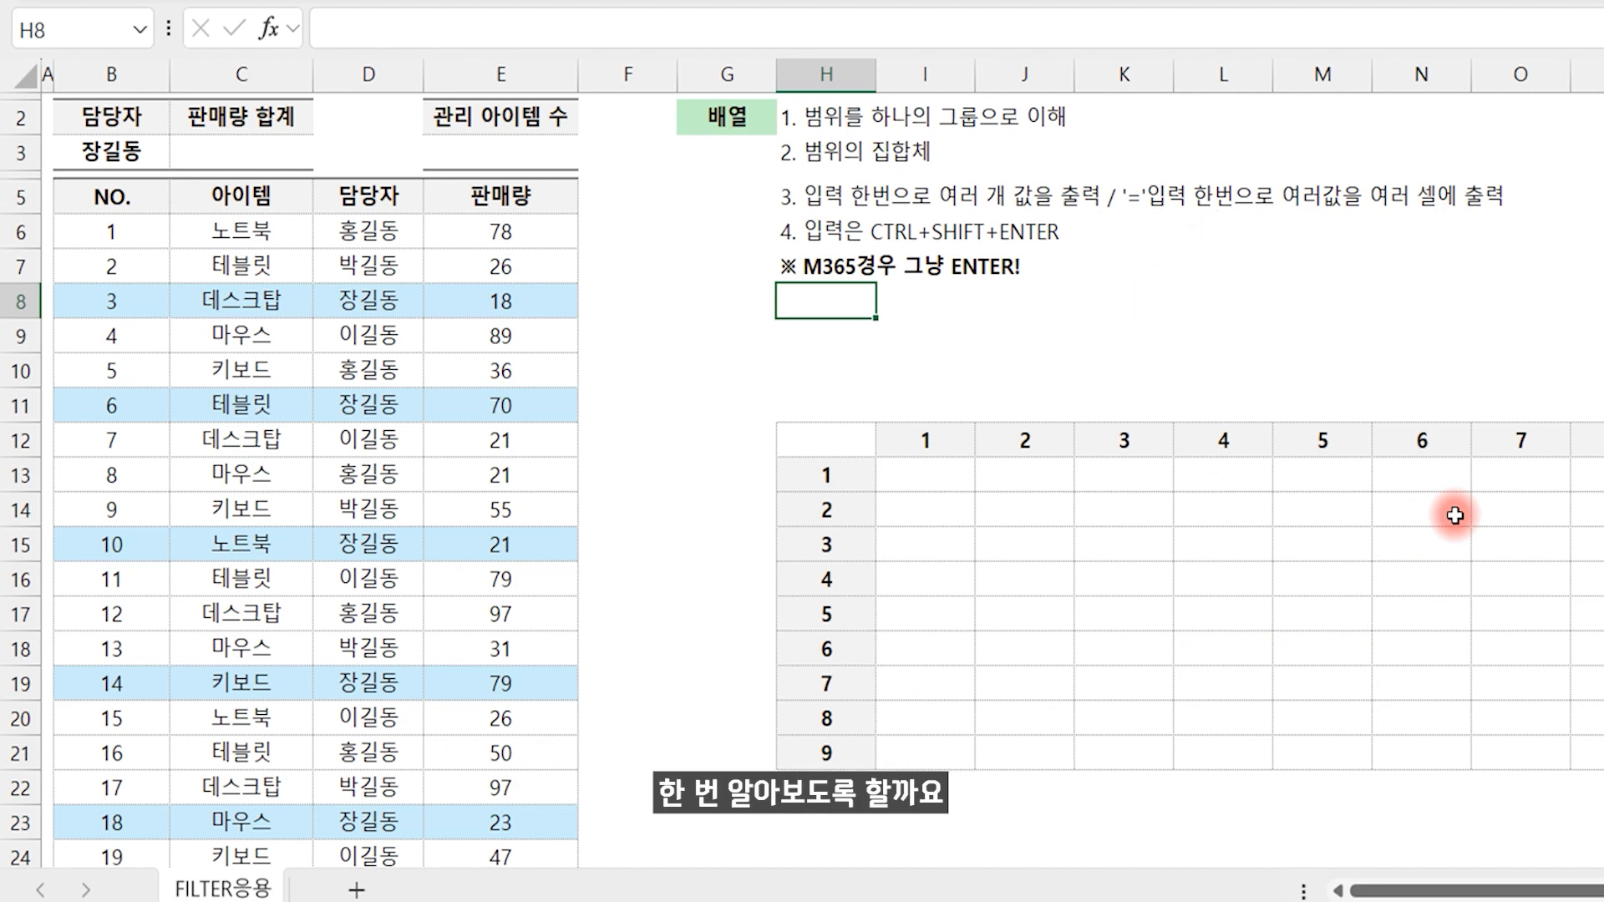
Fill the 9×9 multiplication grid from cell I13 with the single array formula =H13:H21*I12:Q12
{"action": "left_click", "coordinate": [924, 475]}
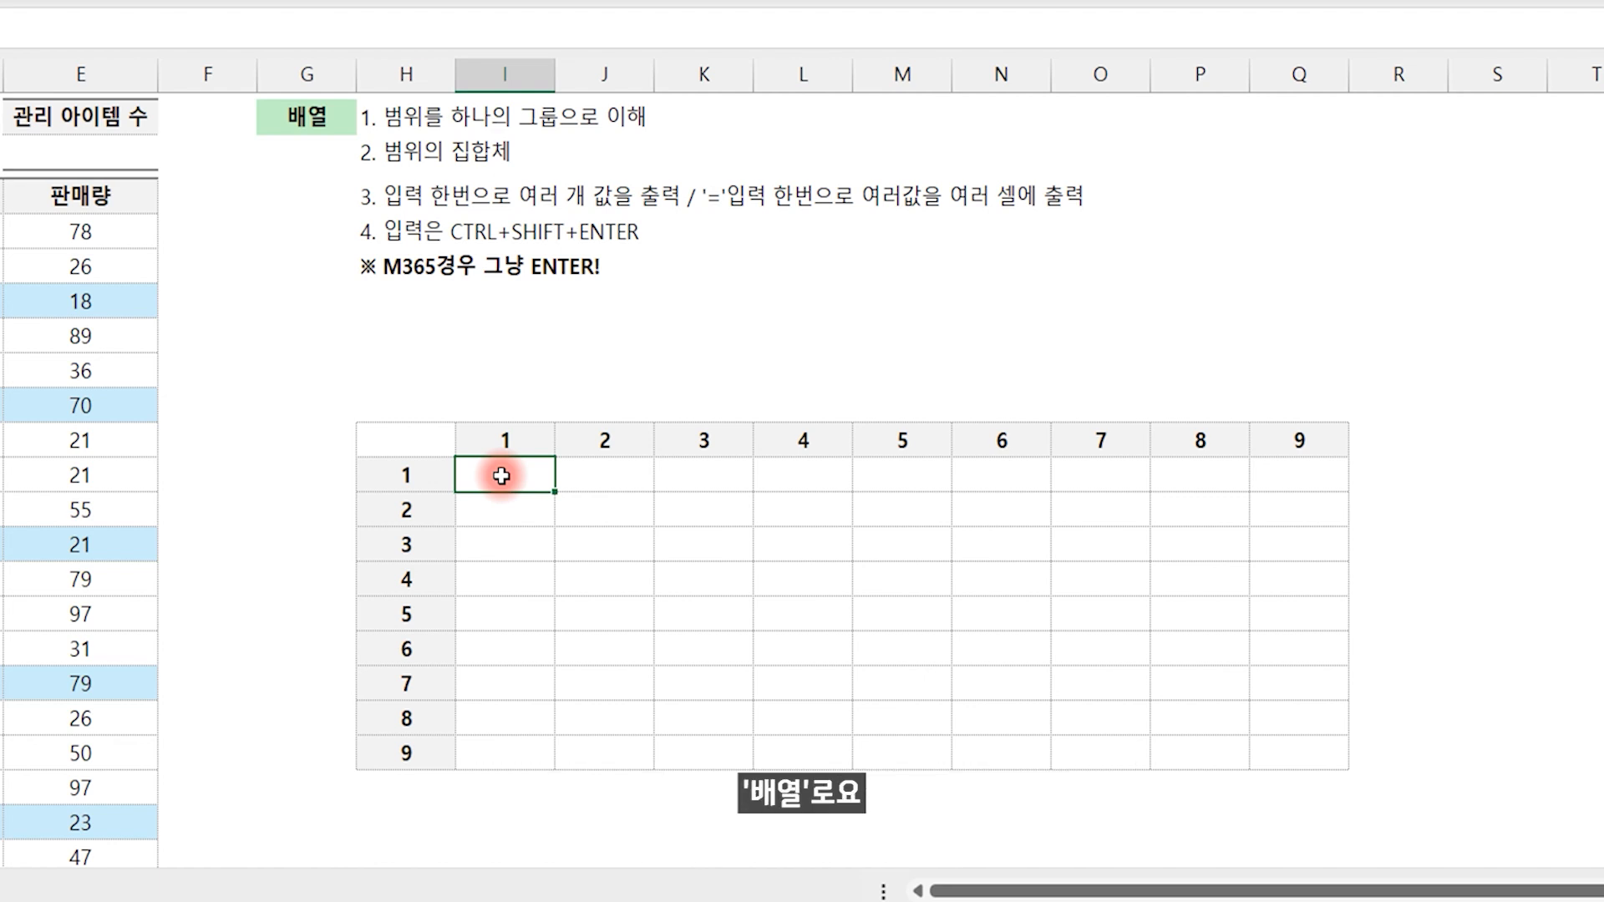
{"action": "type", "text": "="}
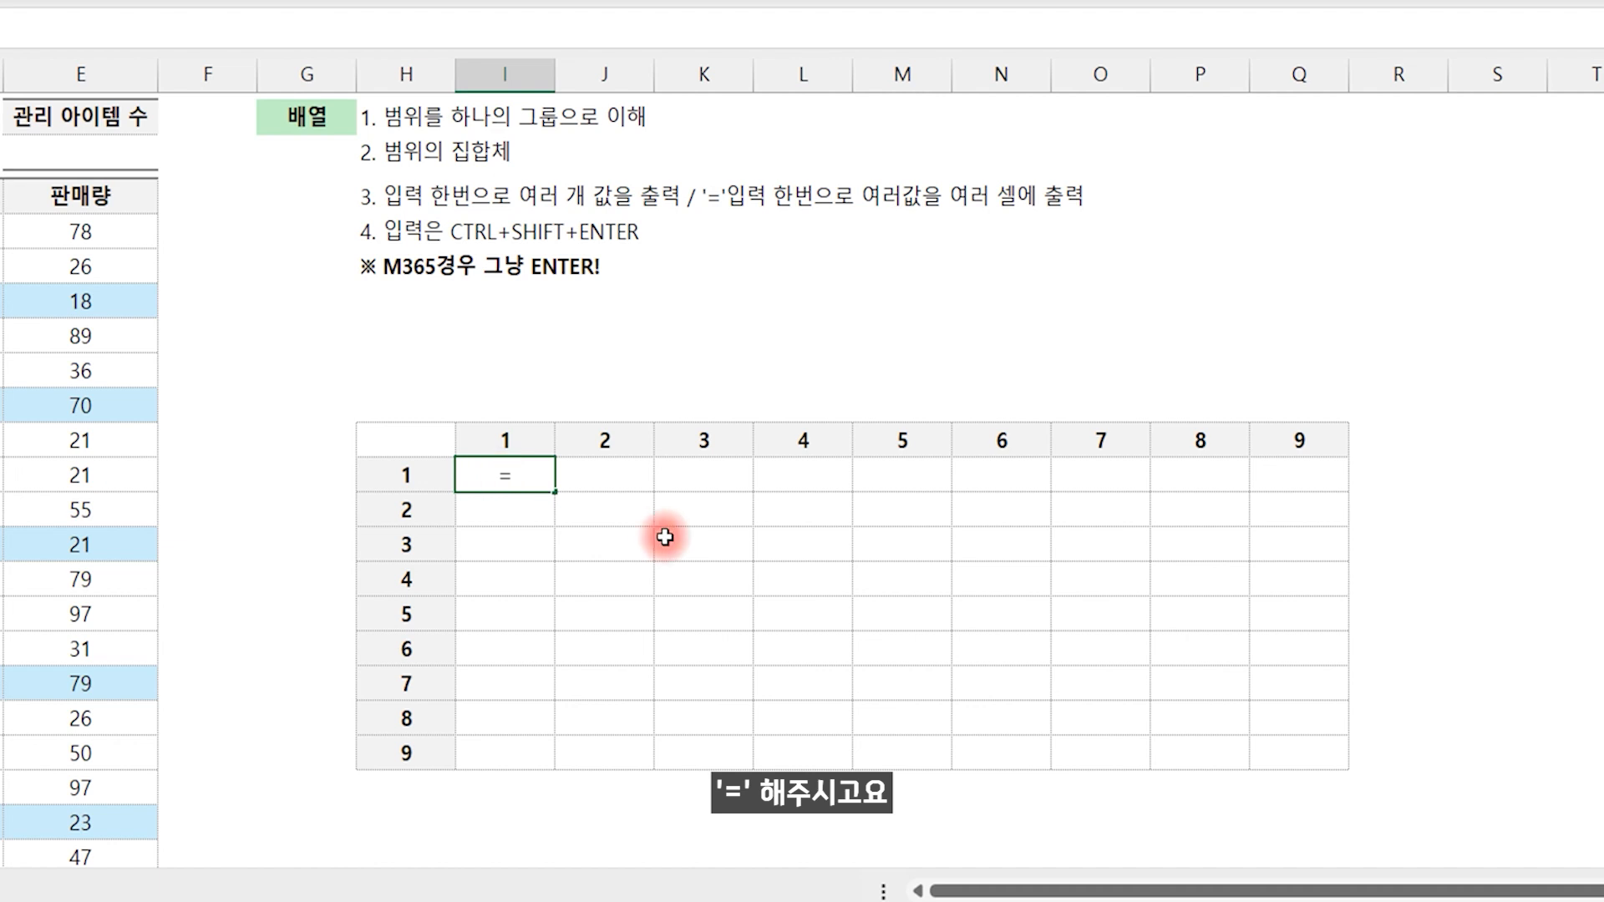
{"action": "left_click_drag", "start_coordinate": [418, 476], "coordinate": [401, 744]}
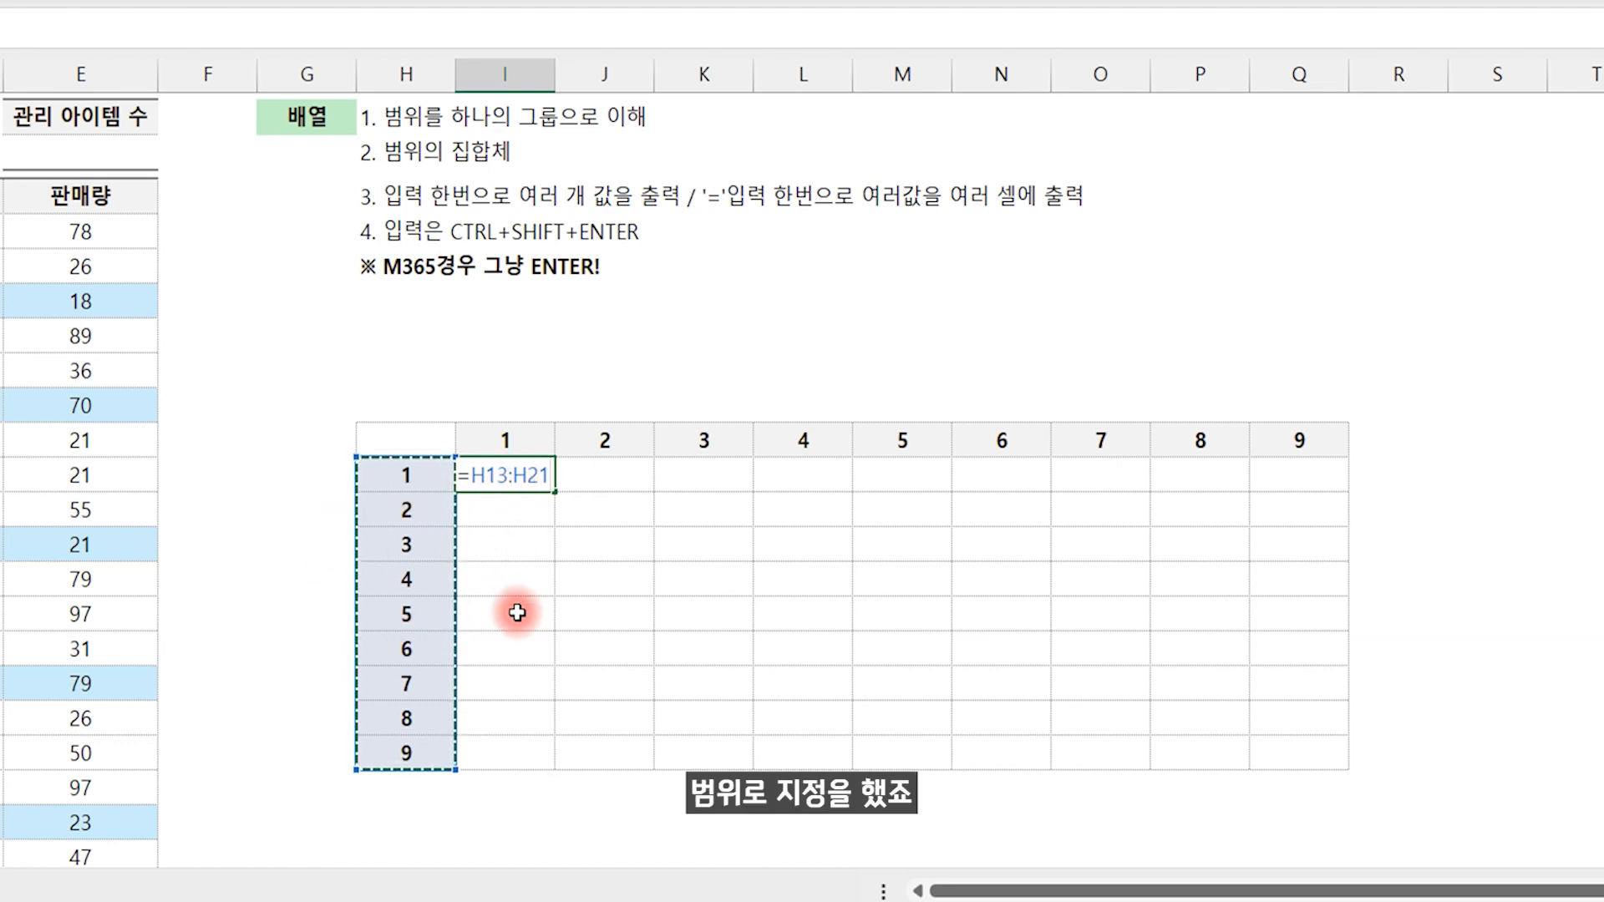
{"action": "type", "text": "*"}
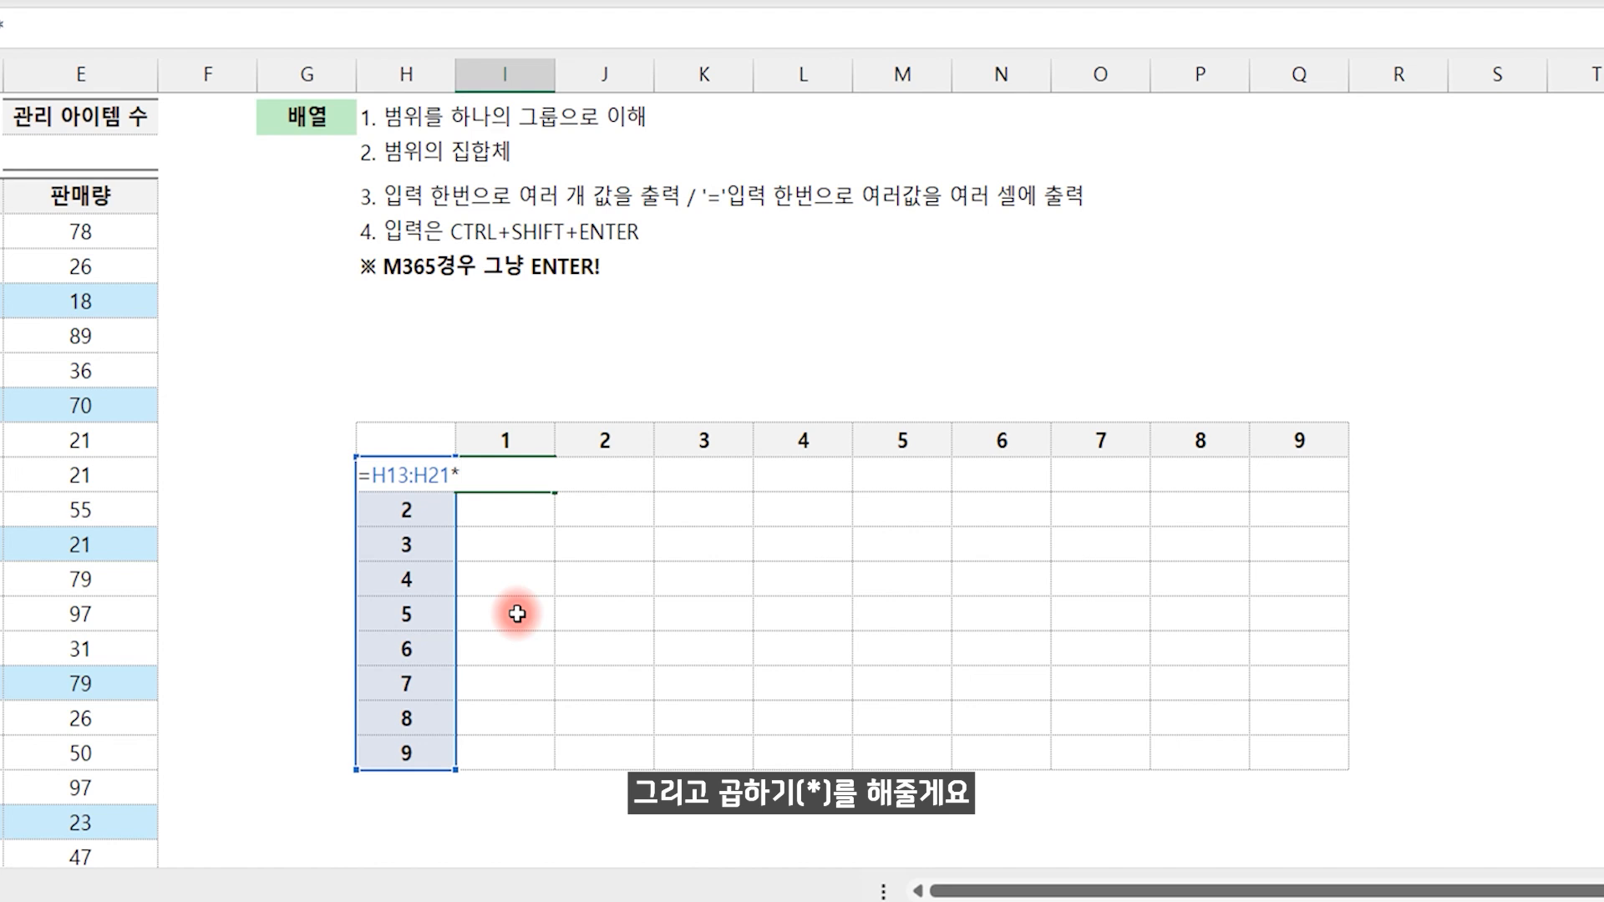
{"action": "left_click_drag", "start_coordinate": [508, 437], "coordinate": [1274, 451]}
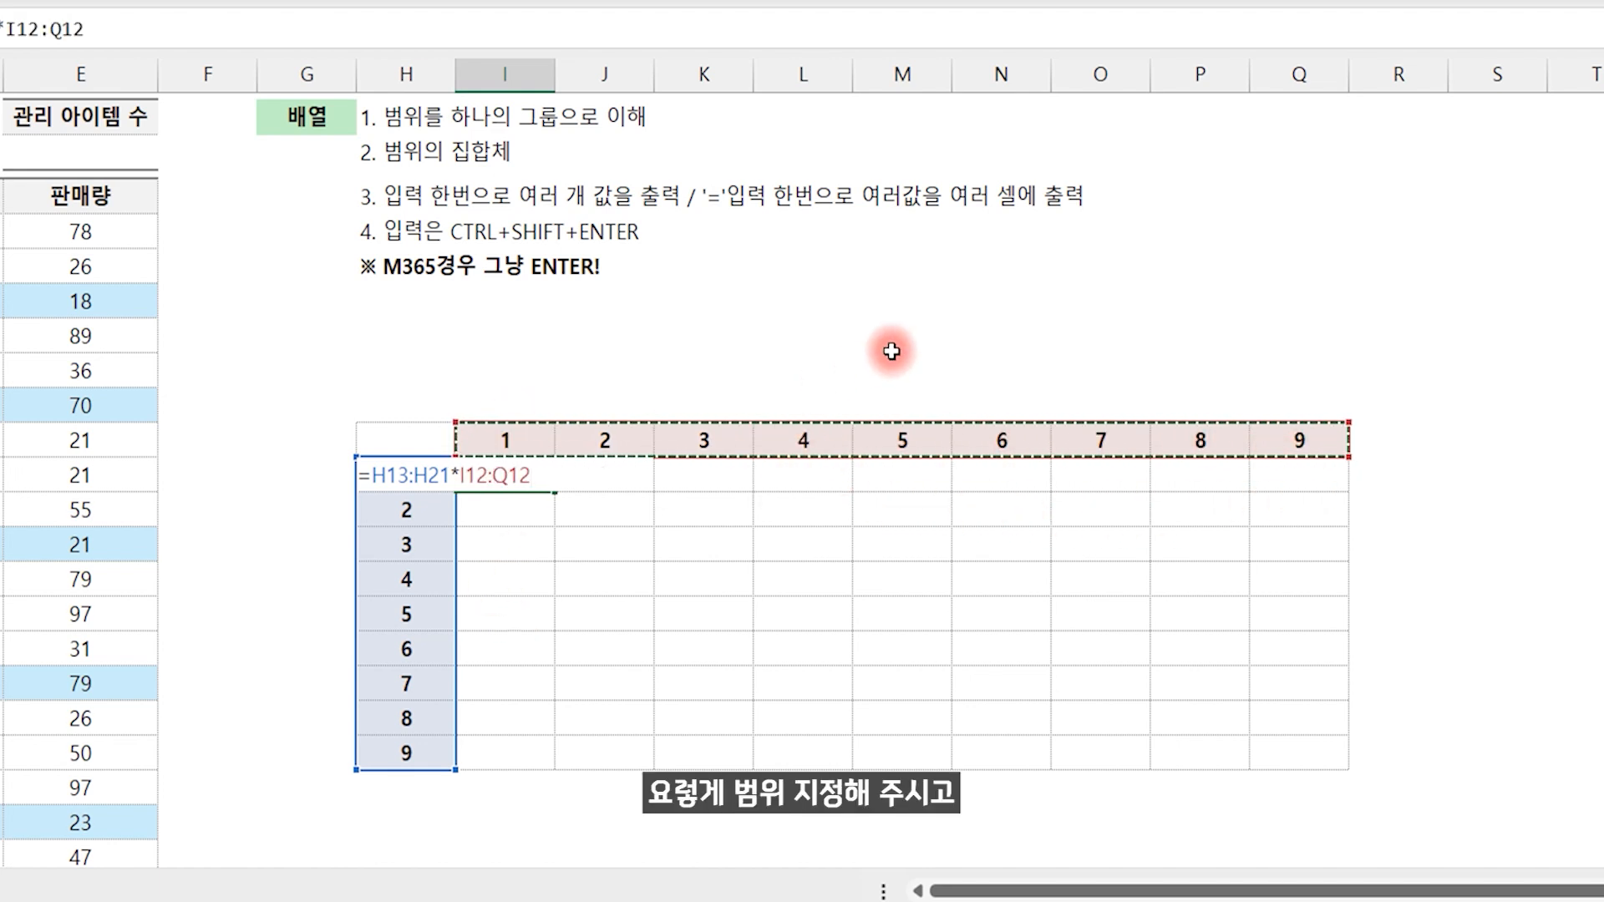
{"action": "key", "text": "Return"}
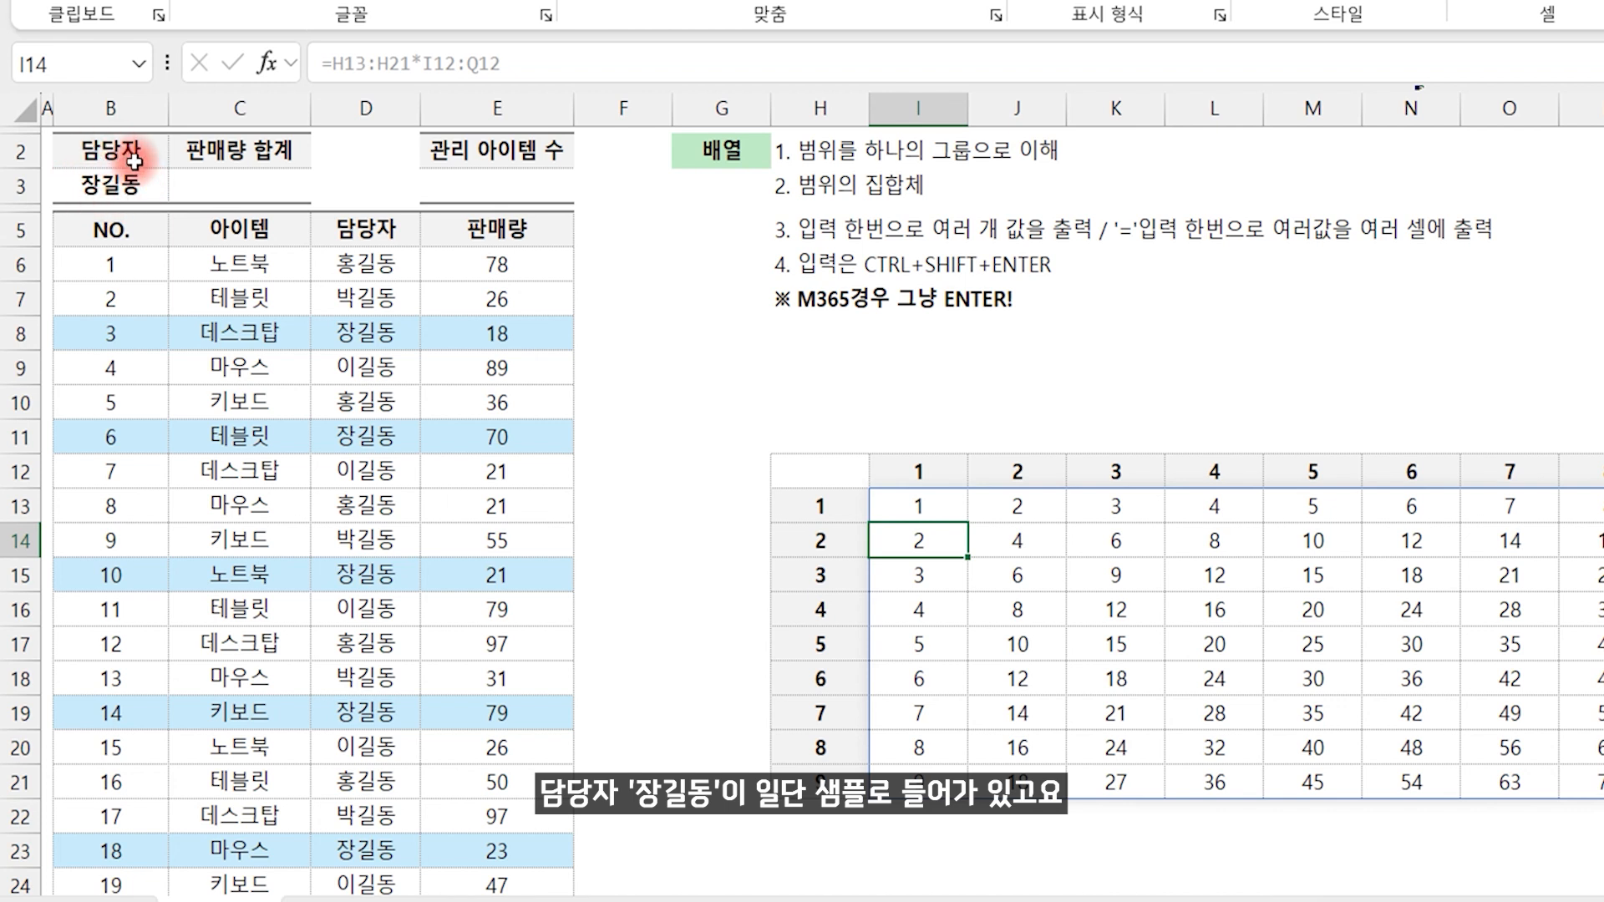
Choose the second listed name as the person in charge in cell B3
{"action": "left_click", "coordinate": [130, 185]}
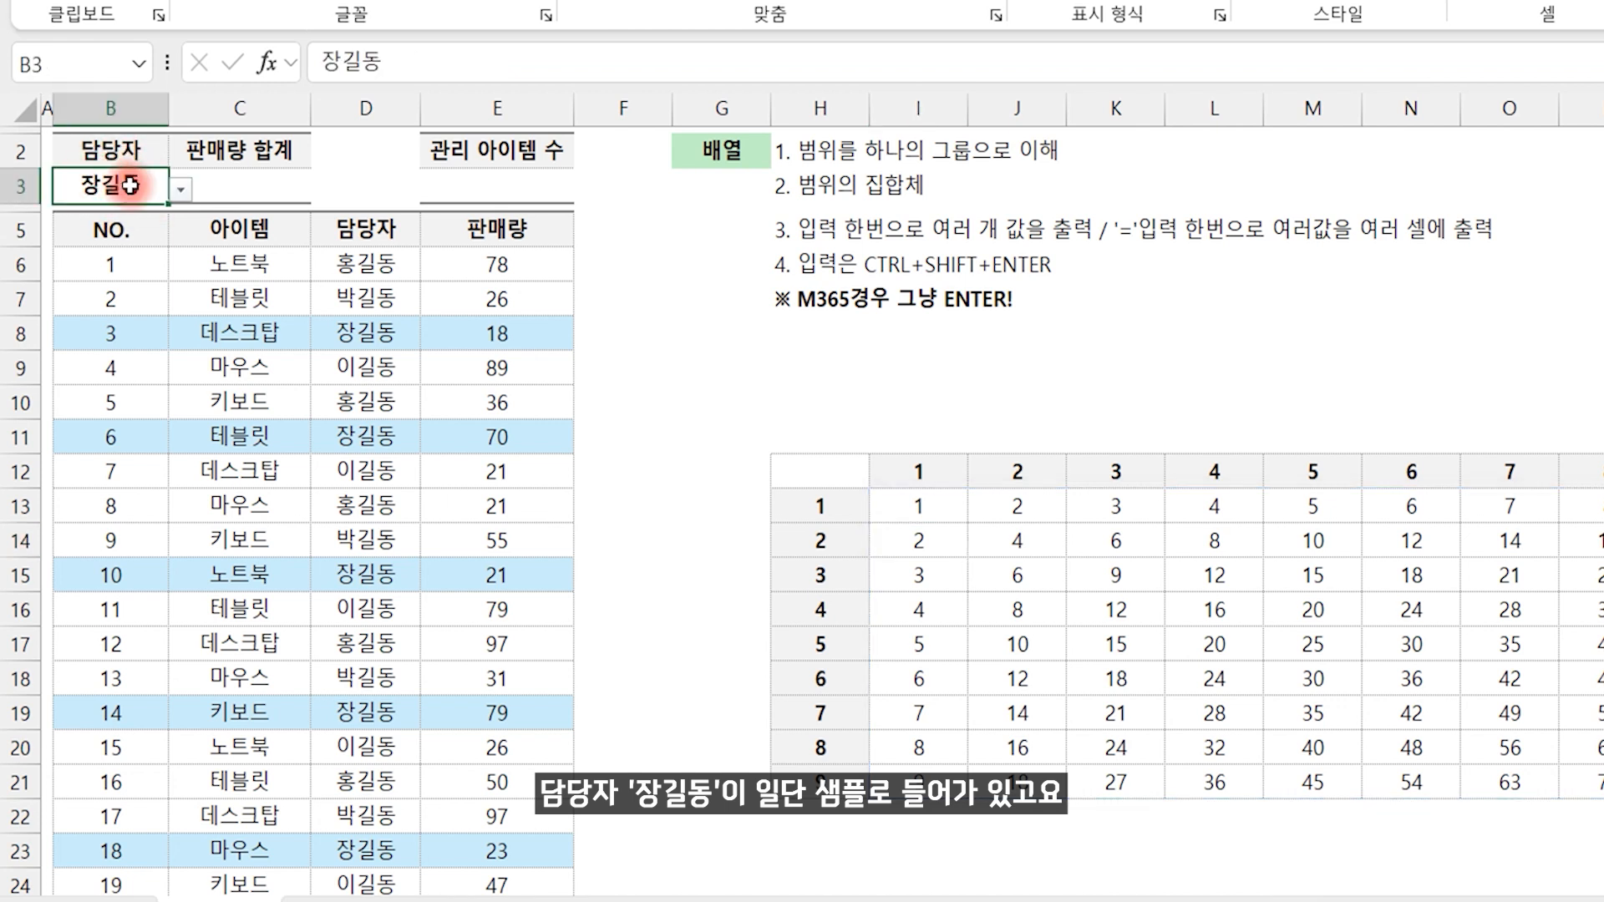
{"action": "left_click", "coordinate": [181, 189]}
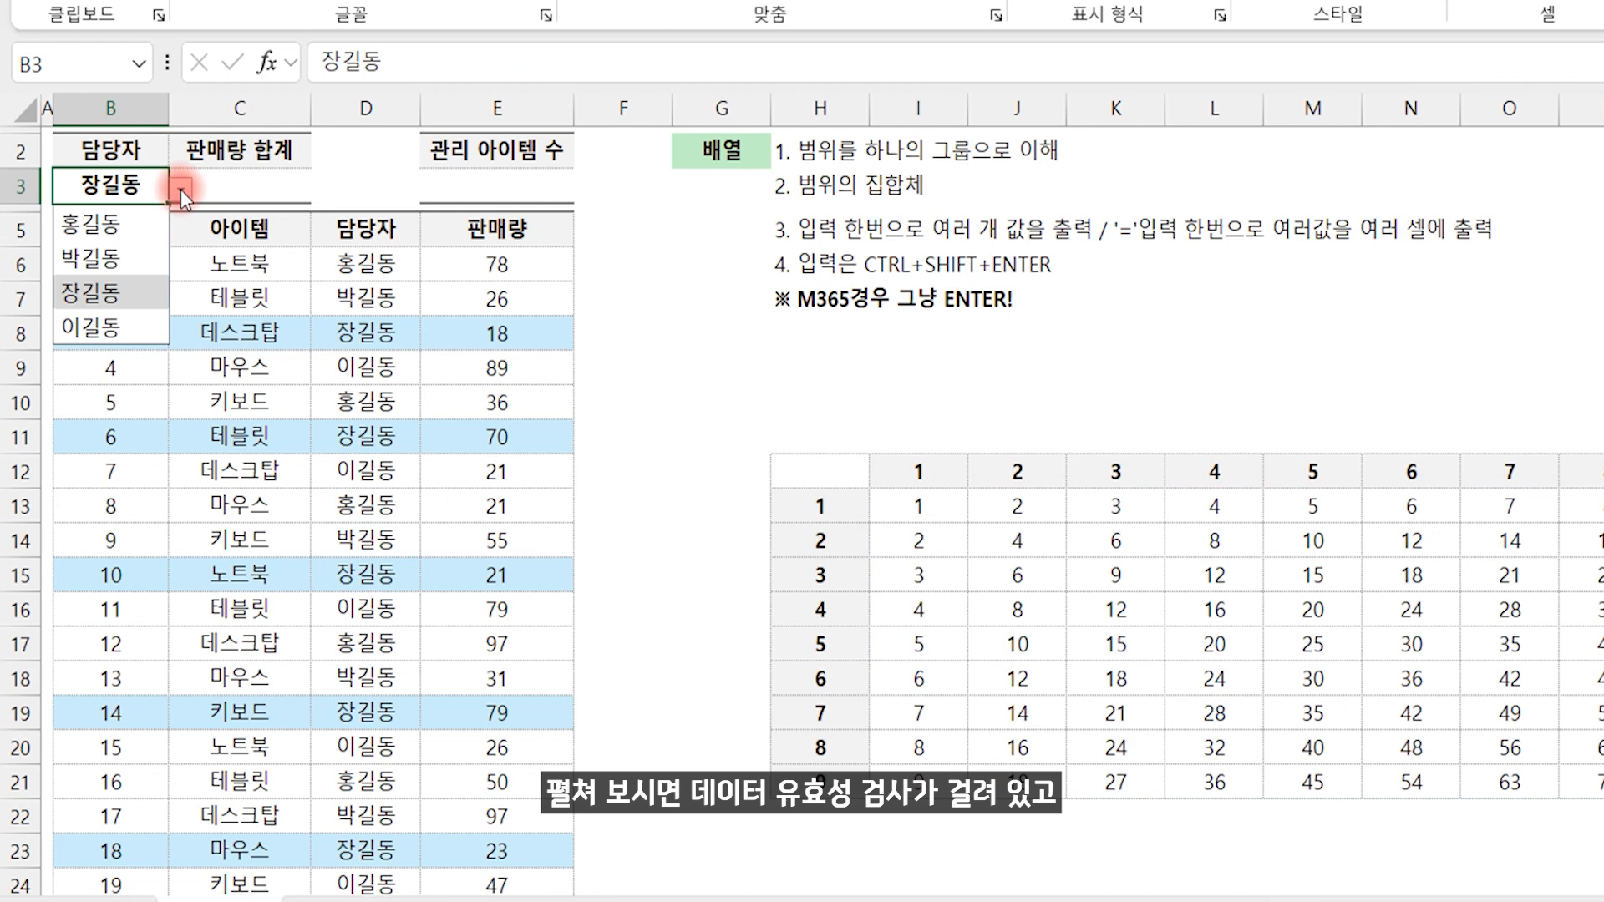
{"action": "left_click", "coordinate": [127, 259]}
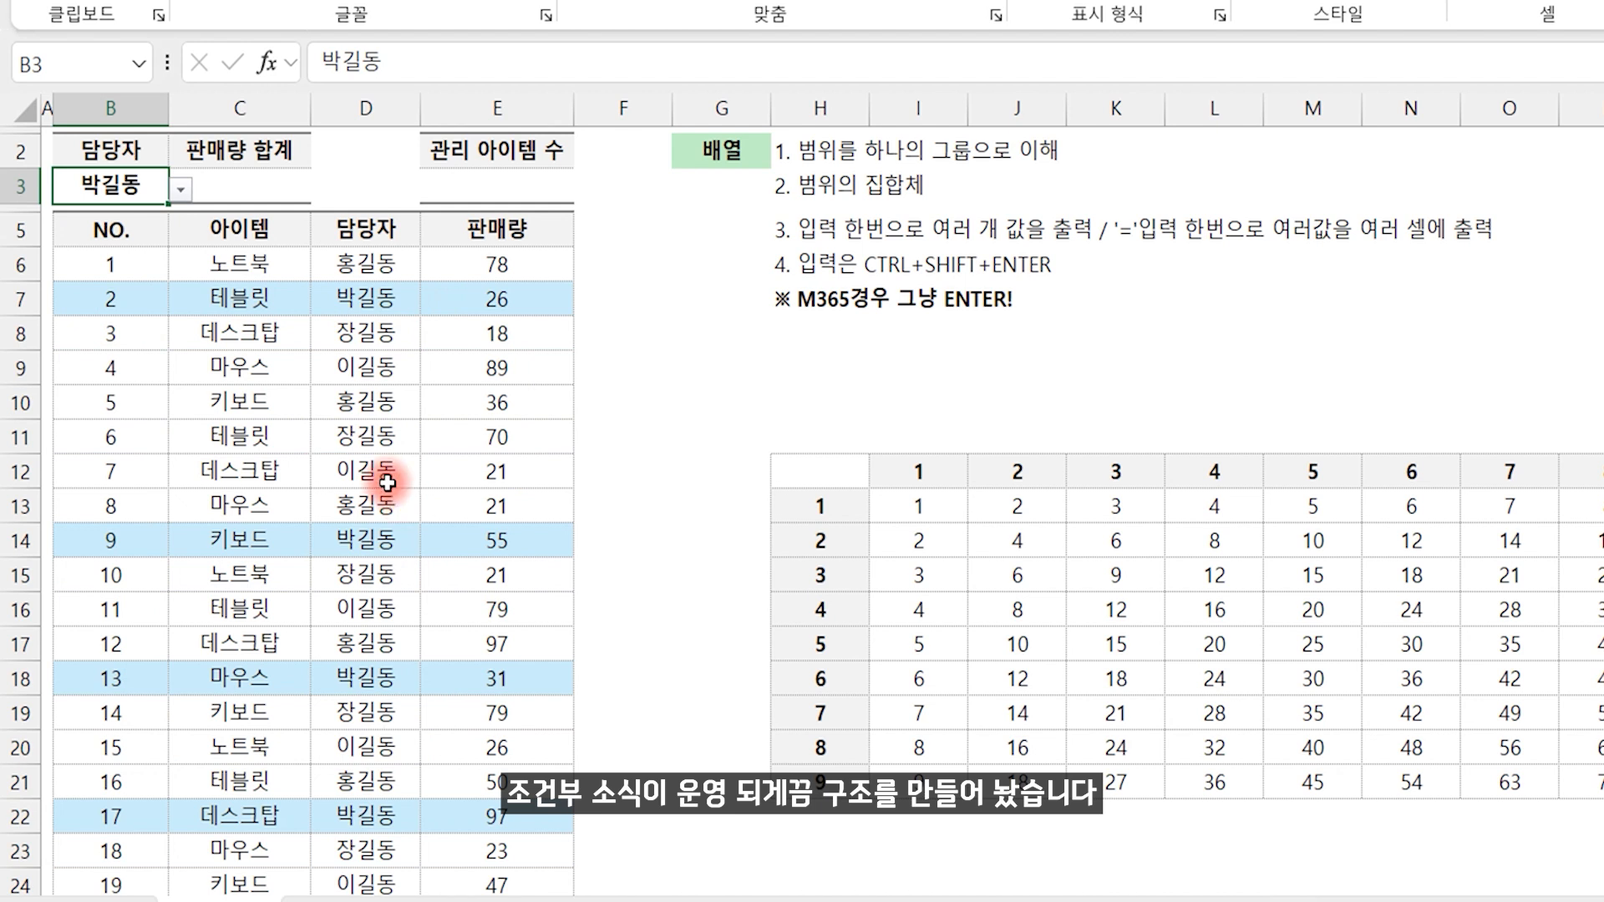
Start the sales total formula in C3 by comparing B3 with the person-in-charge column, as =sum((B3=D6:D24)*
{"action": "left_click", "coordinate": [249, 184]}
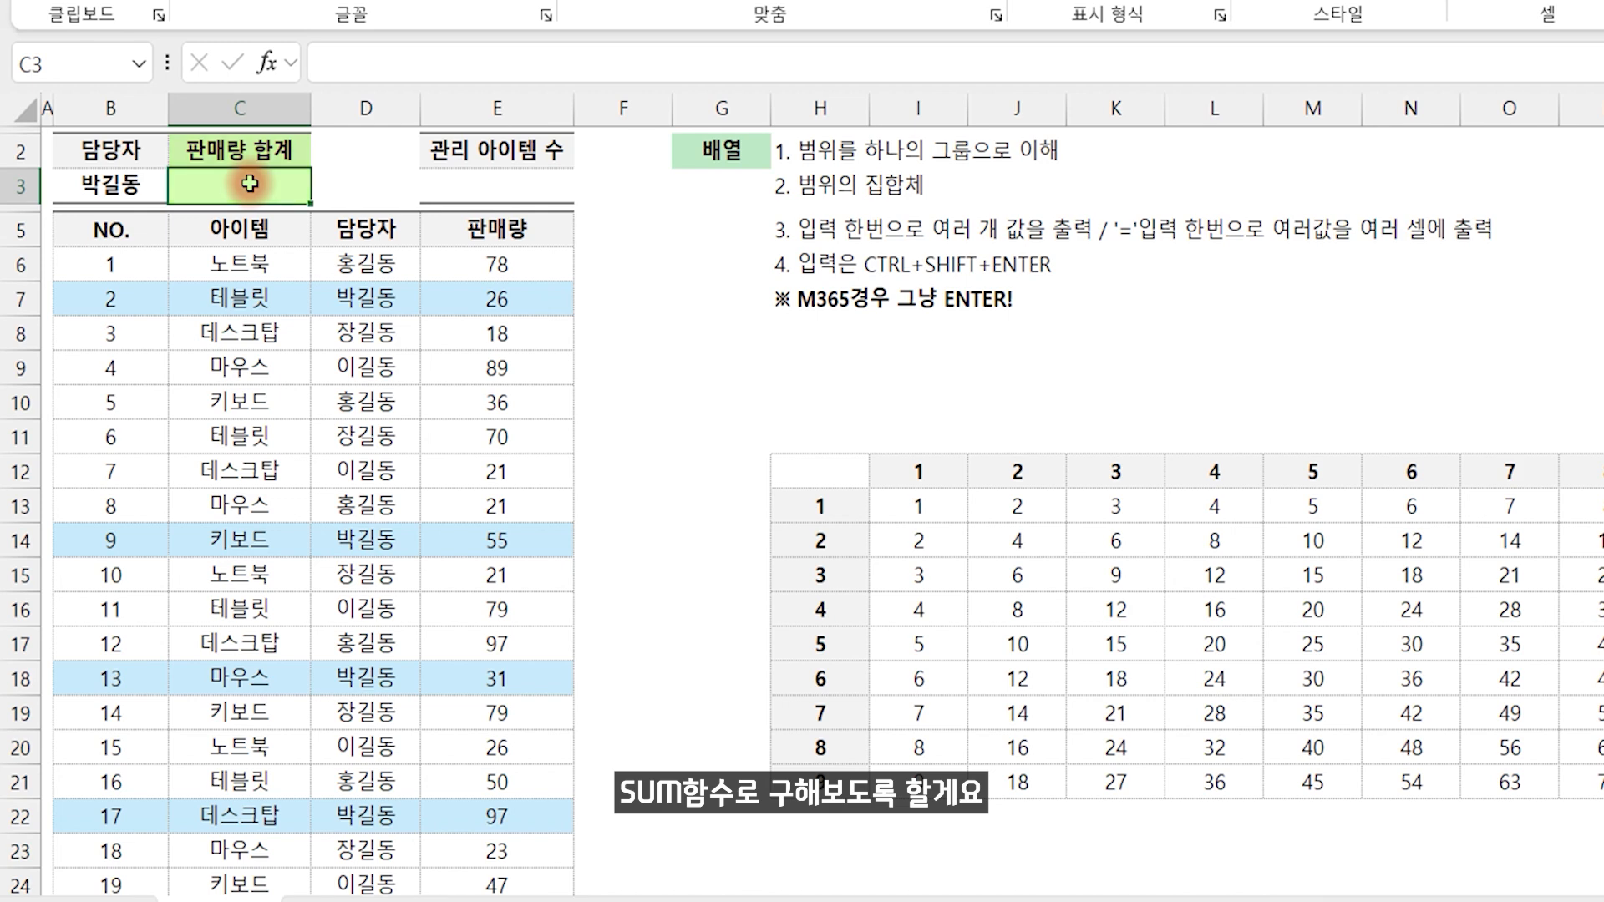
{"action": "type", "text": "=sum("}
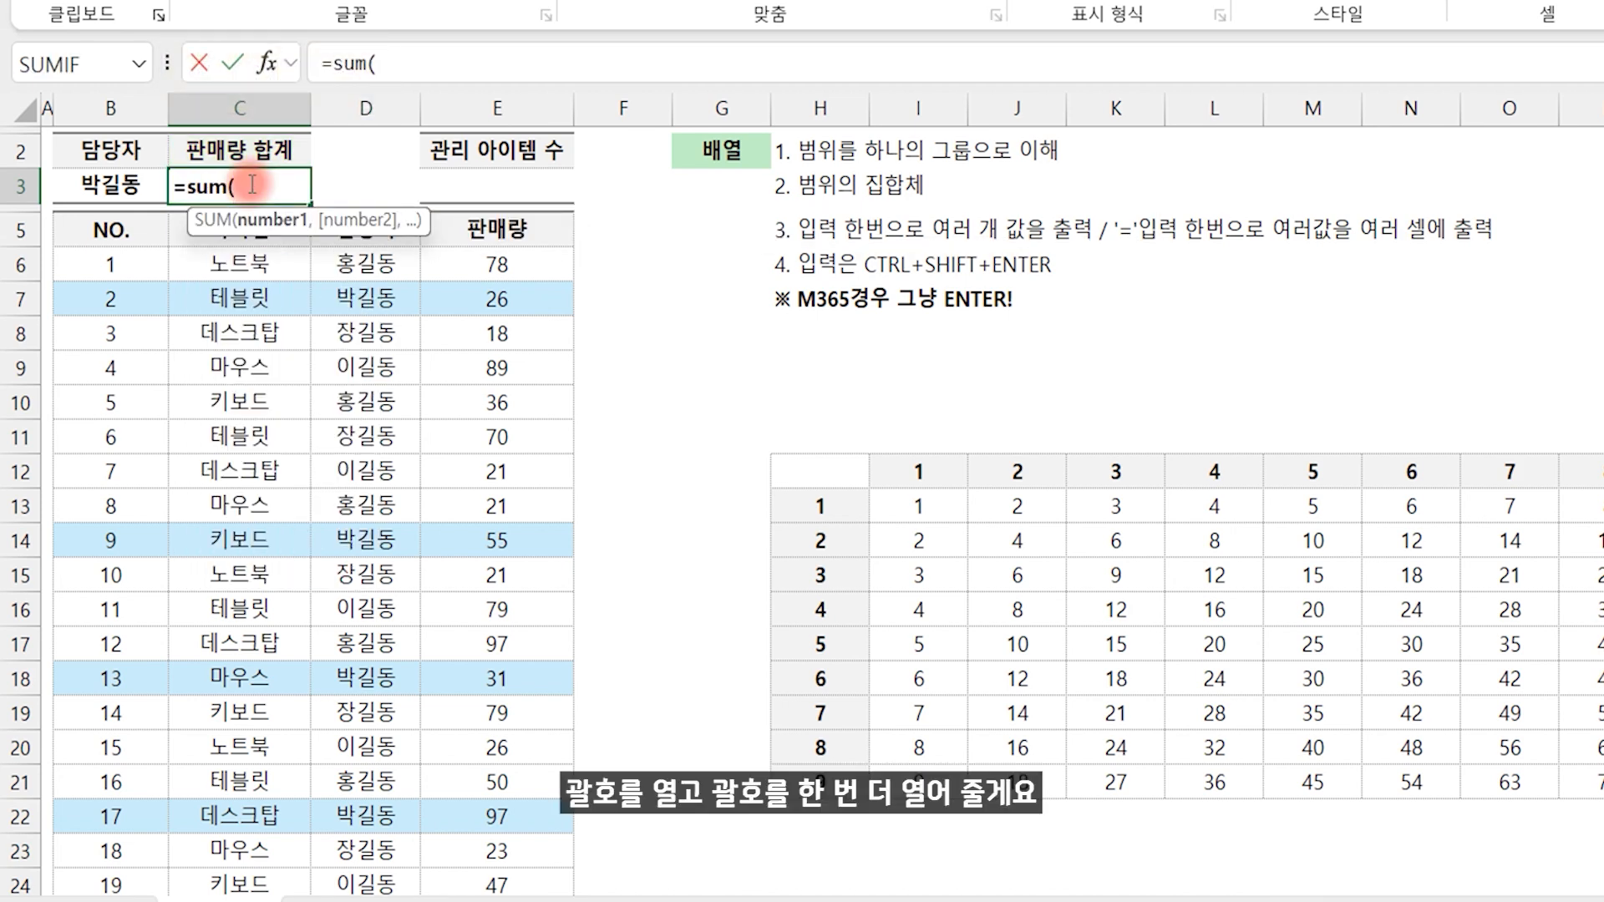
{"action": "type", "text": "("}
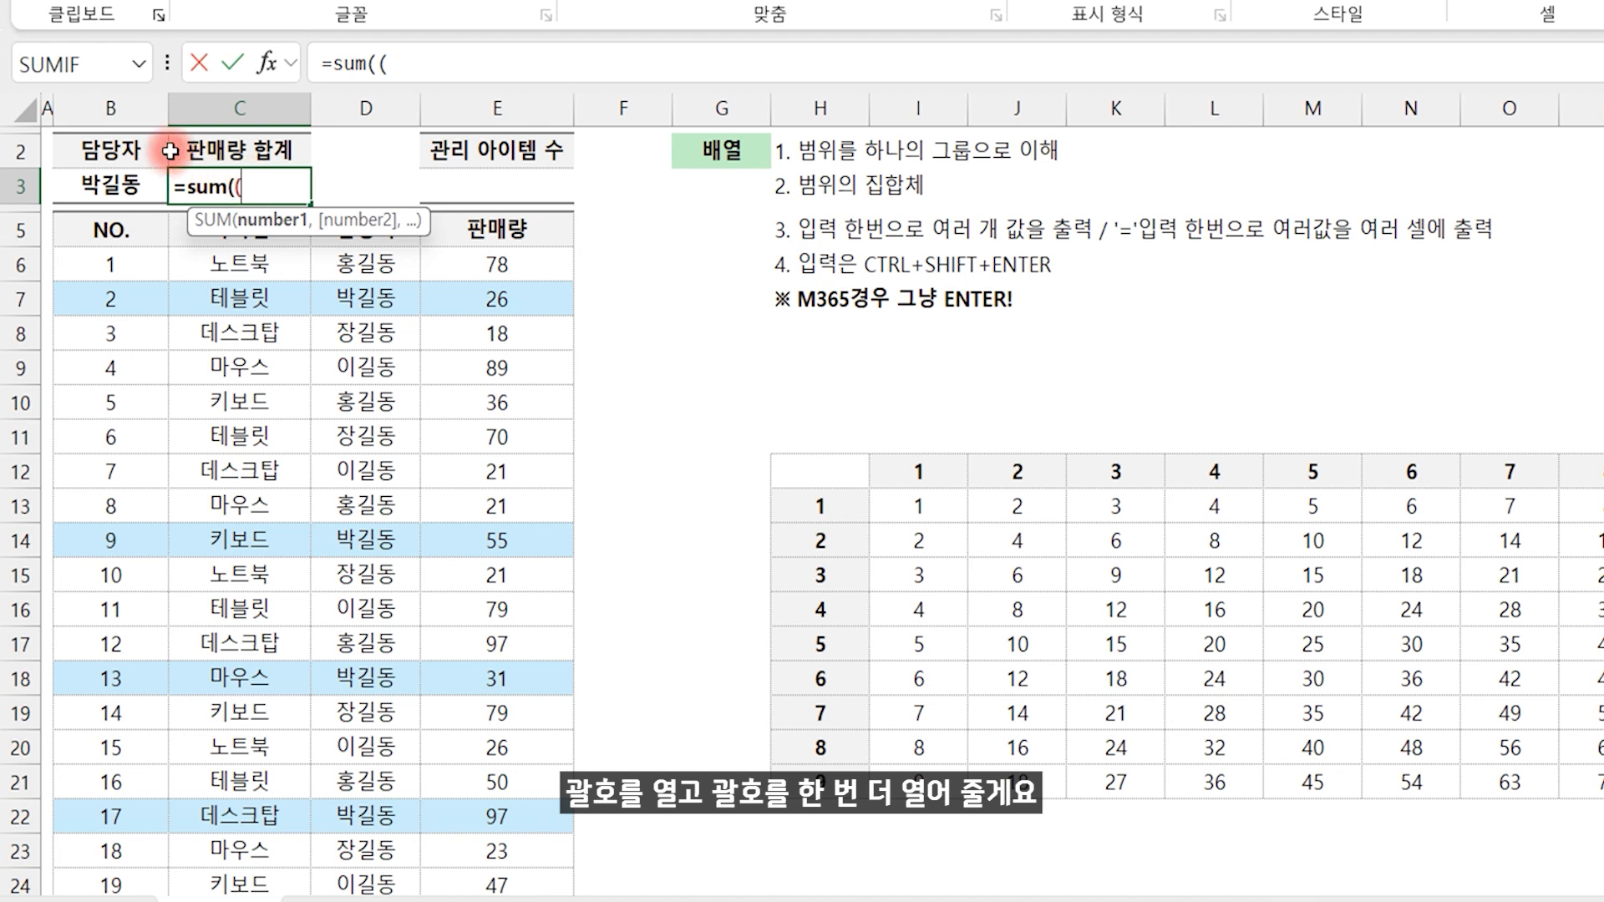
{"action": "left_click", "coordinate": [113, 185]}
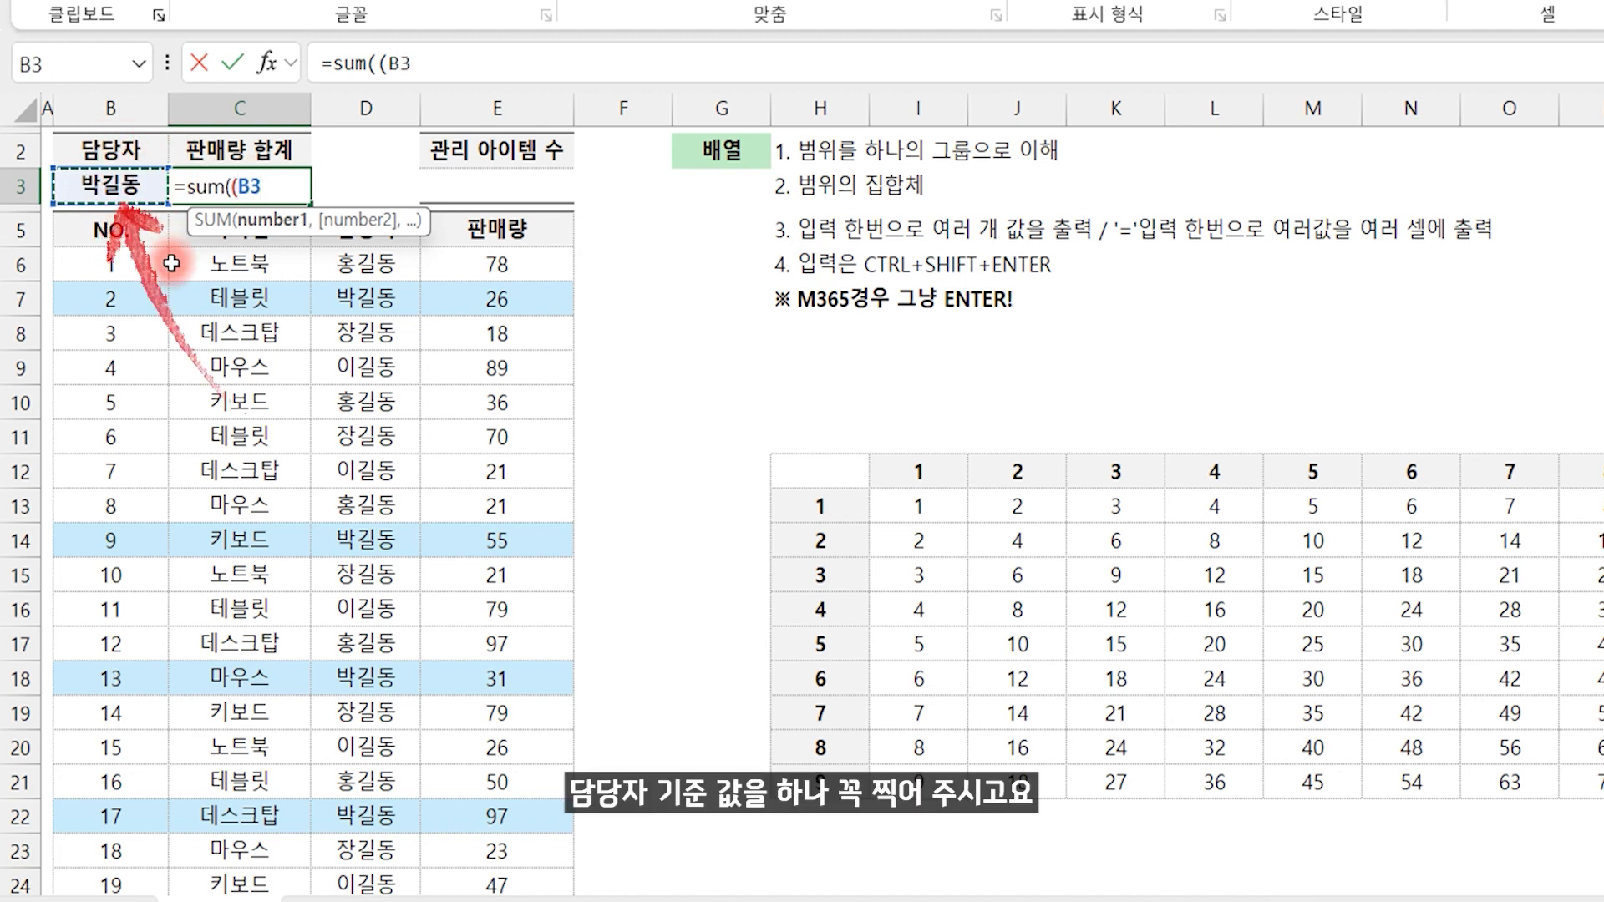
{"action": "type", "text": "="}
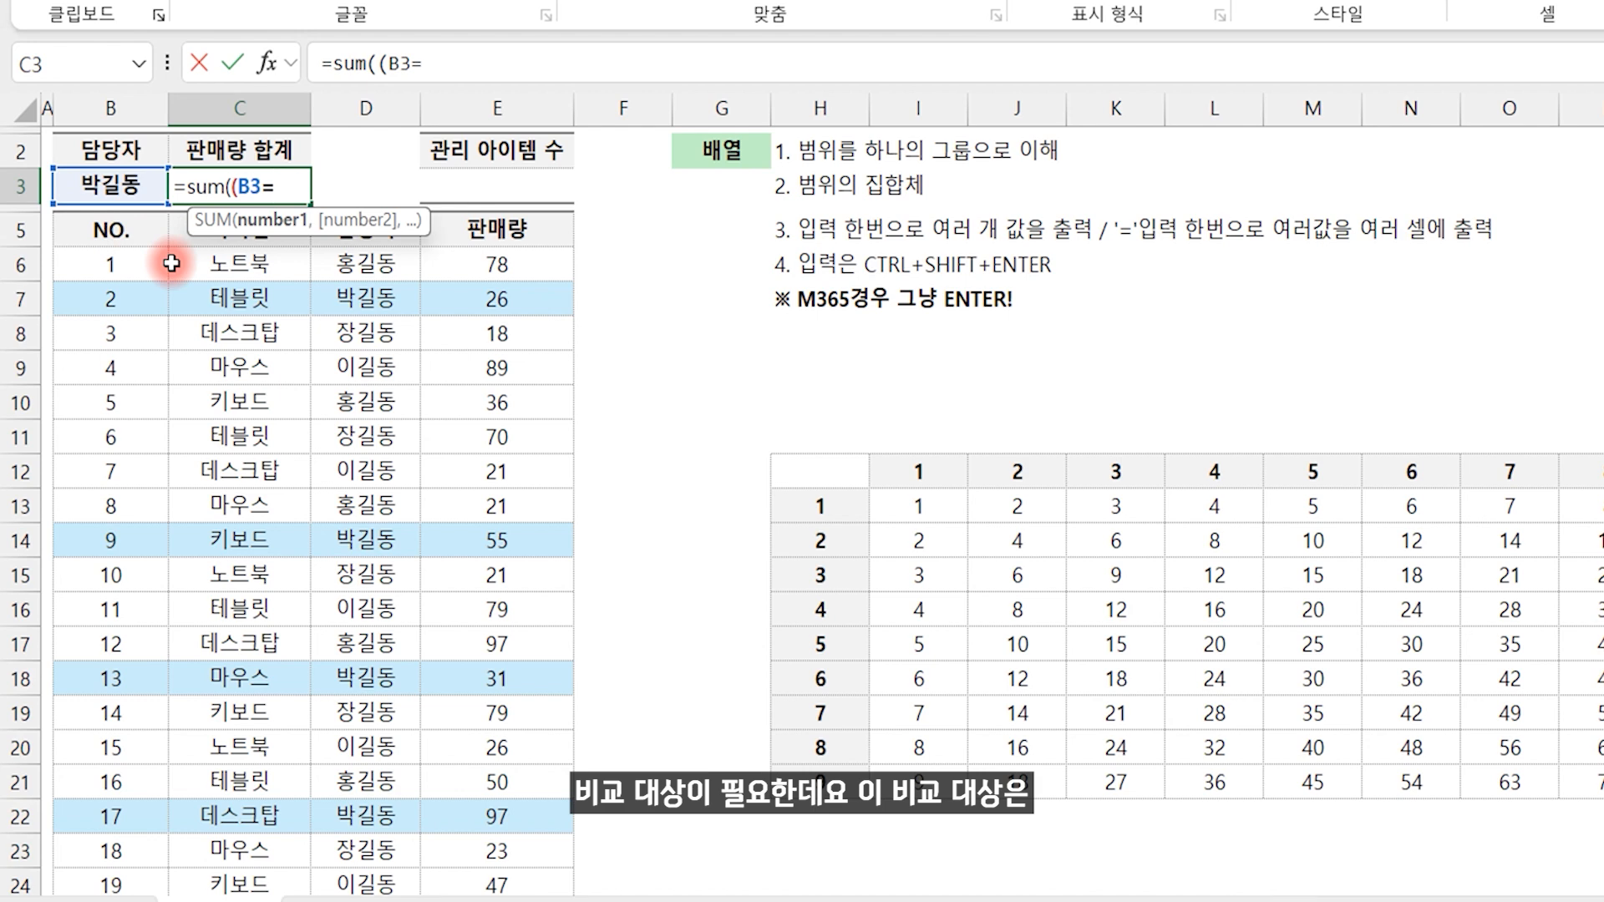
{"action": "left_click_drag", "start_coordinate": [373, 265], "coordinate": [373, 845]}
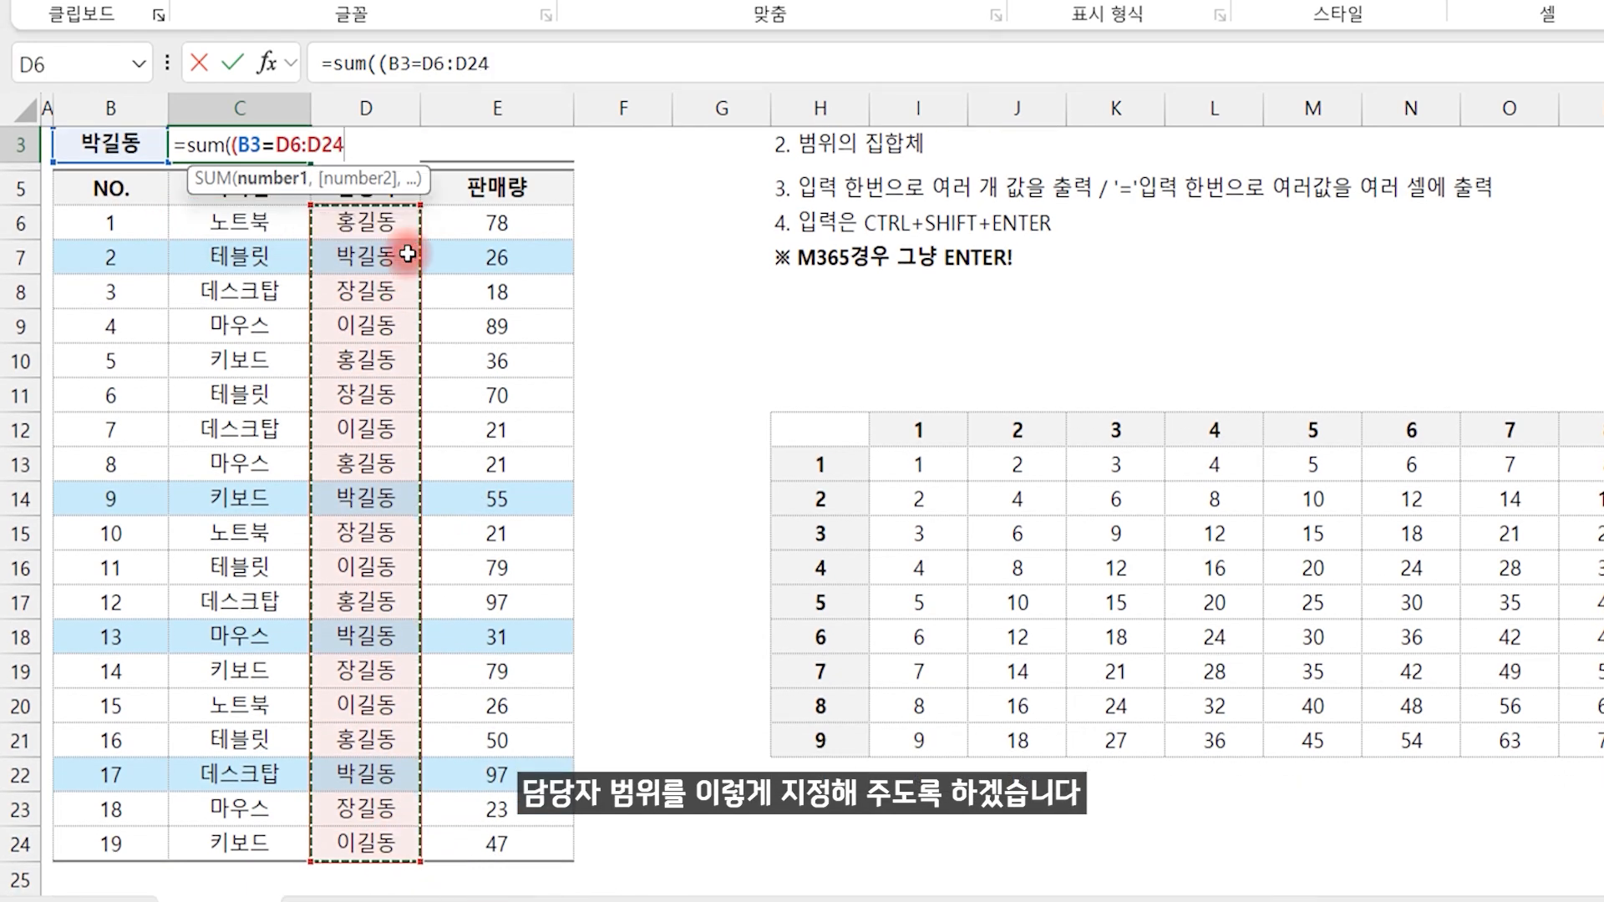
{"action": "left_click_drag", "start_coordinate": [418, 172], "coordinate": [727, 19]}
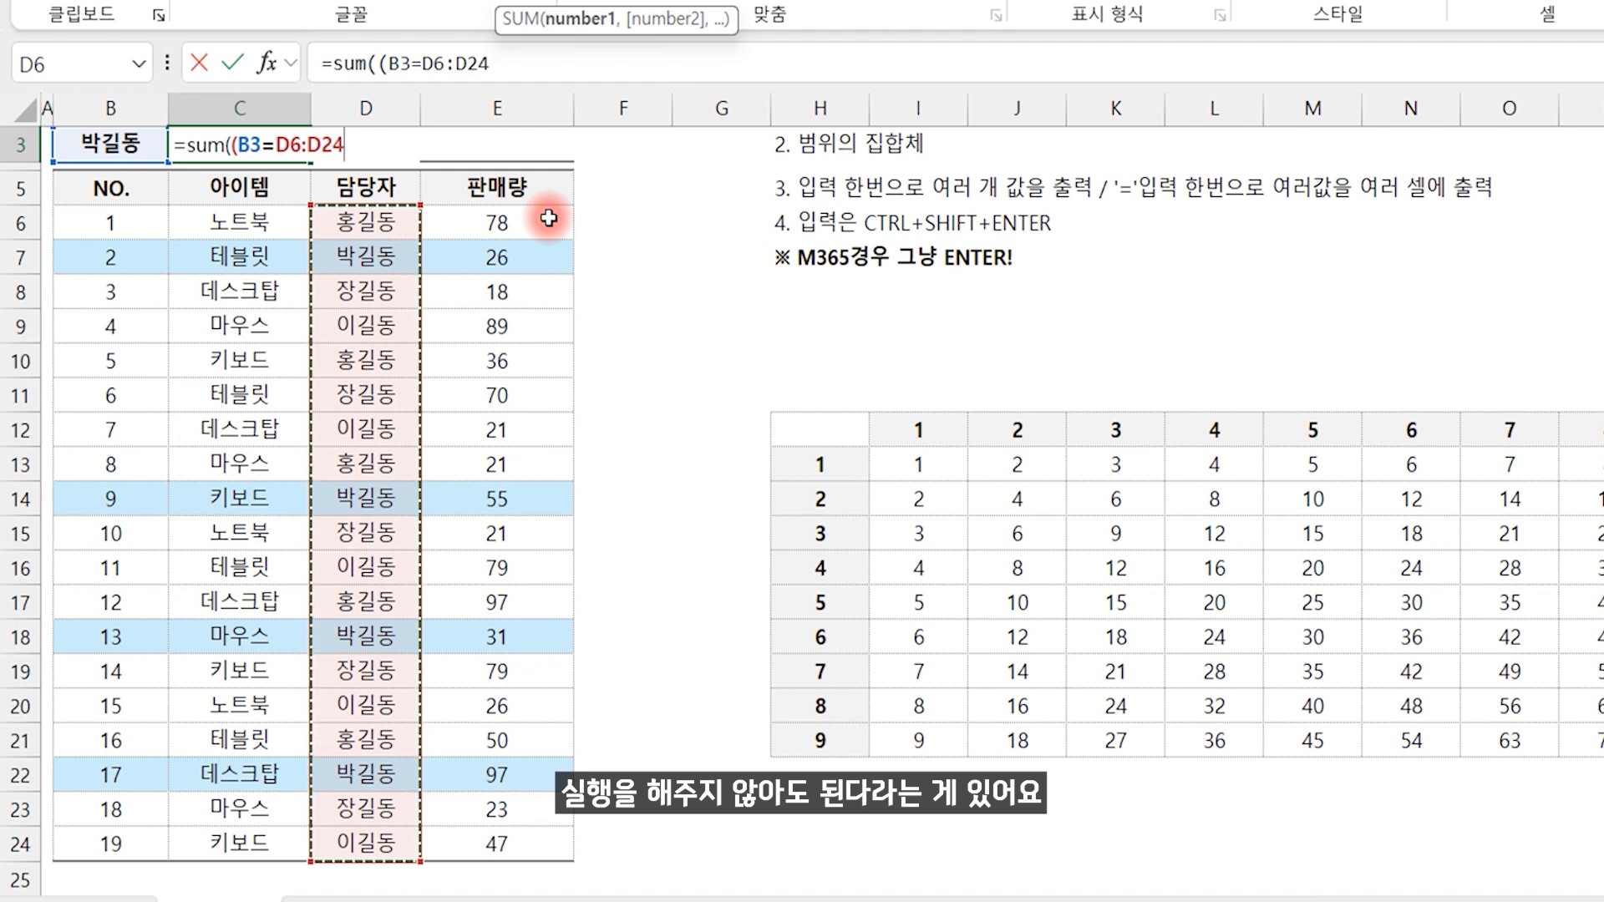
{"action": "type", "text": ")"}
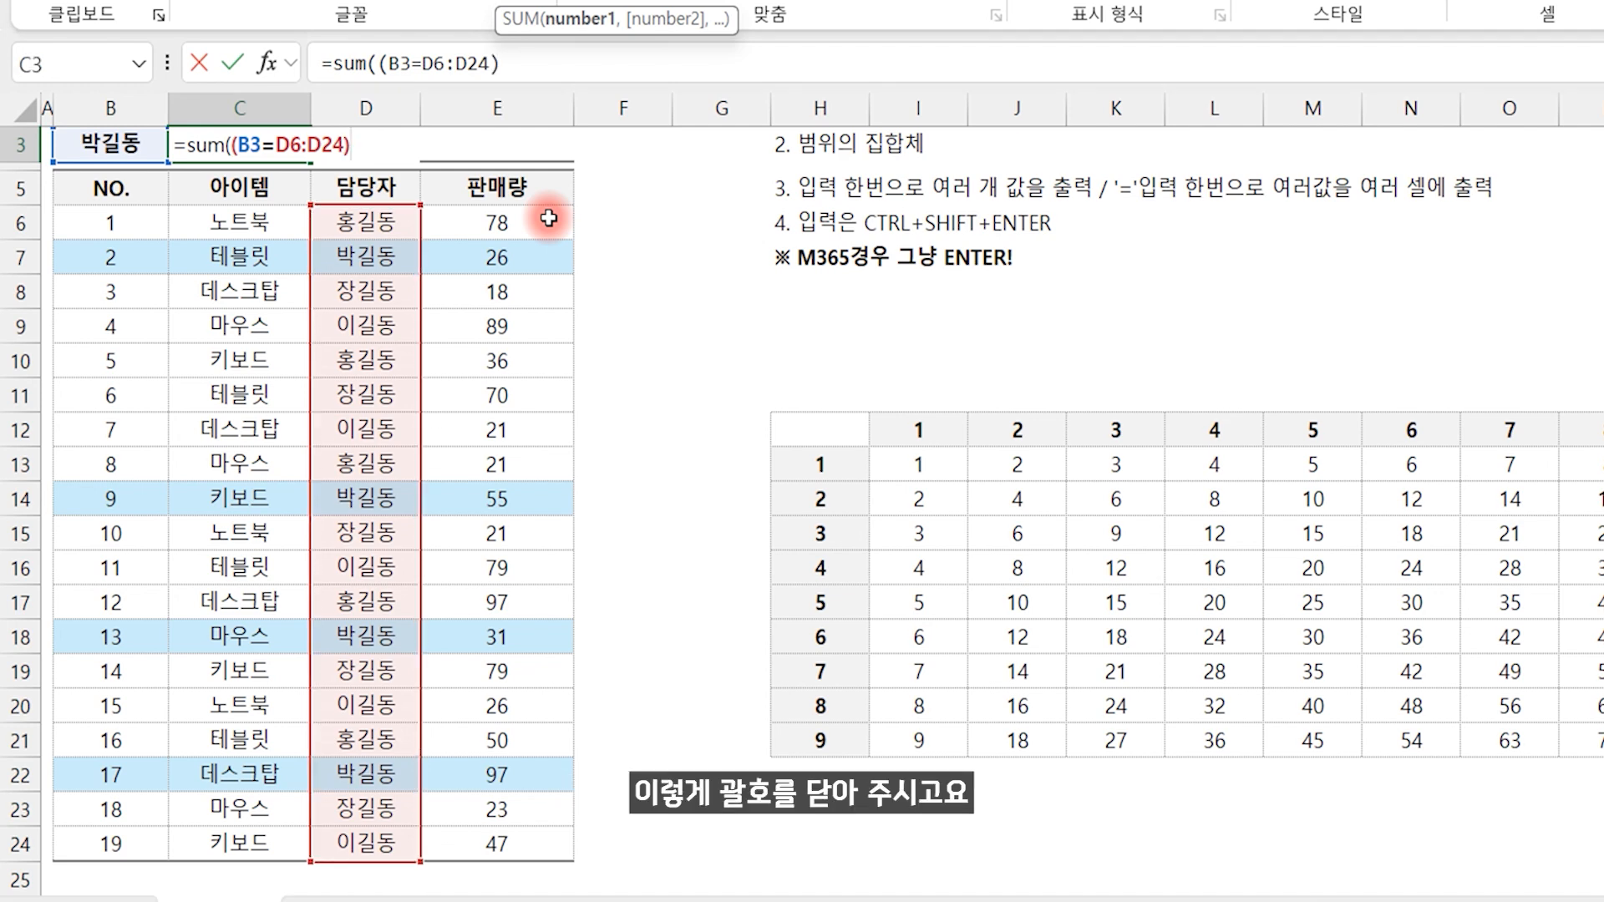
{"action": "type", "text": "*"}
Evaluate the B3=D6:D24 part inside the C3 formula to inspect its array, and undo the conversion to restore the references
{"action": "scroll", "coordinate": [548, 218], "scroll_direction": "up", "scroll_amount": 1}
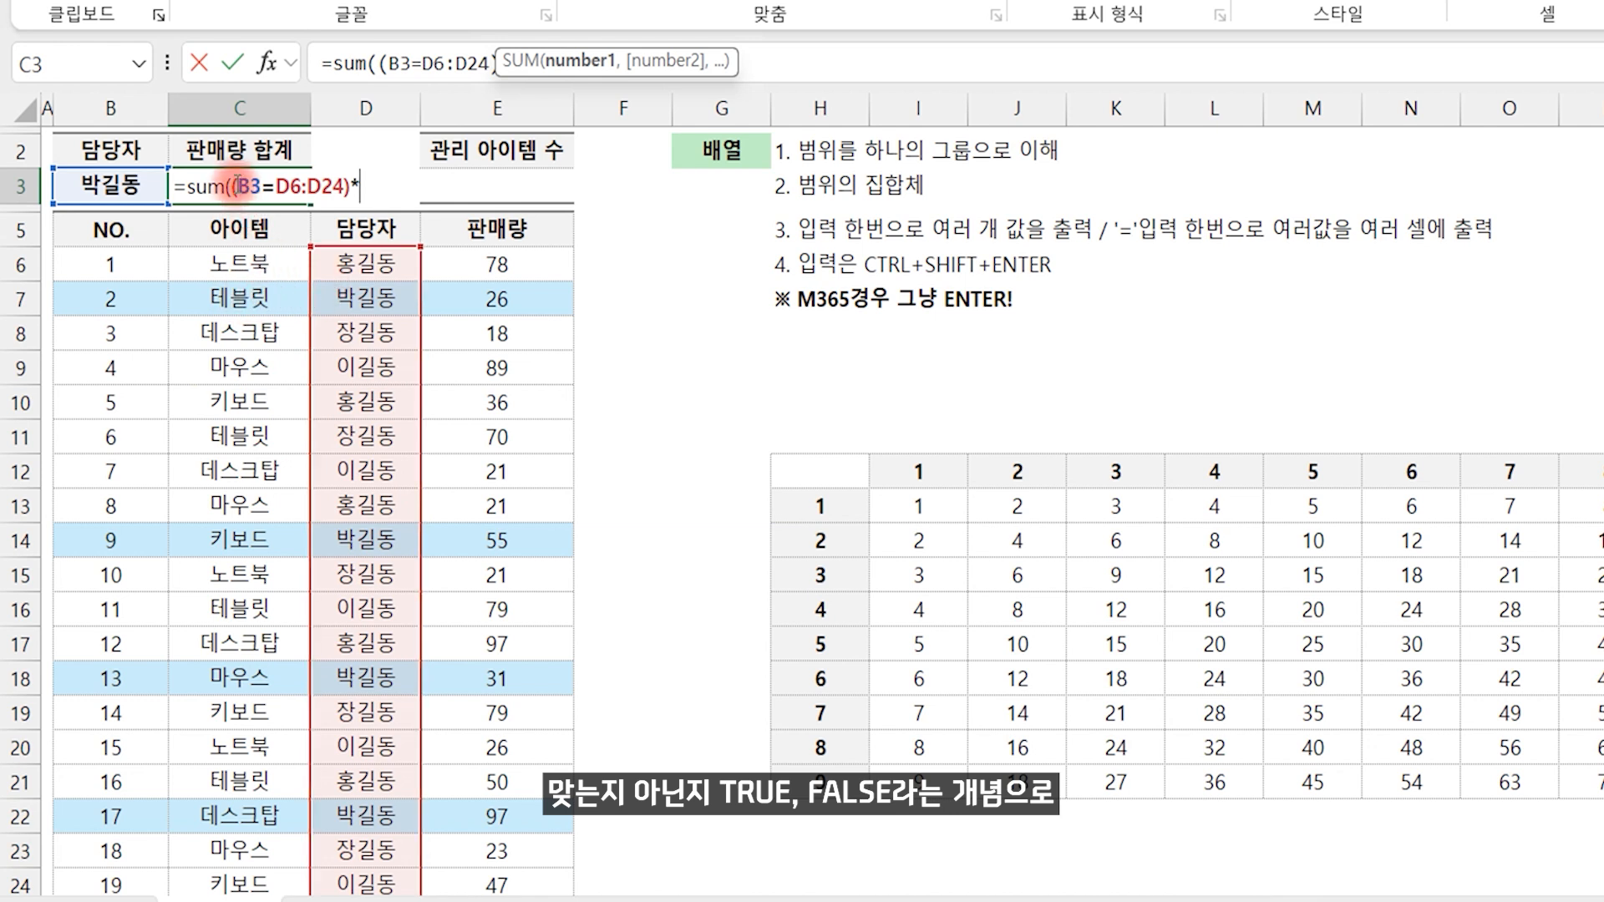
{"action": "left_click_drag", "start_coordinate": [238, 187], "coordinate": [342, 195]}
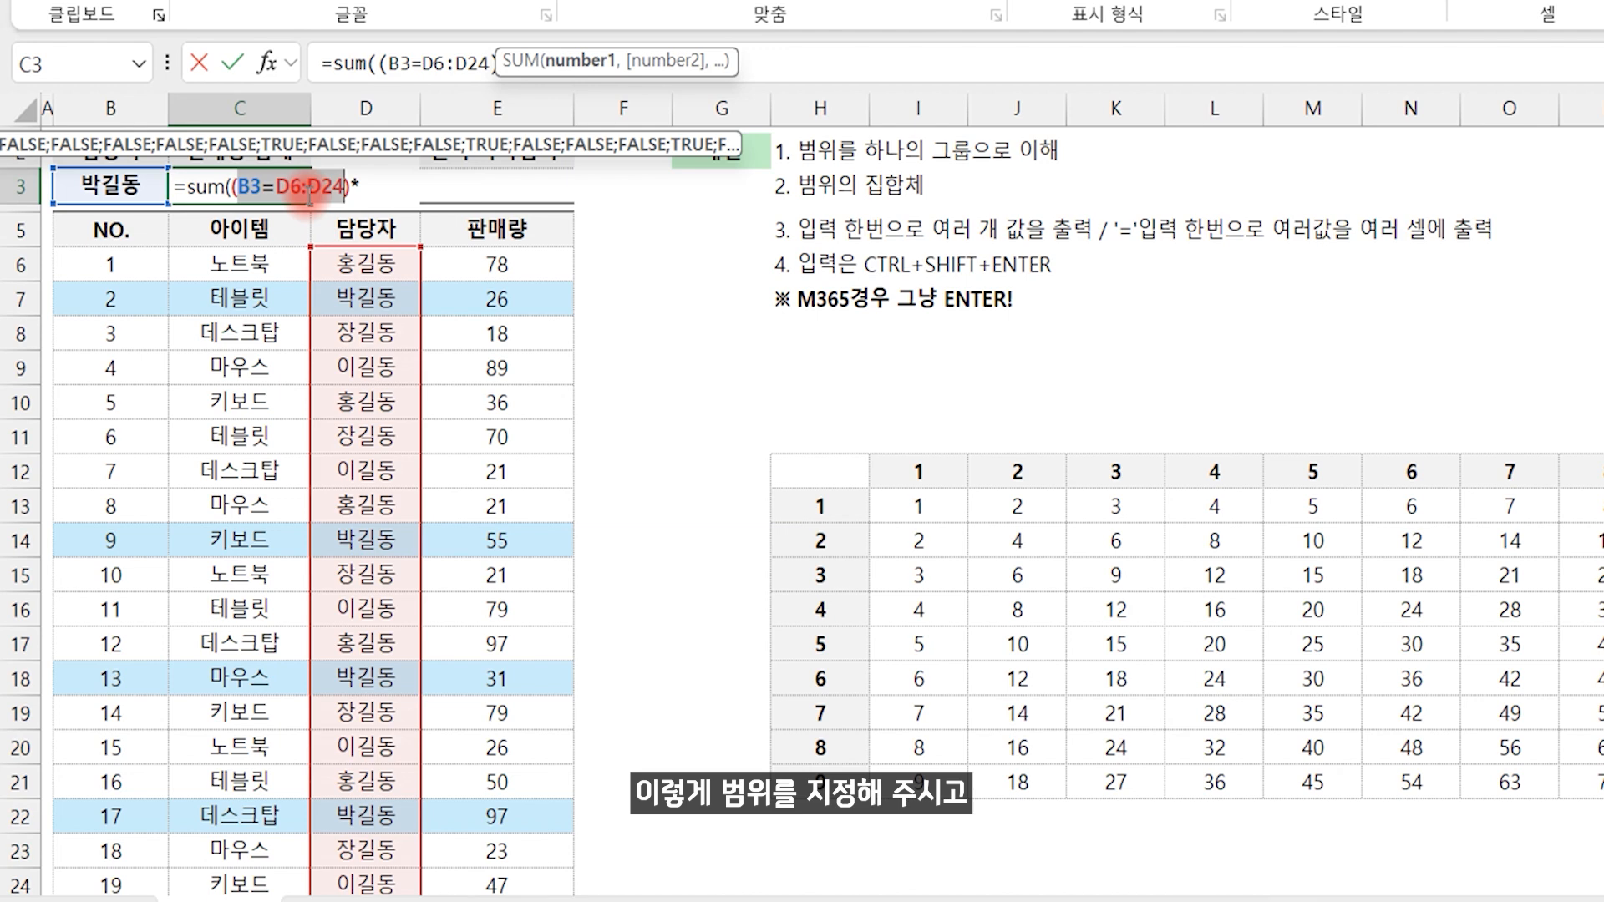
{"action": "key", "text": "F9"}
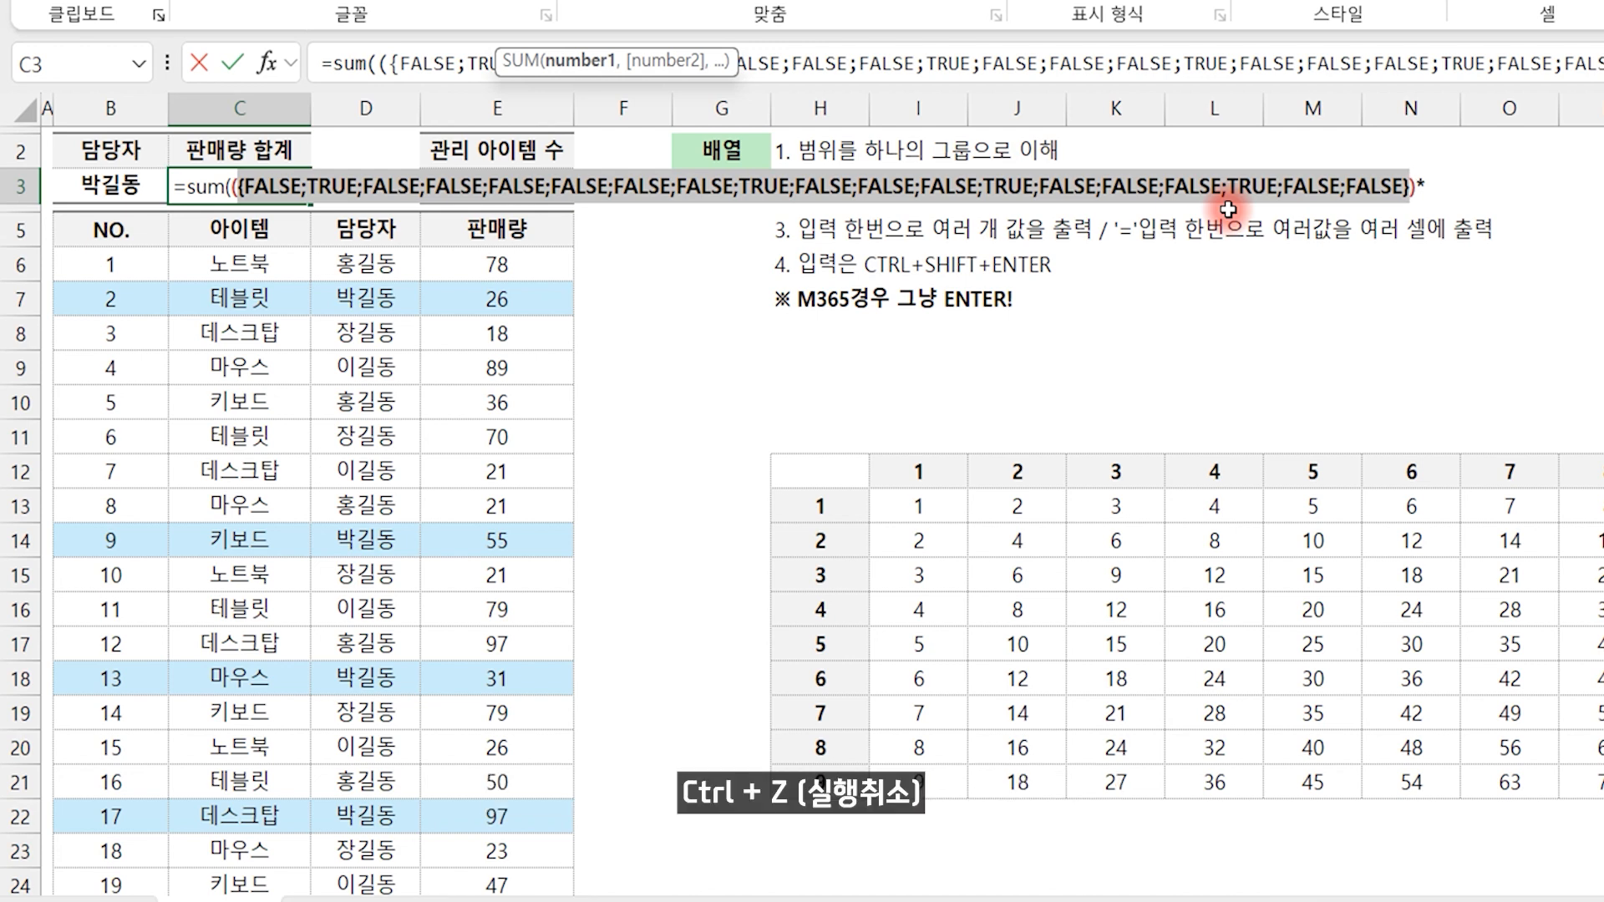
{"action": "key", "text": "ctrl+z"}
{"action": "key", "text": "Right"}
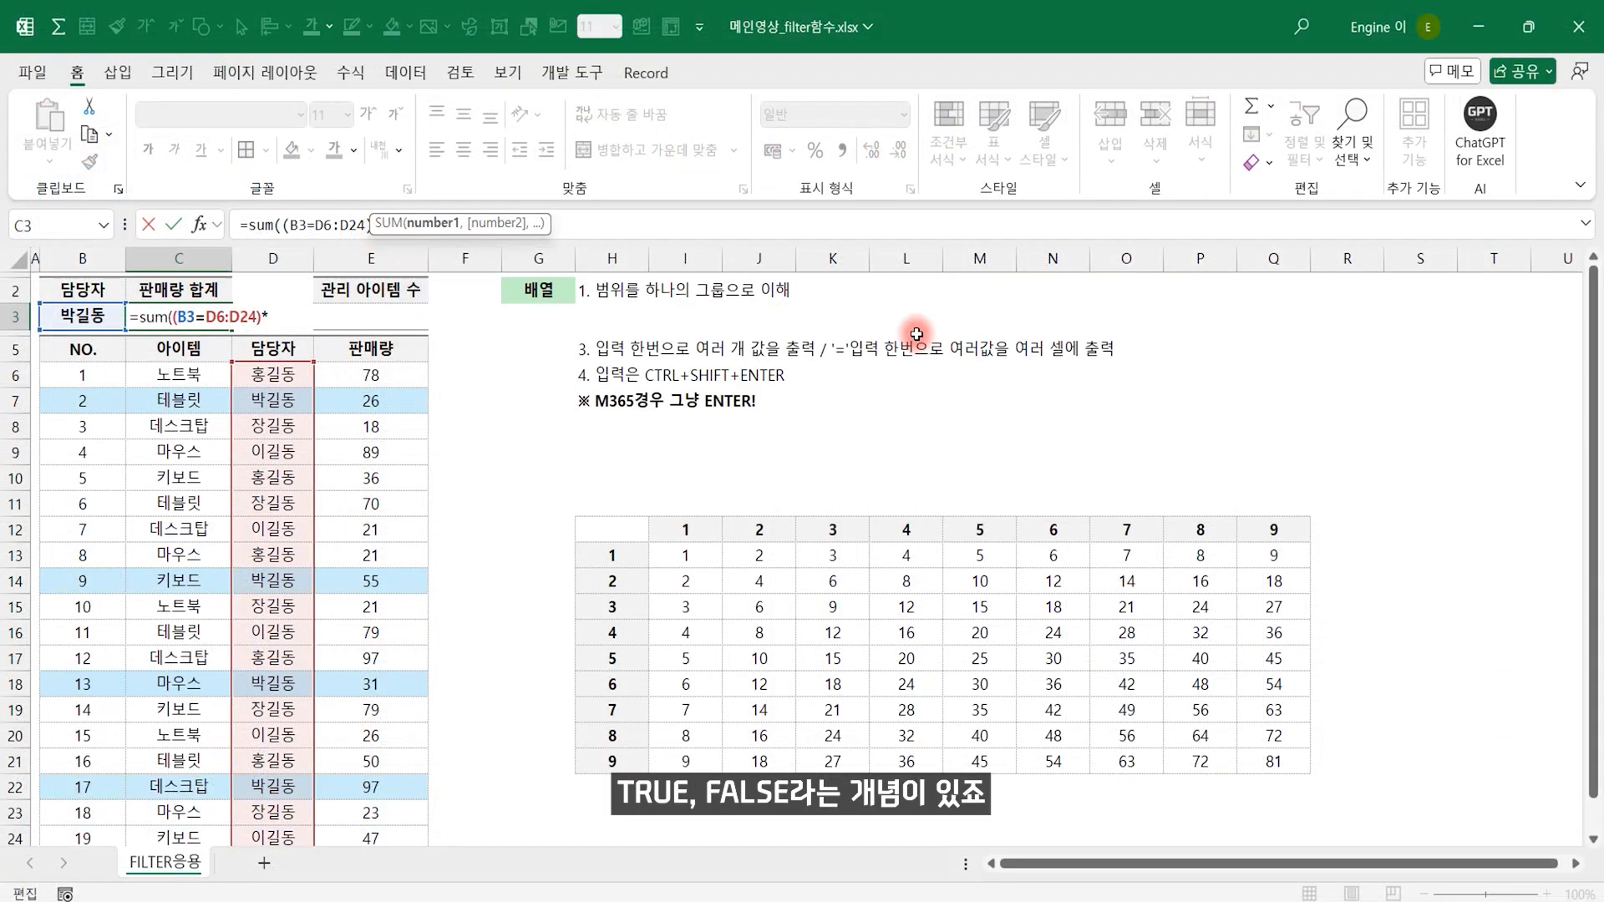
{"action": "mouse_move", "coordinate": [491, 358]}
{"action": "left_mouse_down"}
{"action": "mouse_move", "coordinate": [572, 349]}
{"action": "mouse_move", "coordinate": [537, 426]}
{"action": "left_mouse_up"}
{"action": "left_click_drag", "start_coordinate": [594, 349], "coordinate": [582, 432]}
{"action": "mouse_move", "coordinate": [639, 361]}
{"action": "left_mouse_down"}
{"action": "mouse_move", "coordinate": [687, 400]}
{"action": "mouse_move", "coordinate": [720, 344]}
{"action": "left_mouse_up"}
{"action": "mouse_move", "coordinate": [701, 378]}
{"action": "left_mouse_down"}
{"action": "mouse_move", "coordinate": [721, 371]}
{"action": "mouse_move", "coordinate": [716, 413]}
{"action": "left_mouse_up"}
{"action": "left_click_drag", "start_coordinate": [840, 334], "coordinate": [827, 420]}
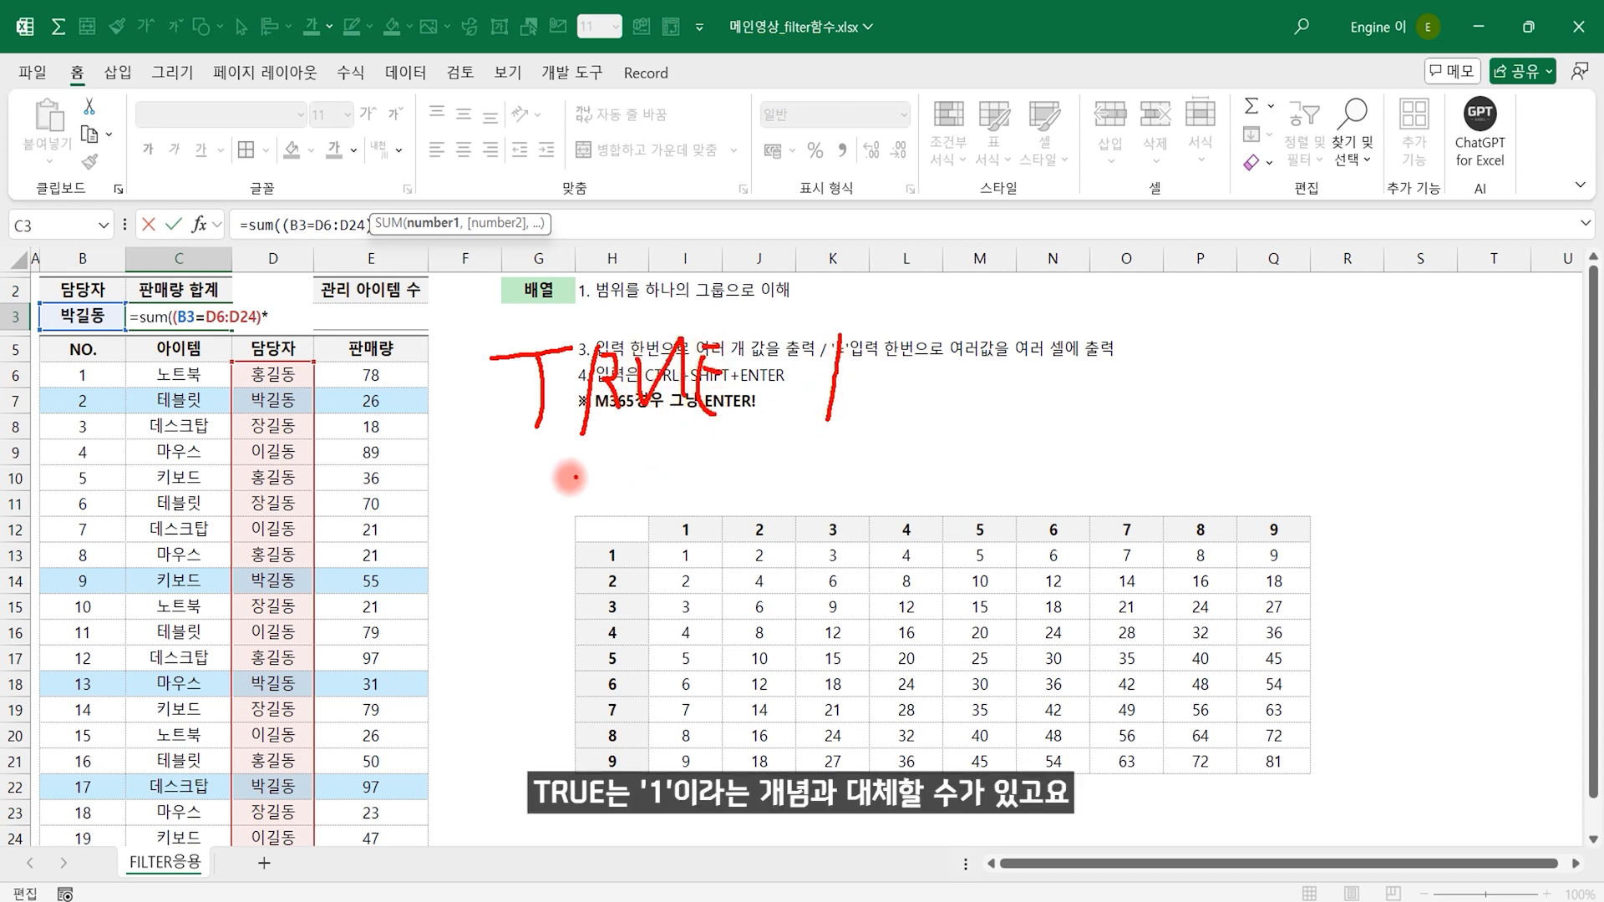
{"action": "left_click_drag", "start_coordinate": [536, 459], "coordinate": [532, 525]}
{"action": "left_click_drag", "start_coordinate": [543, 468], "coordinate": [569, 468]}
{"action": "left_click_drag", "start_coordinate": [578, 525], "coordinate": [643, 525]}
{"action": "mouse_move", "coordinate": [648, 468]}
{"action": "left_mouse_down"}
{"action": "mouse_move", "coordinate": [680, 511]}
{"action": "mouse_move", "coordinate": [672, 528]}
{"action": "mouse_move", "coordinate": [739, 502]}
{"action": "mouse_move", "coordinate": [835, 537]}
{"action": "left_mouse_up"}
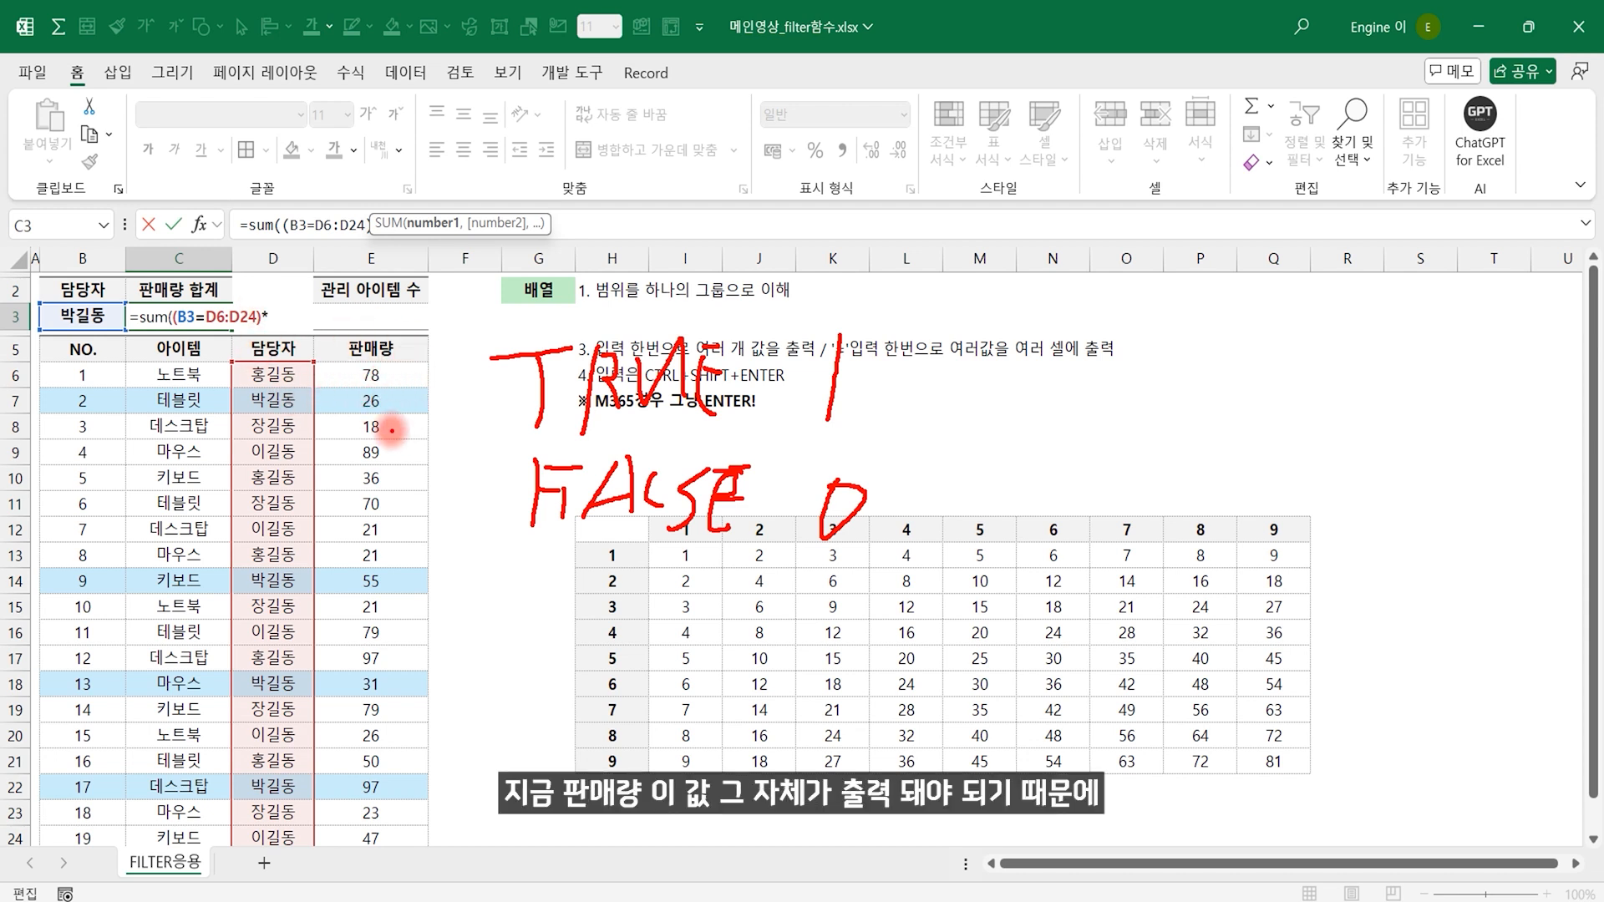
{"action": "left_click_drag", "start_coordinate": [504, 445], "coordinate": [935, 436]}
{"action": "mouse_move", "coordinate": [981, 344]}
{"action": "left_mouse_down"}
{"action": "mouse_move", "coordinate": [928, 409]}
{"action": "mouse_move", "coordinate": [988, 407]}
{"action": "left_mouse_up"}
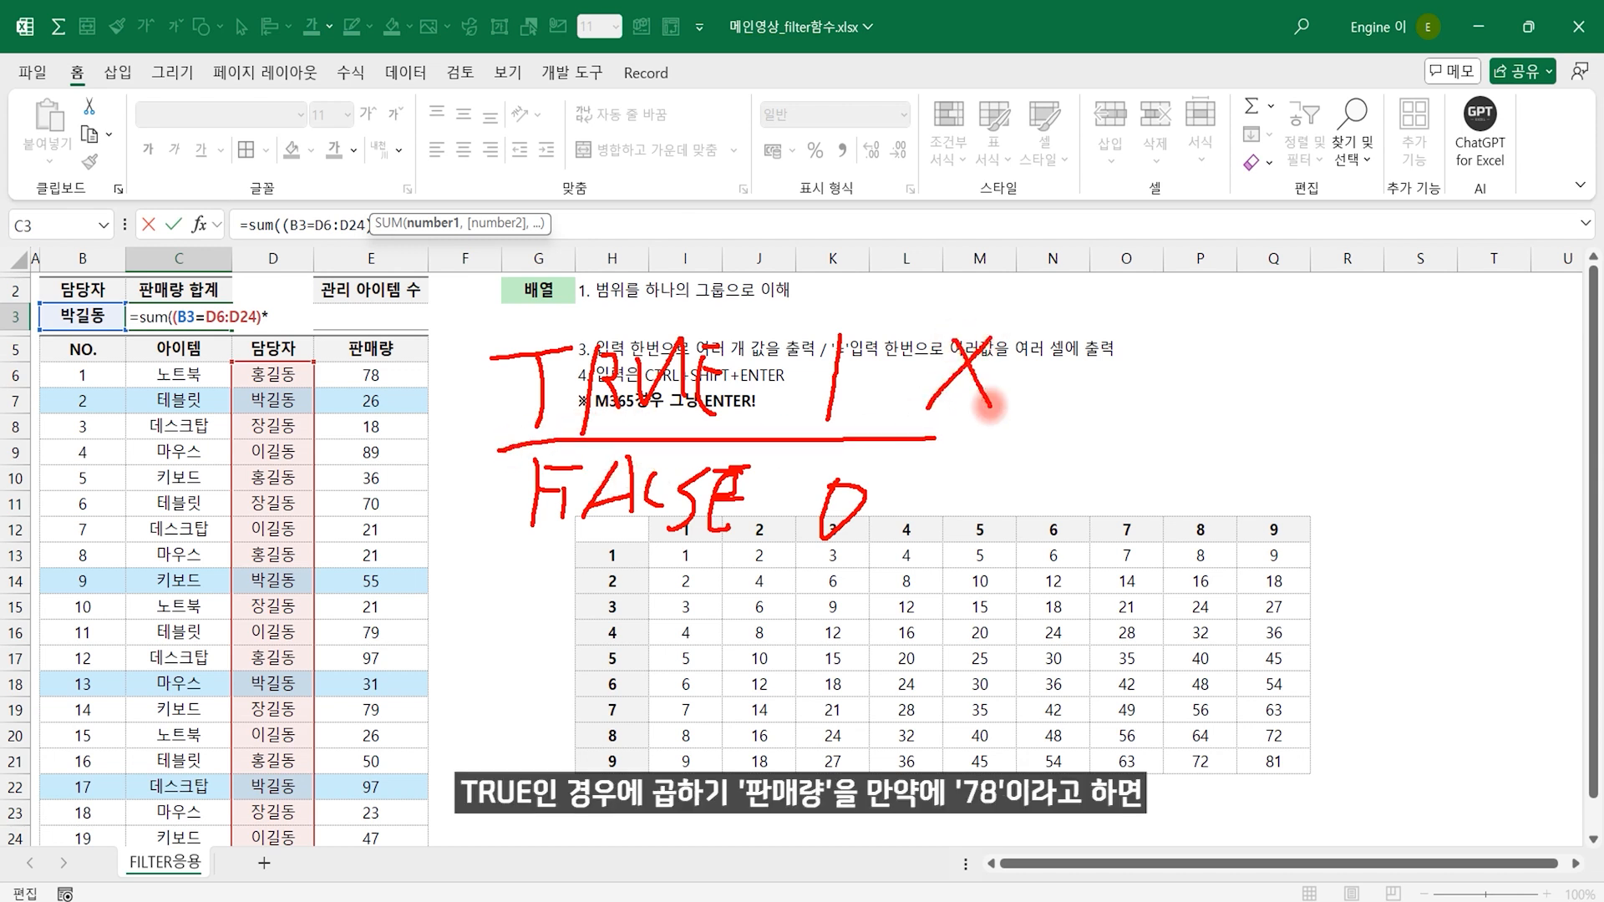
{"action": "mouse_move", "coordinate": [1045, 349]}
{"action": "left_mouse_down"}
{"action": "mouse_move", "coordinate": [1029, 368]}
{"action": "mouse_move", "coordinate": [1043, 433]}
{"action": "left_mouse_up"}
{"action": "mouse_move", "coordinate": [1111, 344]}
{"action": "left_mouse_down"}
{"action": "mouse_move", "coordinate": [1090, 389]}
{"action": "mouse_move", "coordinate": [1167, 403]}
{"action": "left_mouse_up"}
{"action": "mouse_move", "coordinate": [1190, 368]}
{"action": "left_mouse_down"}
{"action": "mouse_move", "coordinate": [1226, 360]}
{"action": "mouse_move", "coordinate": [1207, 421]}
{"action": "left_mouse_up"}
{"action": "mouse_move", "coordinate": [1253, 350]}
{"action": "left_mouse_down"}
{"action": "mouse_move", "coordinate": [1238, 393]}
{"action": "mouse_move", "coordinate": [1257, 359]}
{"action": "left_mouse_up"}
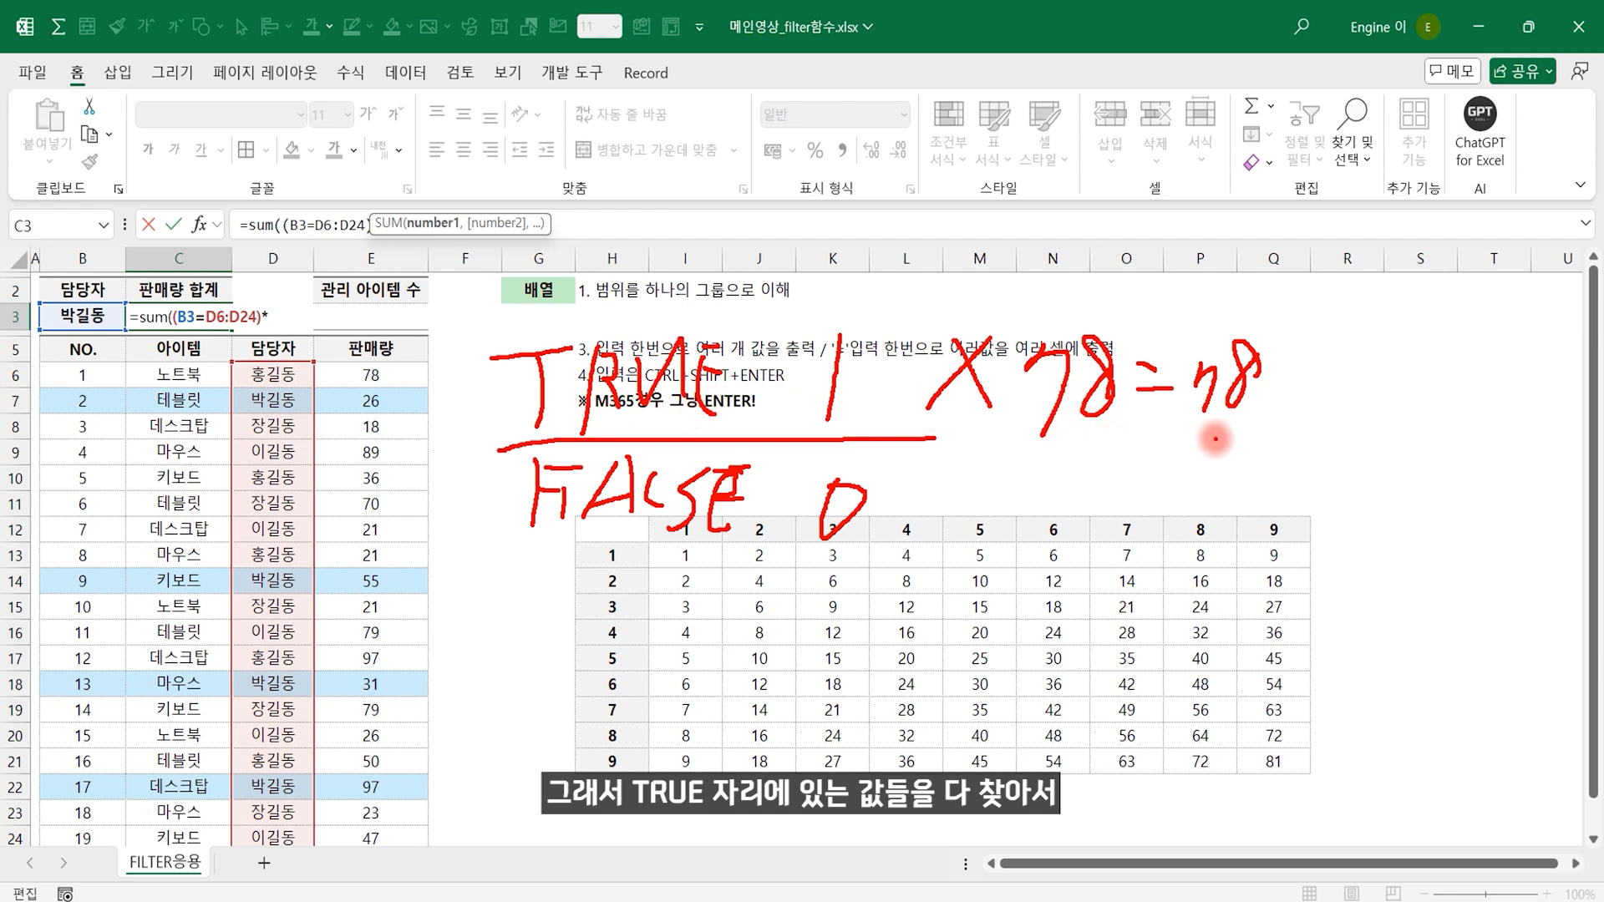
{"action": "mouse_move", "coordinate": [1206, 436]}
{"action": "left_mouse_down"}
{"action": "mouse_move", "coordinate": [1278, 438]}
{"action": "mouse_move", "coordinate": [1272, 464]}
{"action": "left_mouse_up"}
{"action": "mouse_move", "coordinate": [1235, 496]}
{"action": "left_mouse_down"}
{"action": "mouse_move", "coordinate": [1282, 499]}
{"action": "mouse_move", "coordinate": [1305, 526]}
{"action": "left_mouse_up"}
{"action": "mouse_move", "coordinate": [1346, 423]}
{"action": "left_mouse_down"}
{"action": "mouse_move", "coordinate": [1407, 419]}
{"action": "mouse_move", "coordinate": [1381, 453]}
{"action": "left_mouse_up"}
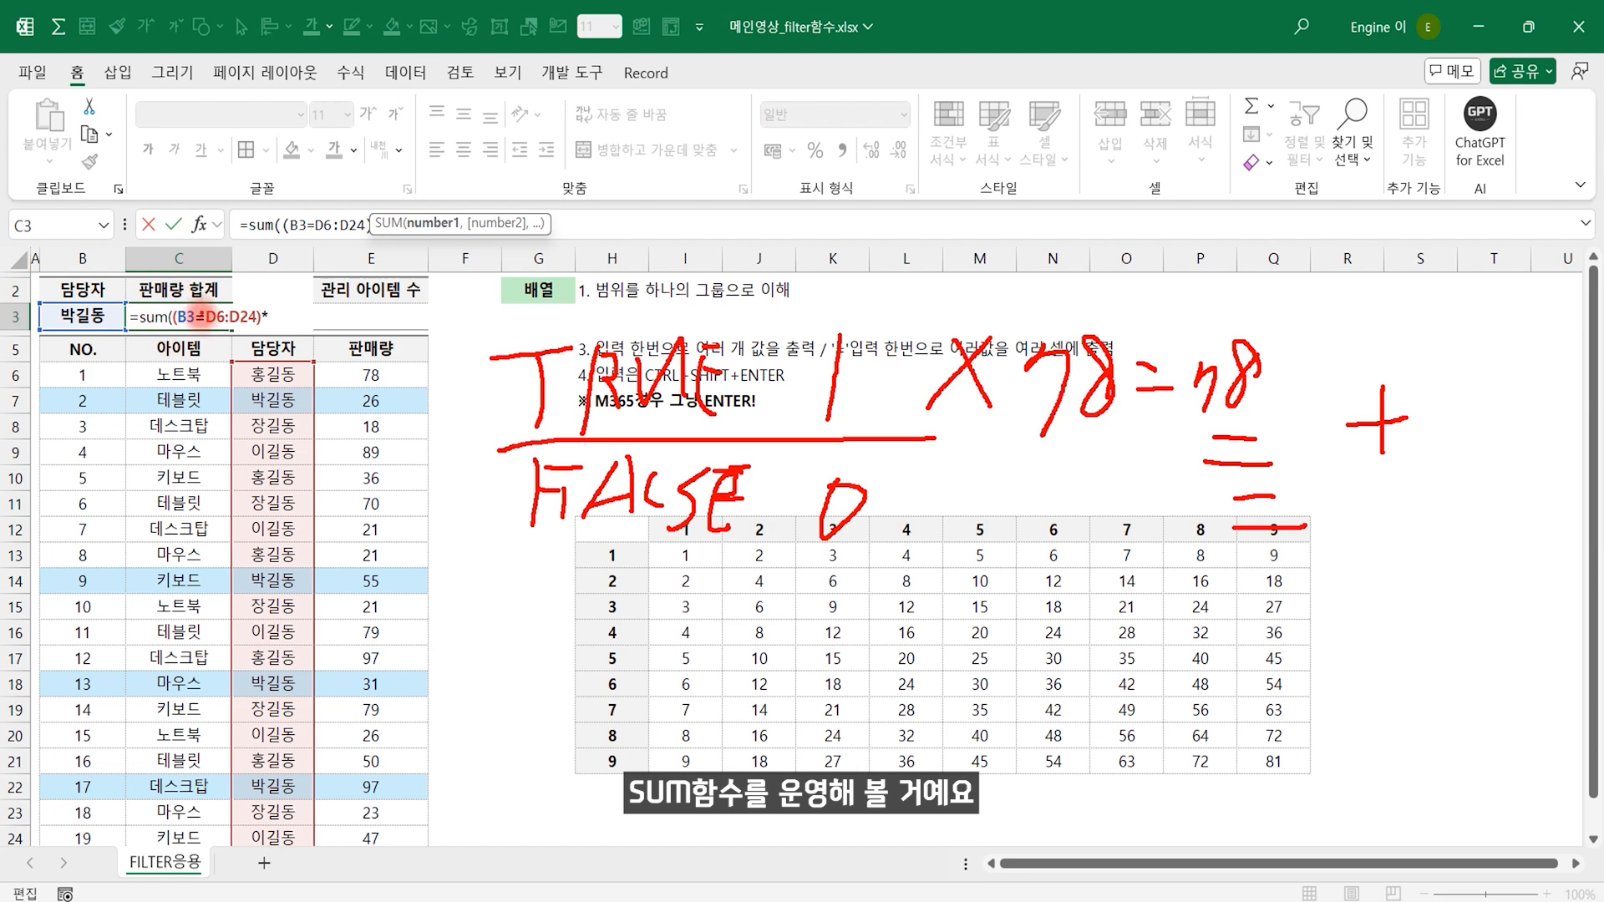
{"action": "key", "text": "Escape"}
Complete the C3 formula by multiplying with the sales column, as the array formula =sum((B3=D6:D24)*(E6:E24))
{"action": "type", "text": "("}
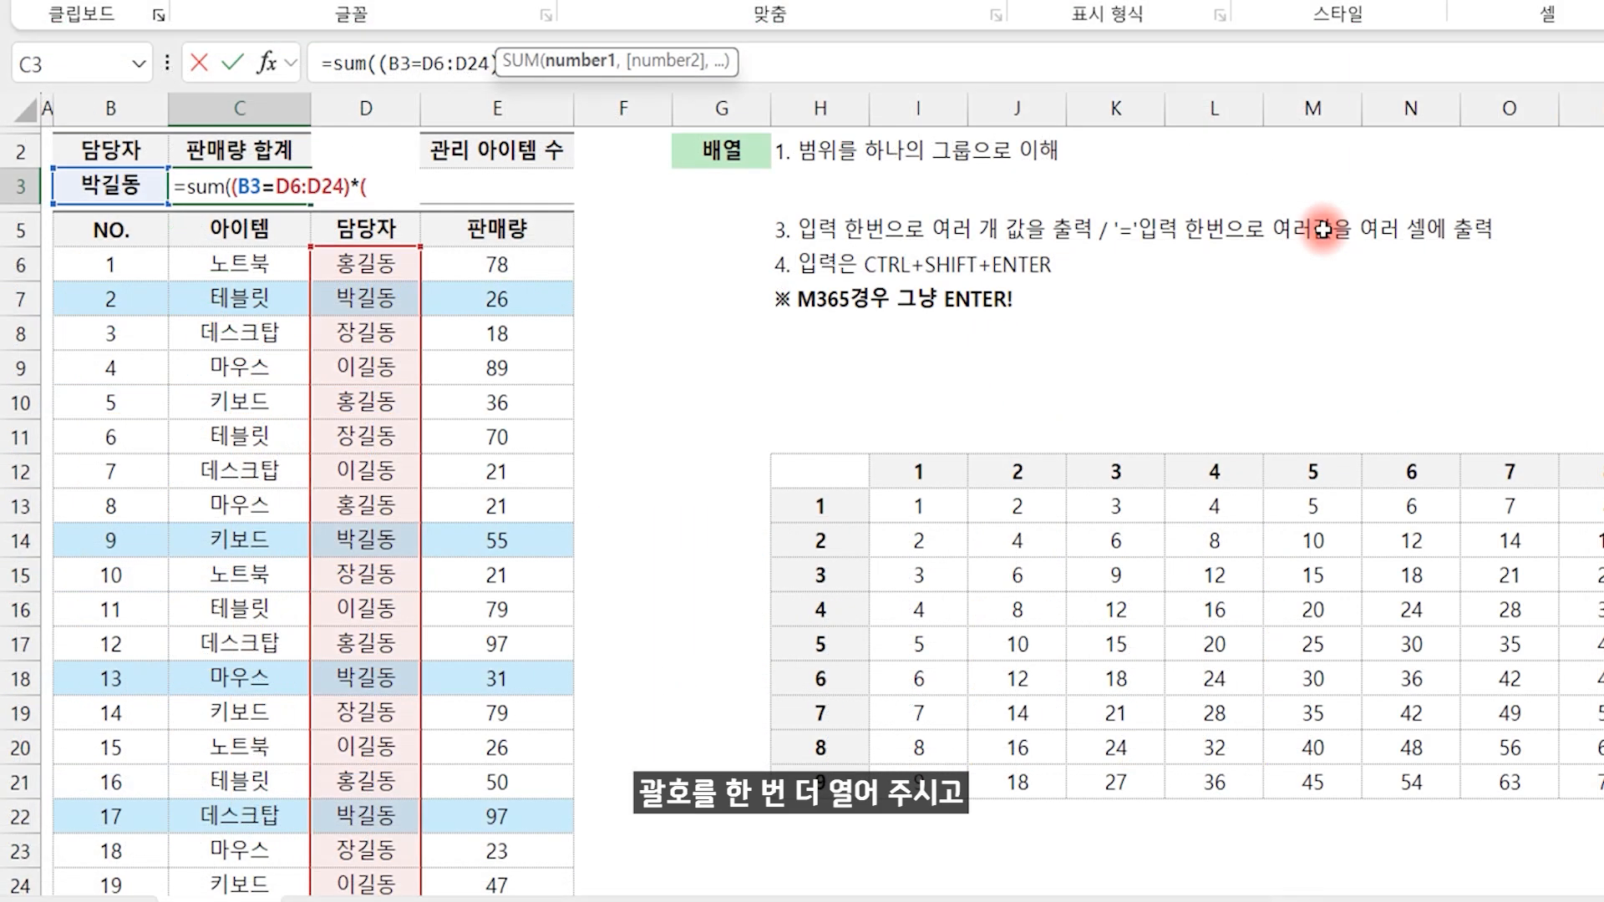
{"action": "left_click_drag", "start_coordinate": [529, 265], "coordinate": [501, 749]}
{"action": "scroll", "coordinate": [501, 750], "scroll_direction": "up", "scroll_amount": 1}
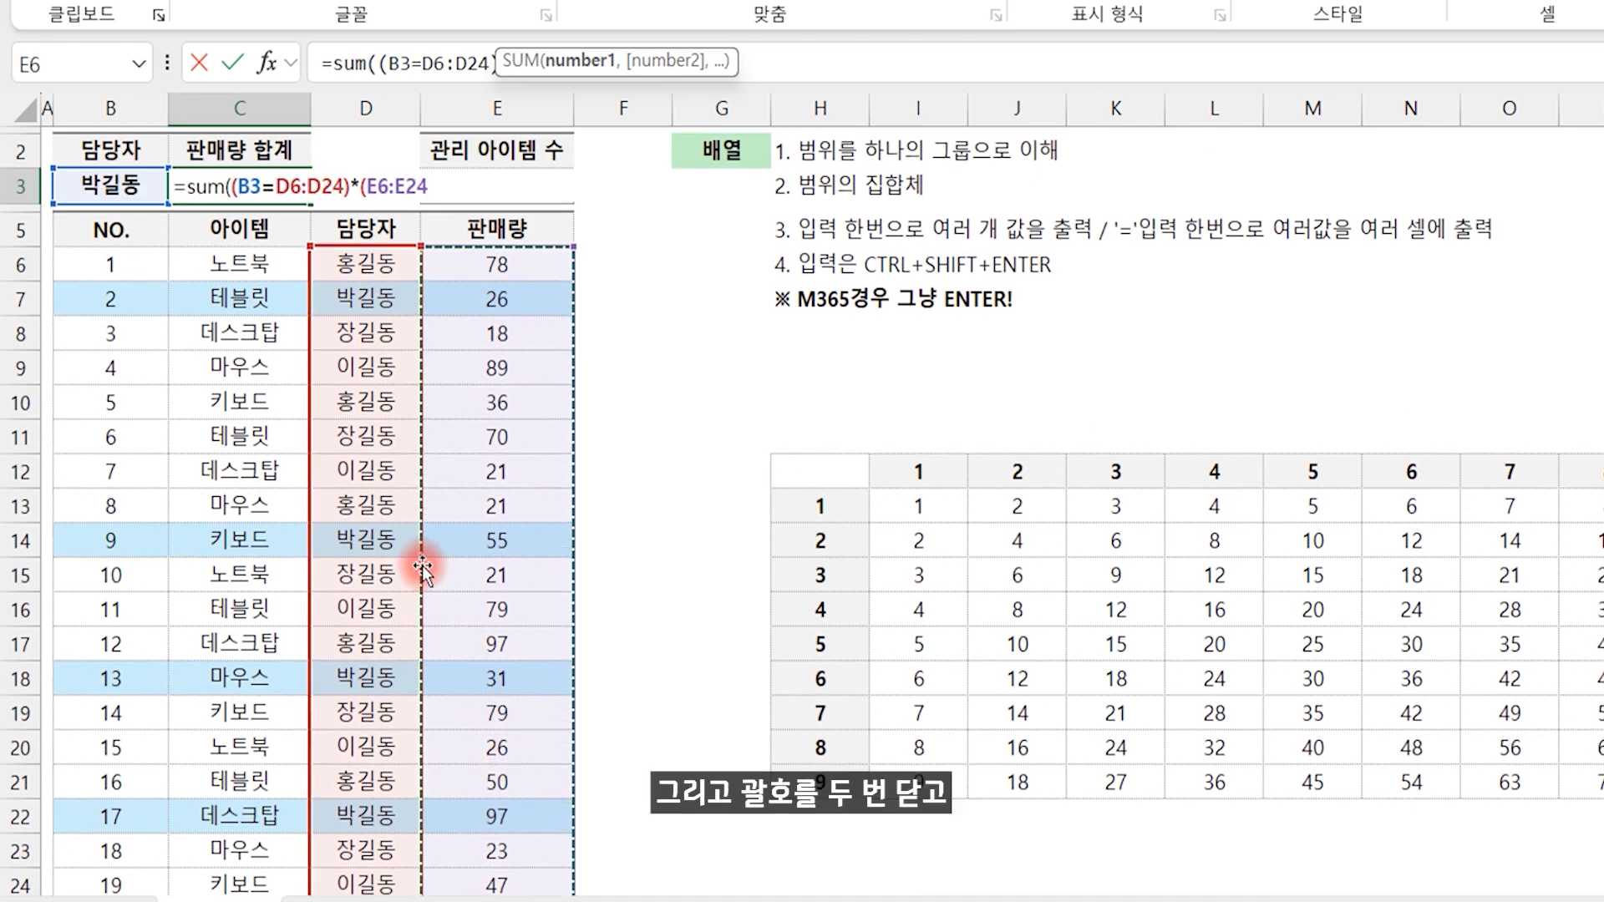
{"action": "type", "text": "))"}
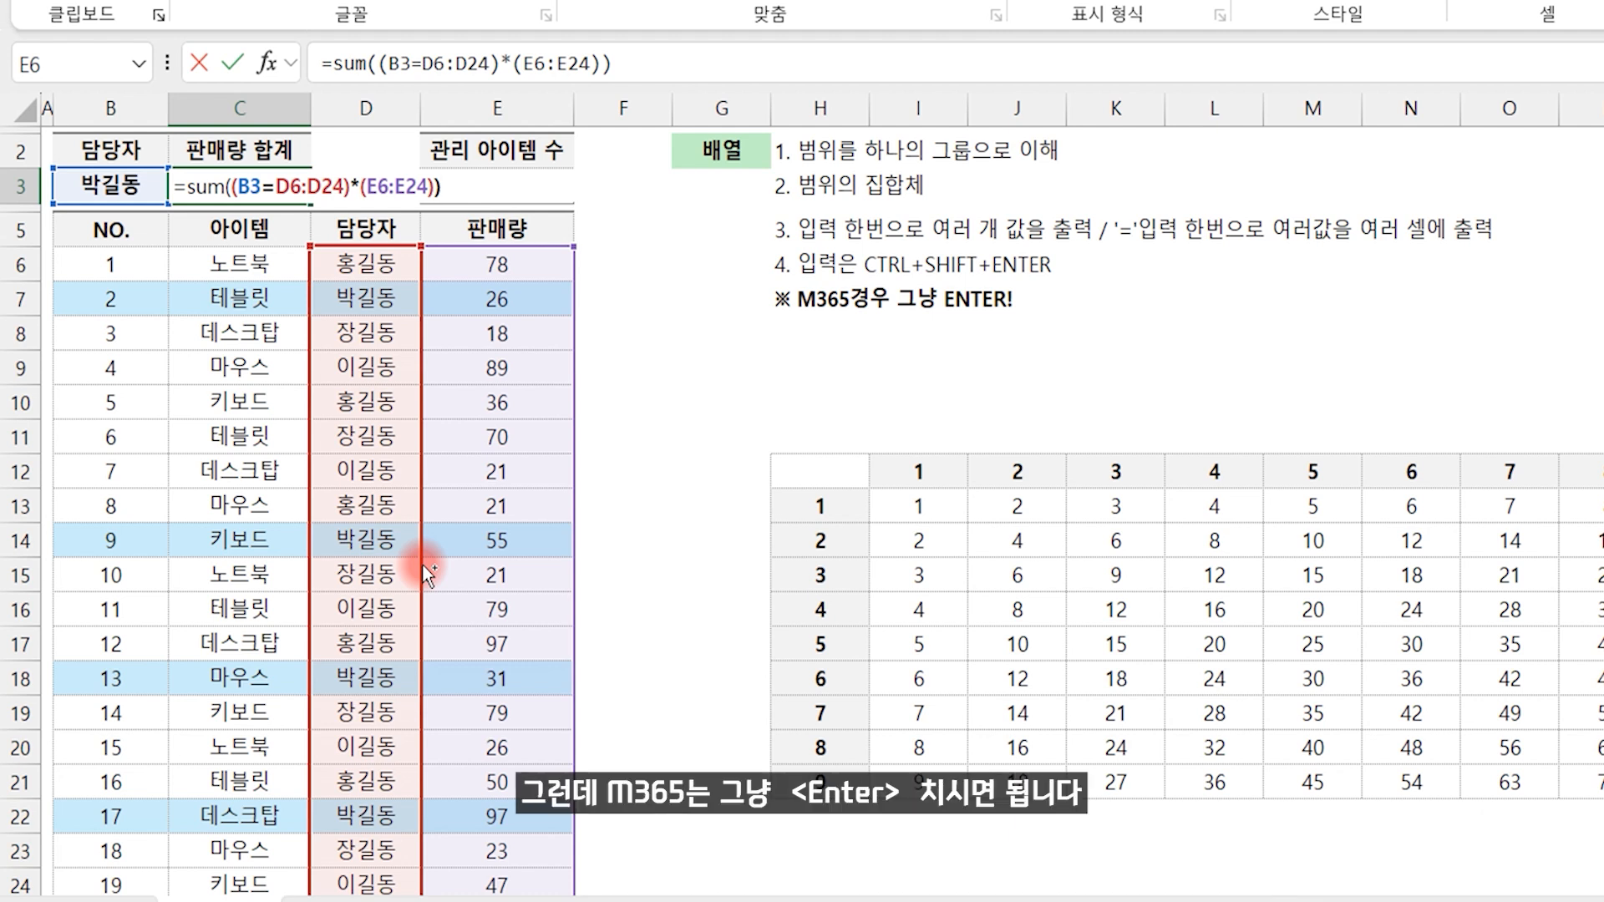
{"action": "key", "text": "ctrl+shift+Return"}
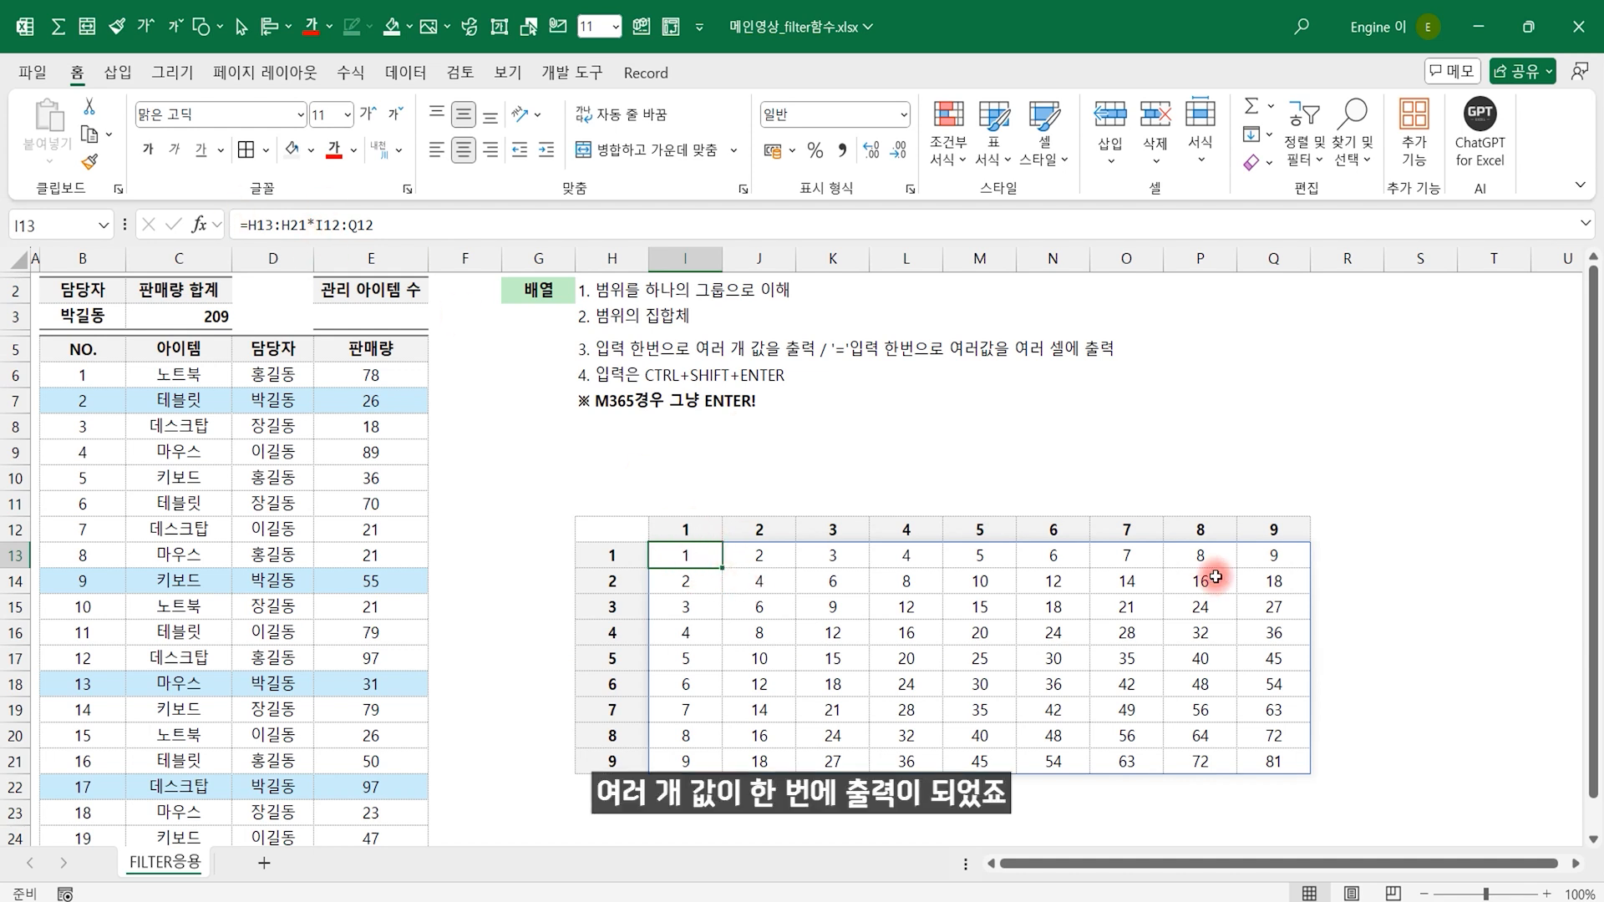
Clear the multiplication grid and refill the whole range I13:Q21 with the legacy array formula =H13:H21*I12:Q12
{"action": "key", "text": "Delete"}
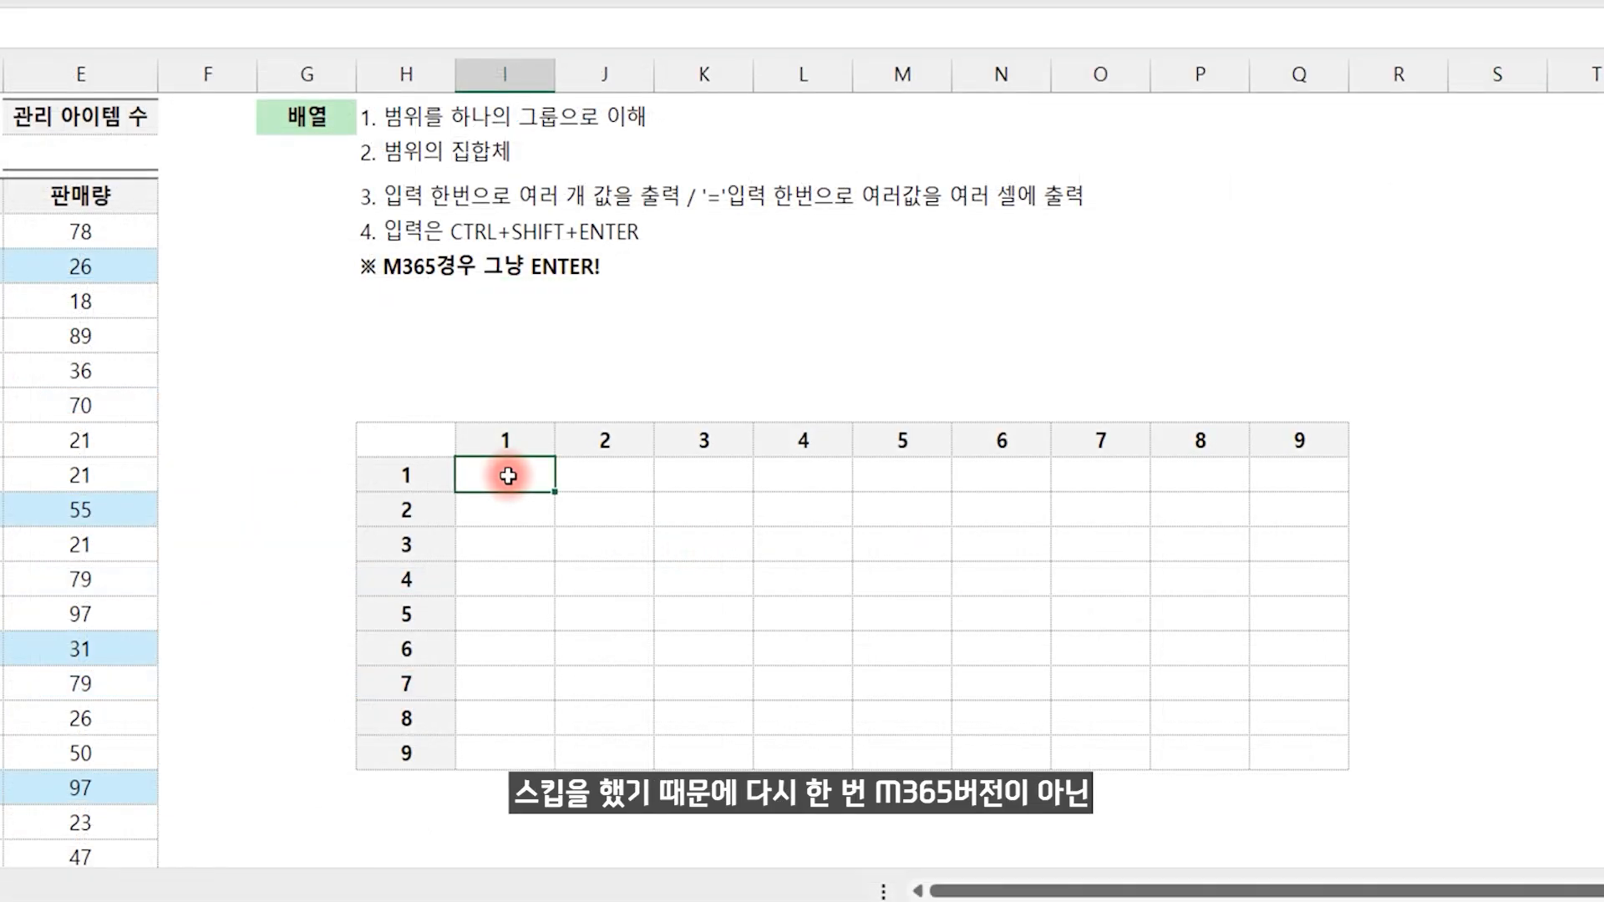
{"action": "left_click_drag", "start_coordinate": [508, 475], "coordinate": [1335, 763]}
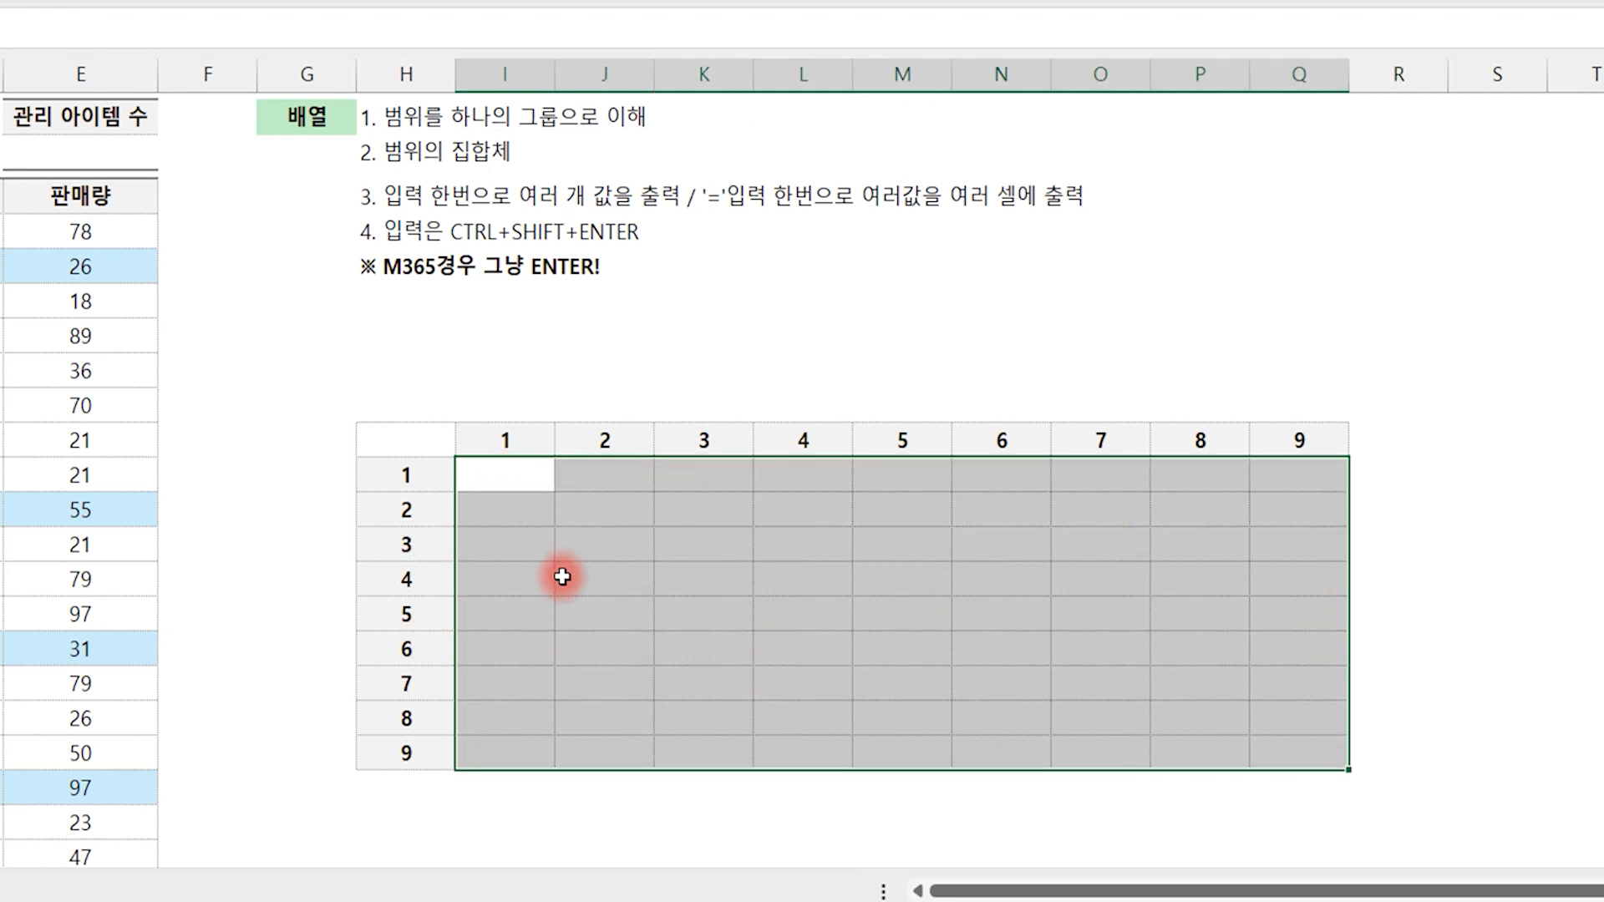
{"action": "type", "text": "="}
{"action": "left_click_drag", "start_coordinate": [412, 470], "coordinate": [389, 753]}
{"action": "type", "text": "*"}
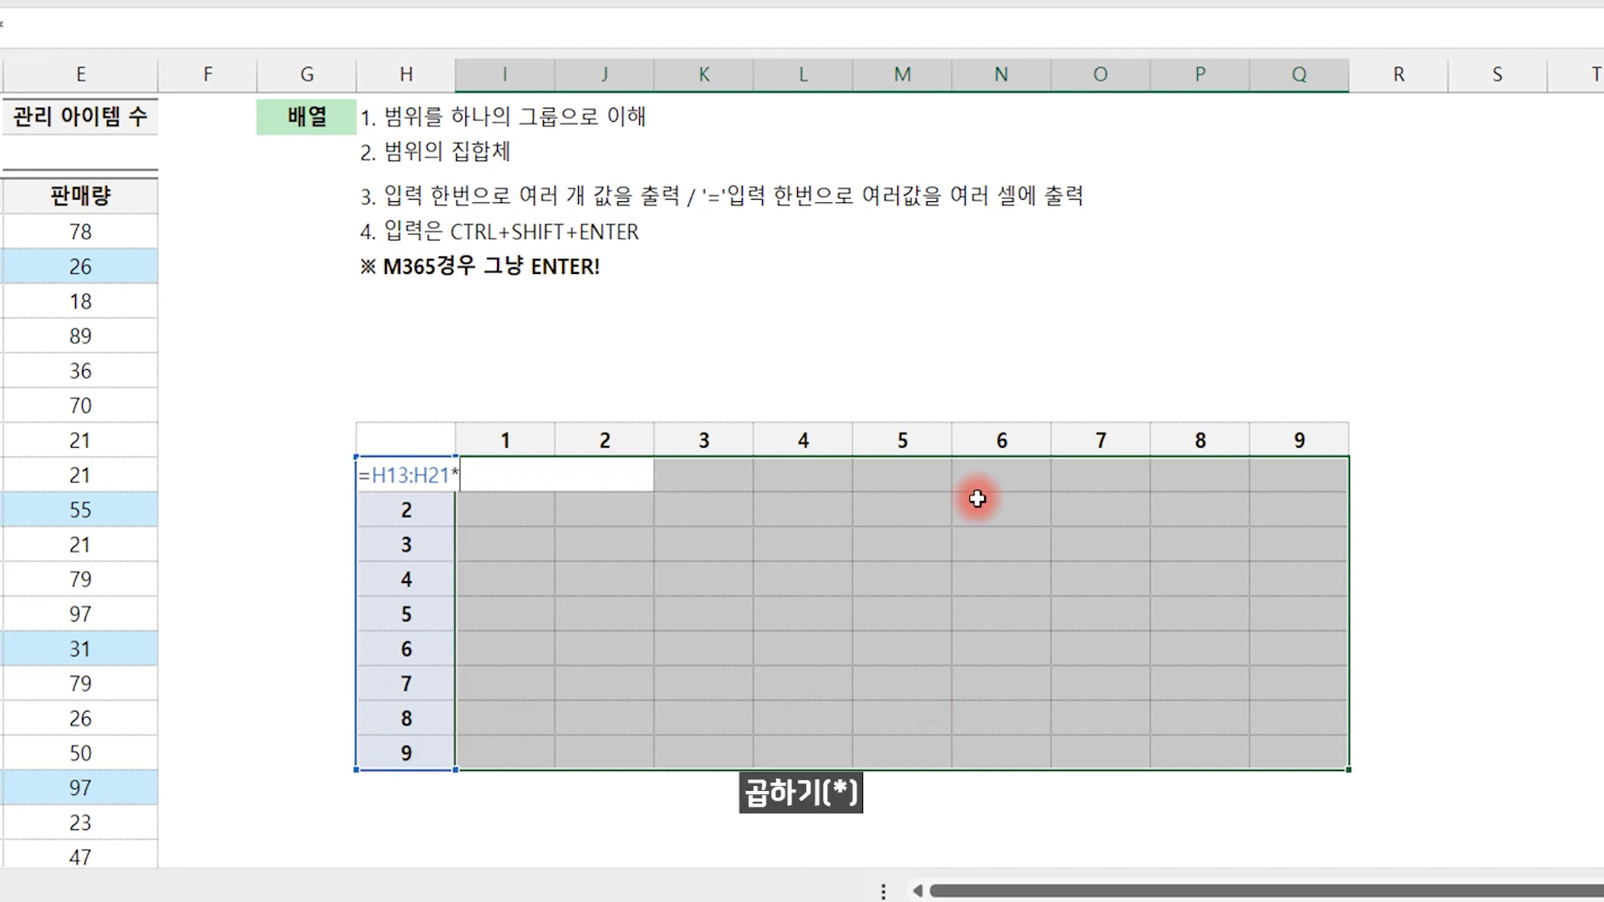
{"action": "left_click_drag", "start_coordinate": [508, 449], "coordinate": [1302, 442]}
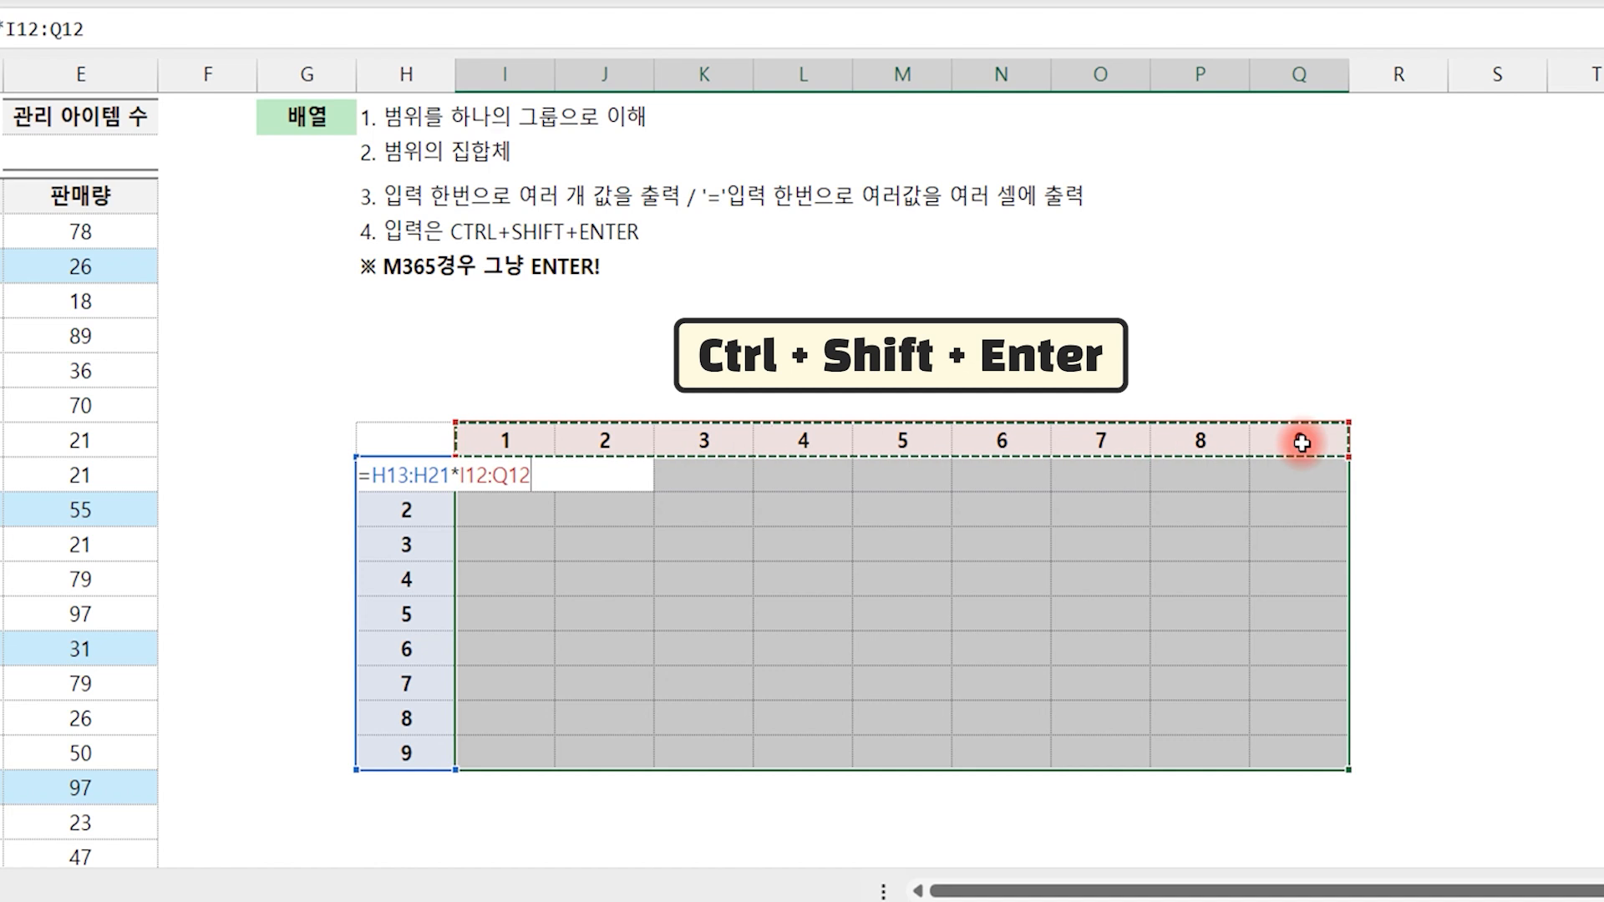
{"action": "key", "text": "ctrl+shift+Return"}
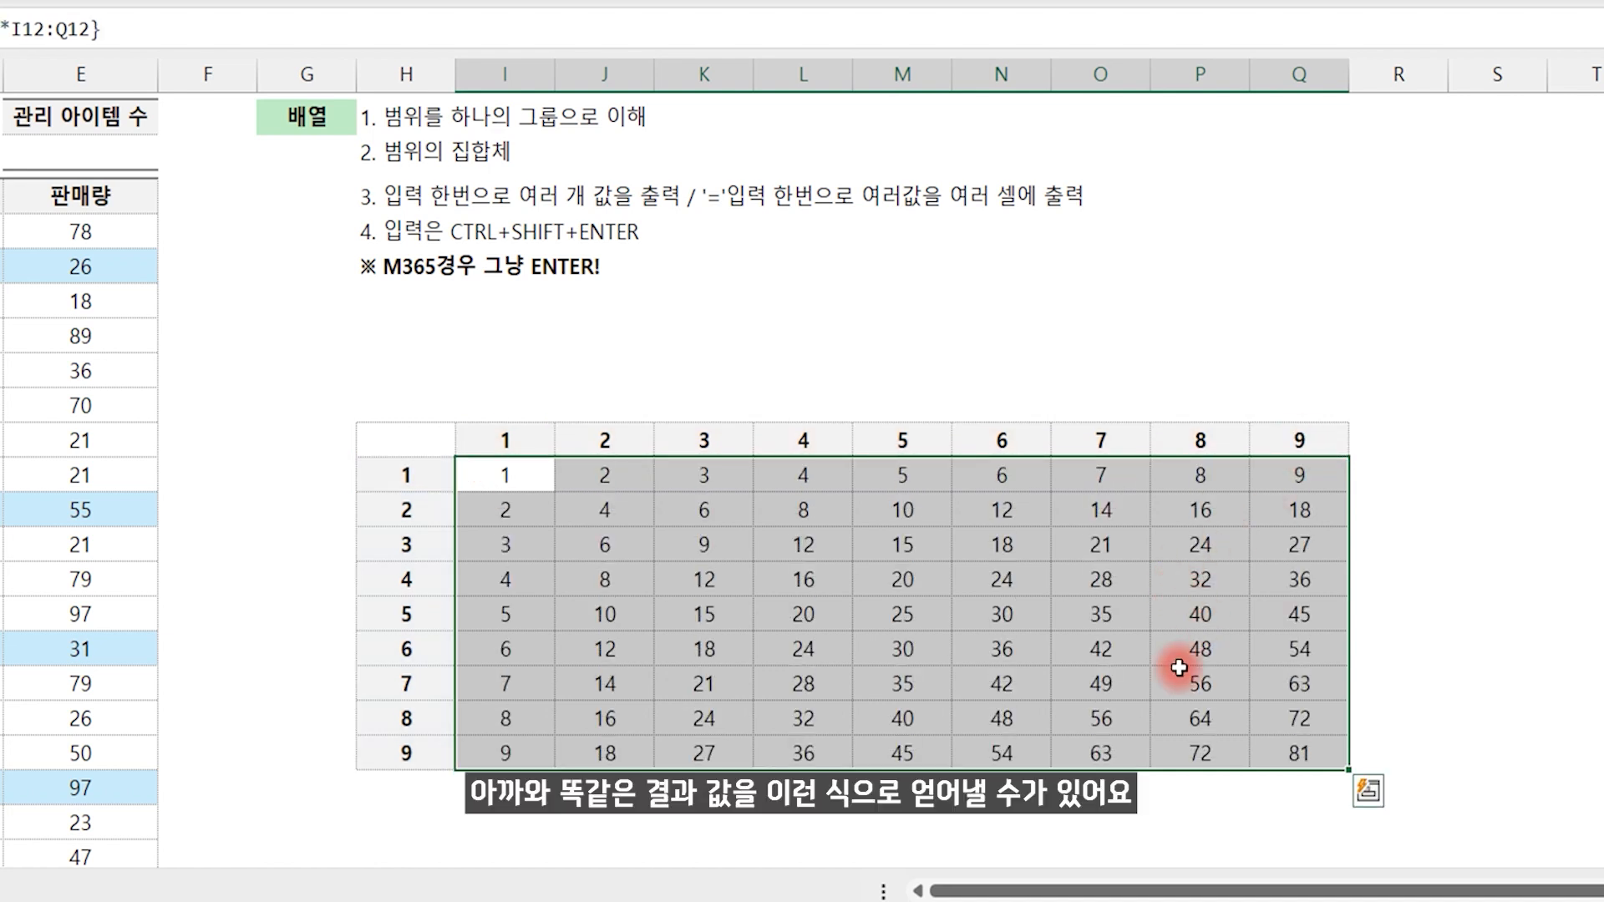
{"action": "left_click", "coordinate": [1138, 304]}
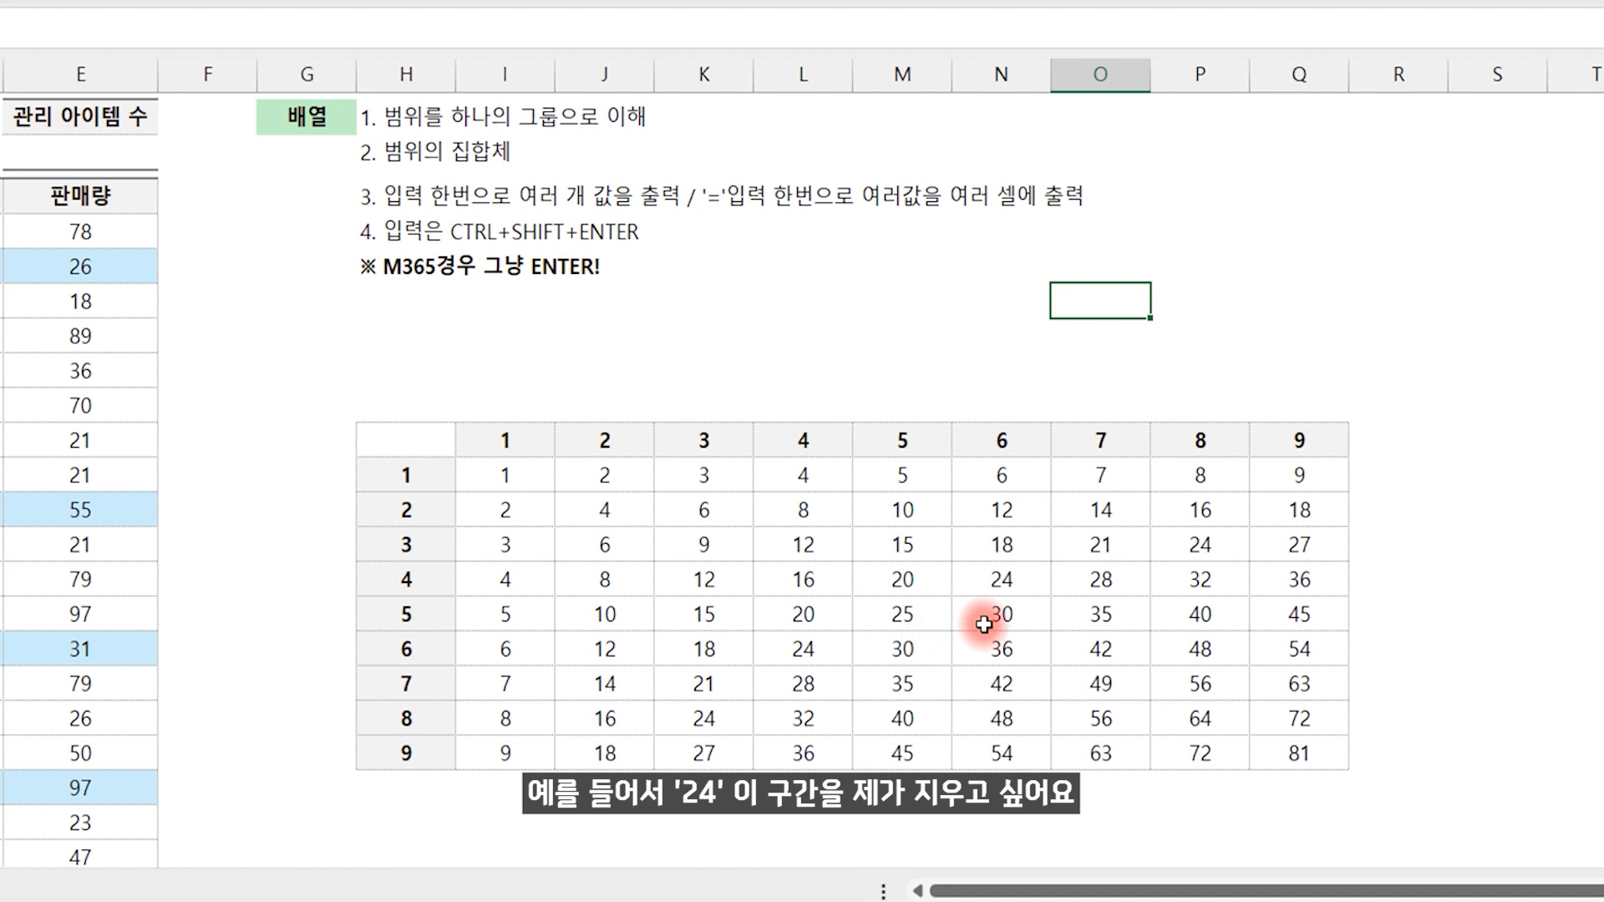
Try to delete only the value in cell N16 from the array range
{"action": "left_click", "coordinate": [1015, 574]}
{"action": "key", "text": "Delete"}
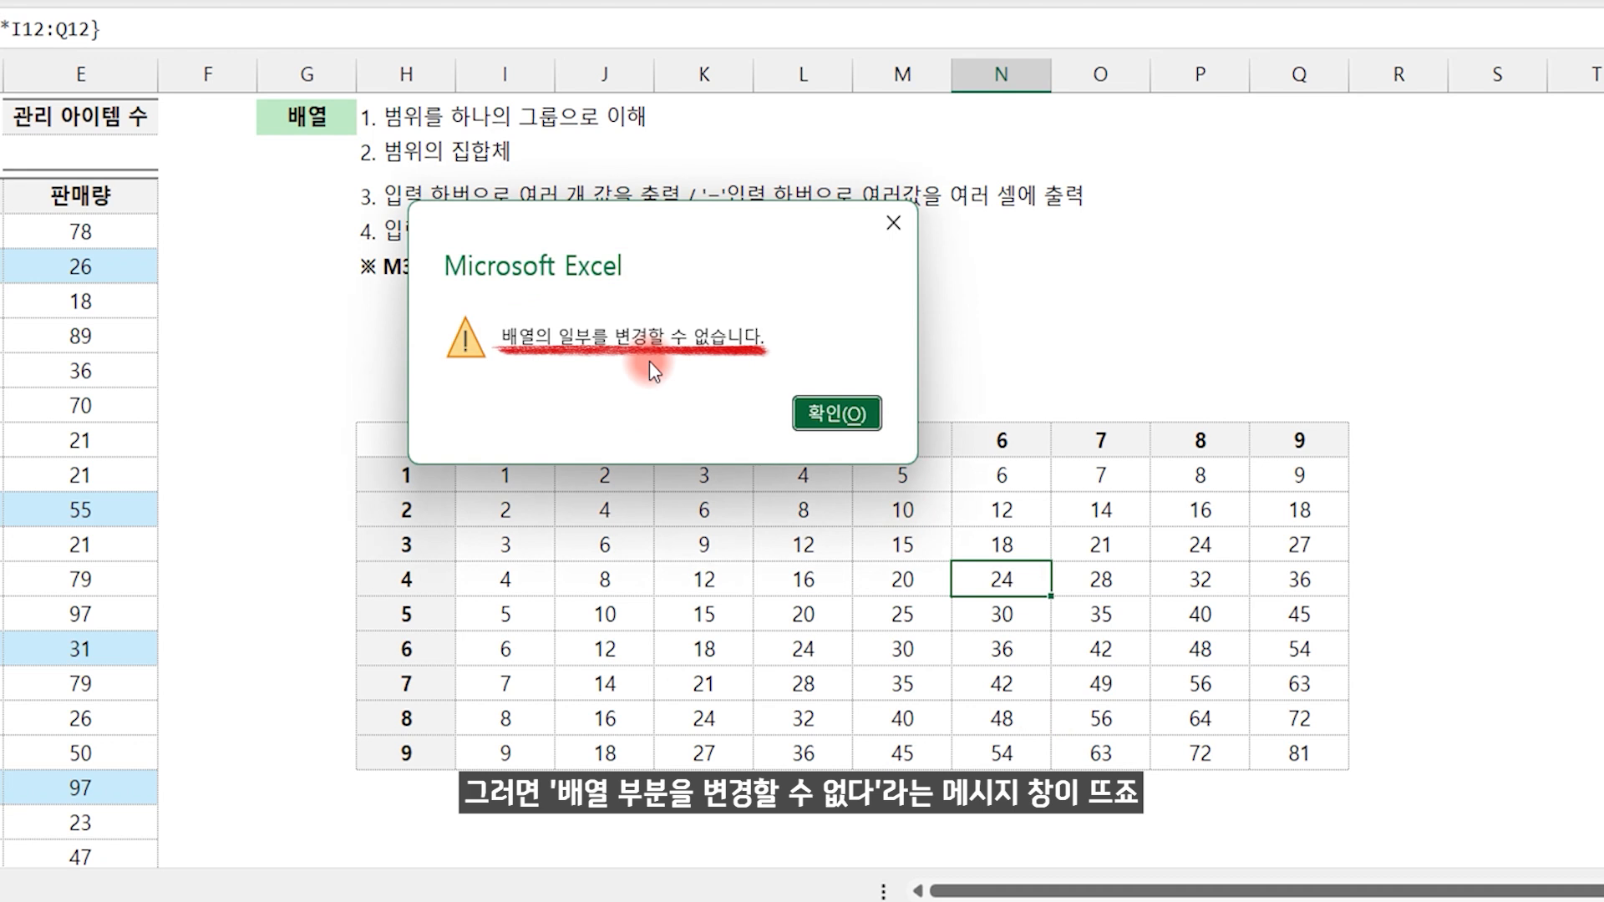
{"action": "left_click", "coordinate": [842, 411]}
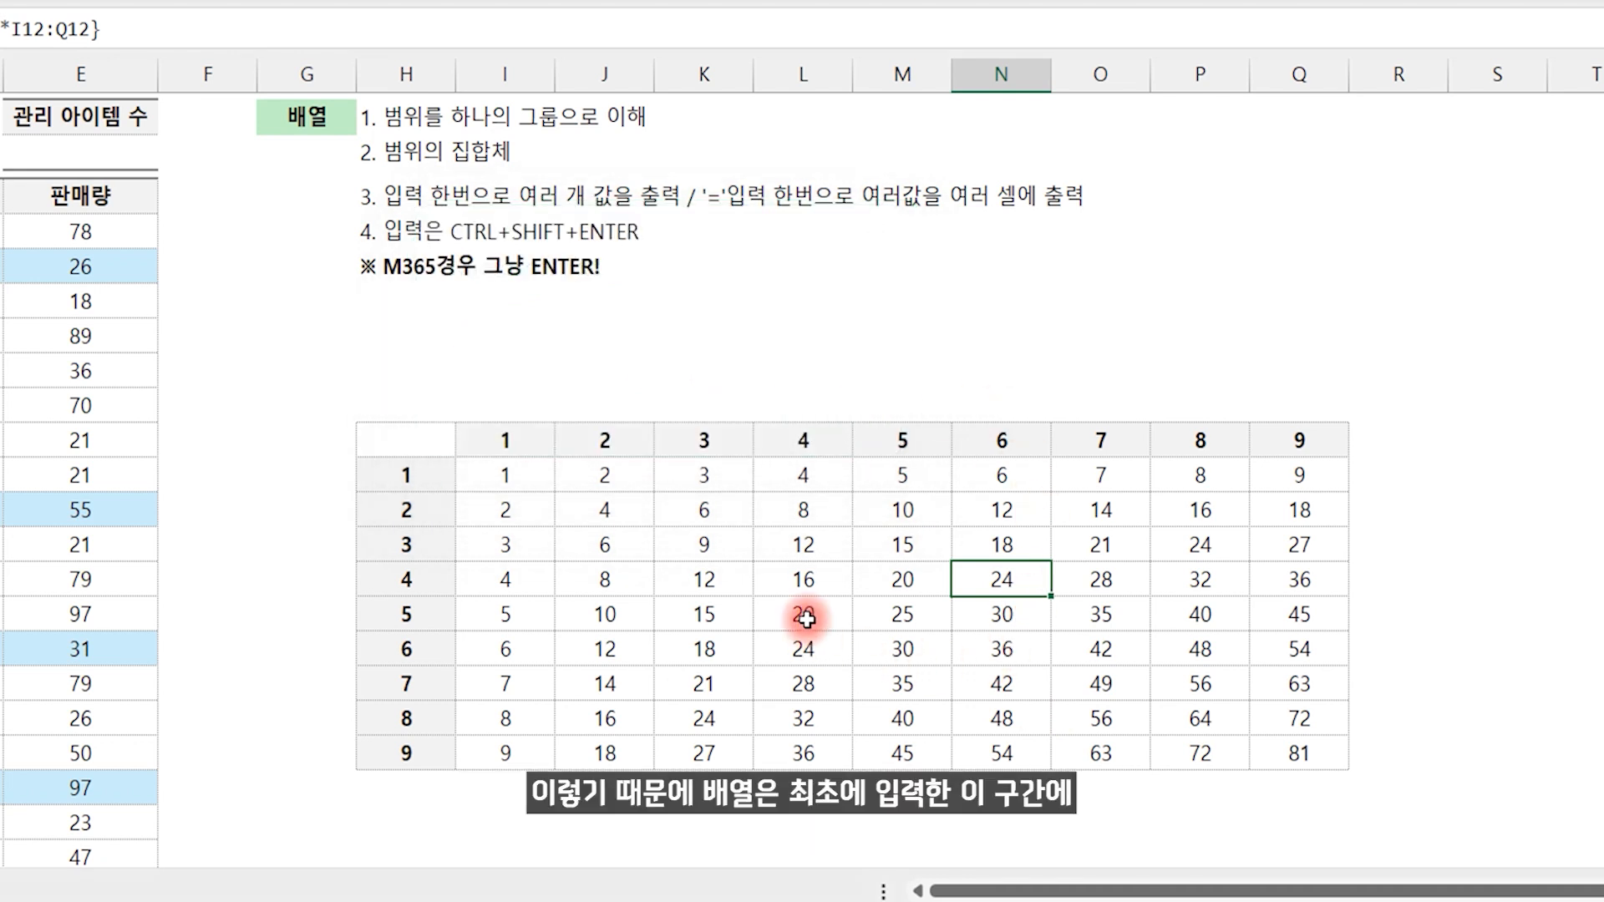
Delete the entire array in the multiplication grid, range I13:Q21
{"action": "left_click", "coordinate": [522, 483]}
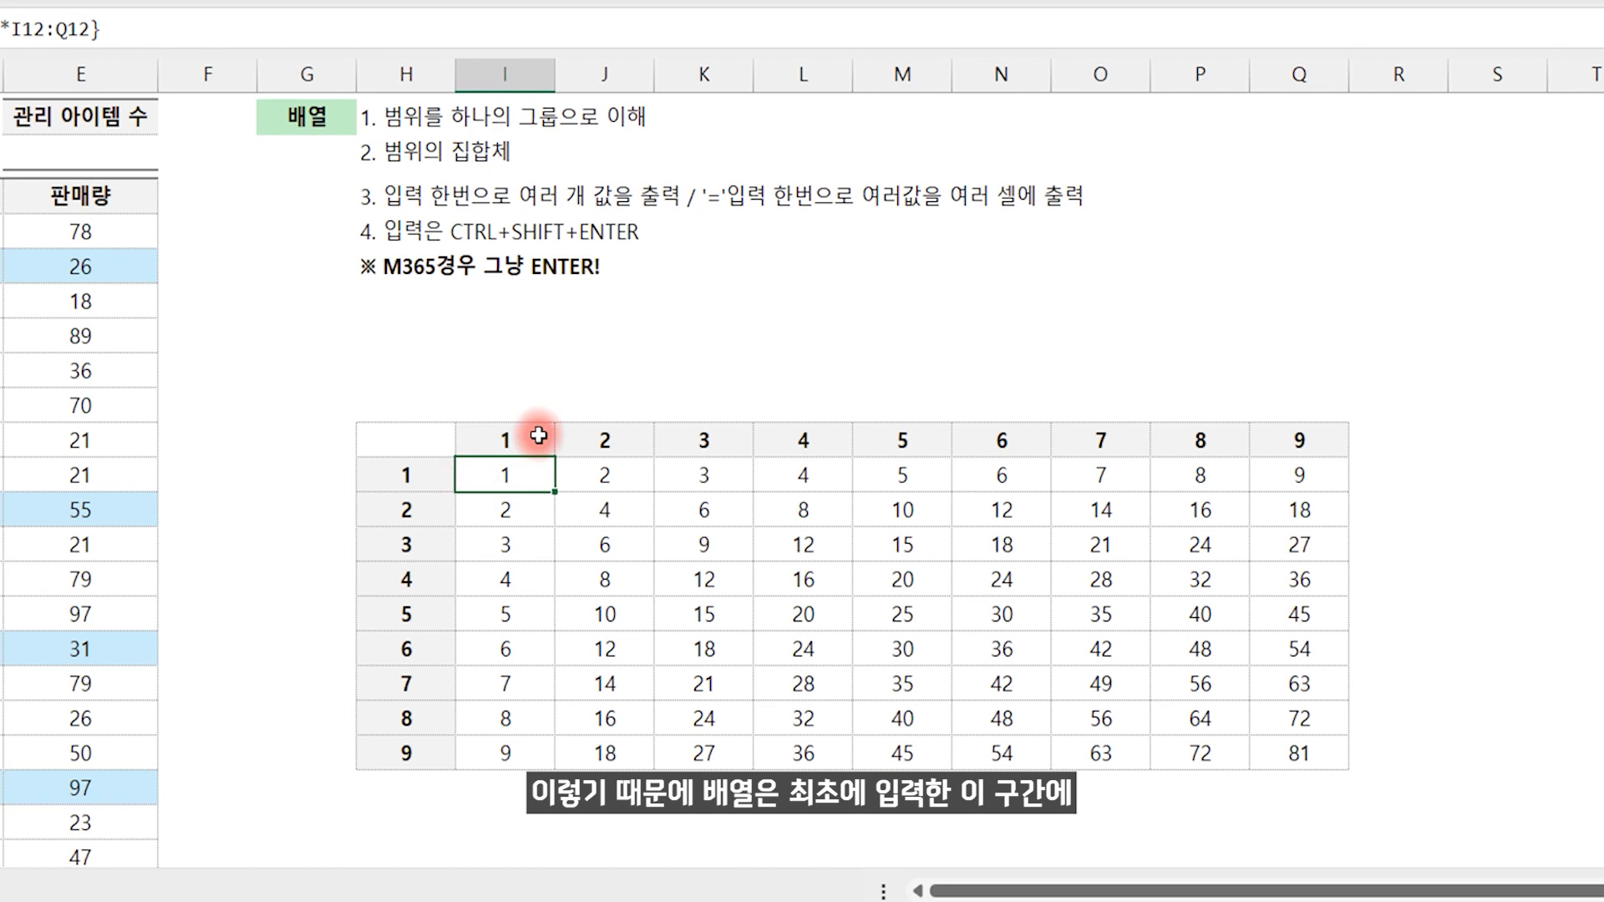
{"action": "left_click_drag", "start_coordinate": [502, 478], "coordinate": [1292, 749]}
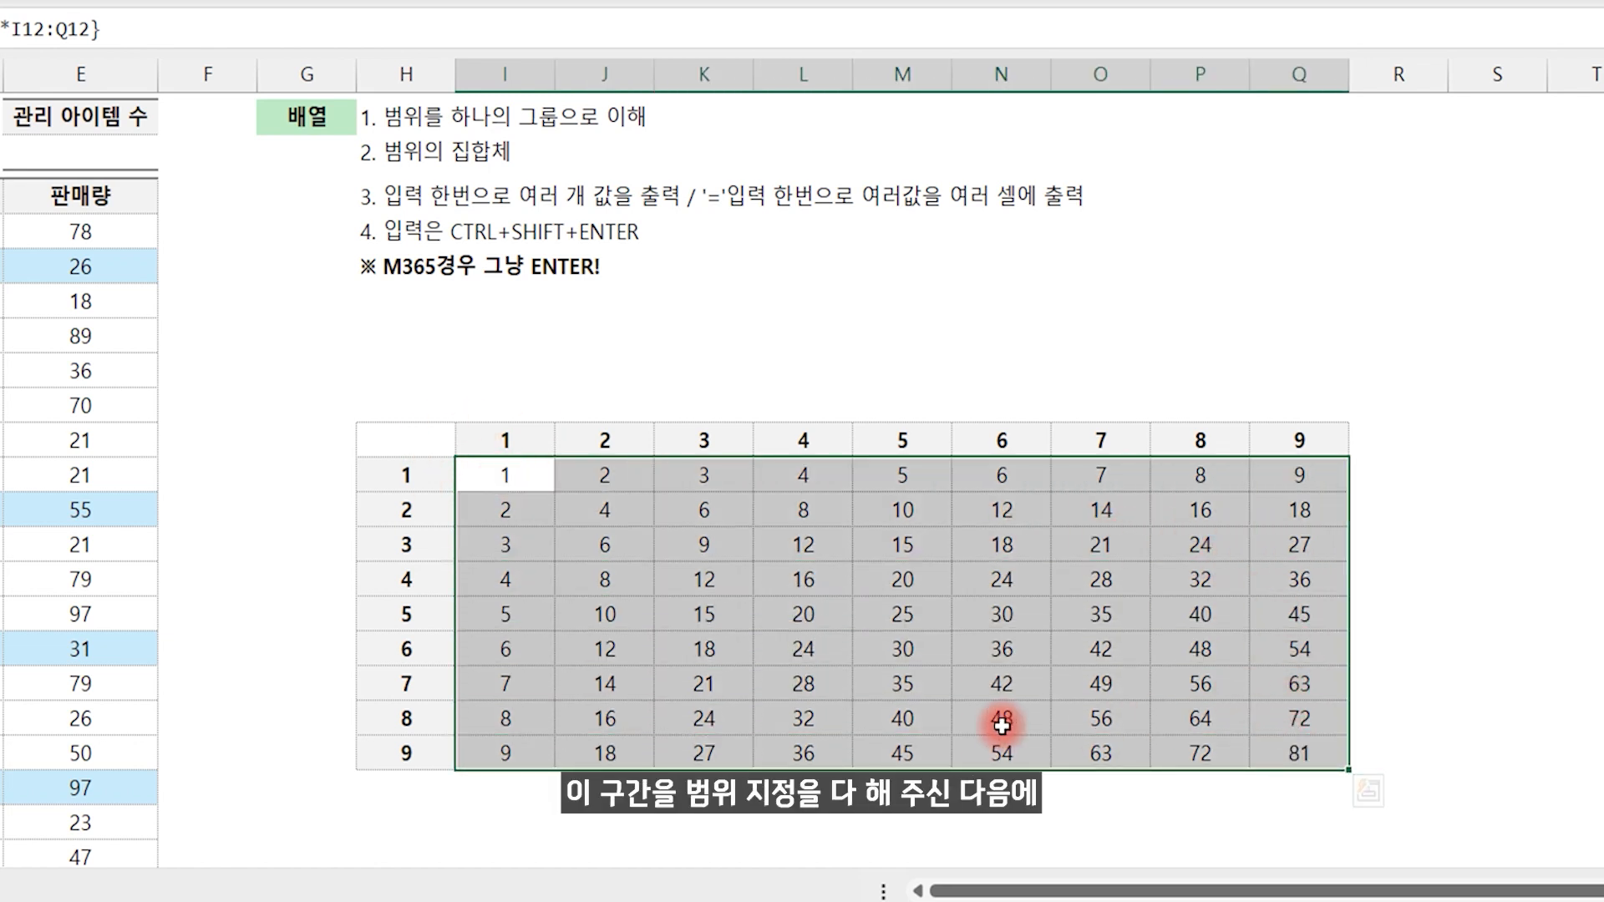
{"action": "key", "text": "Delete"}
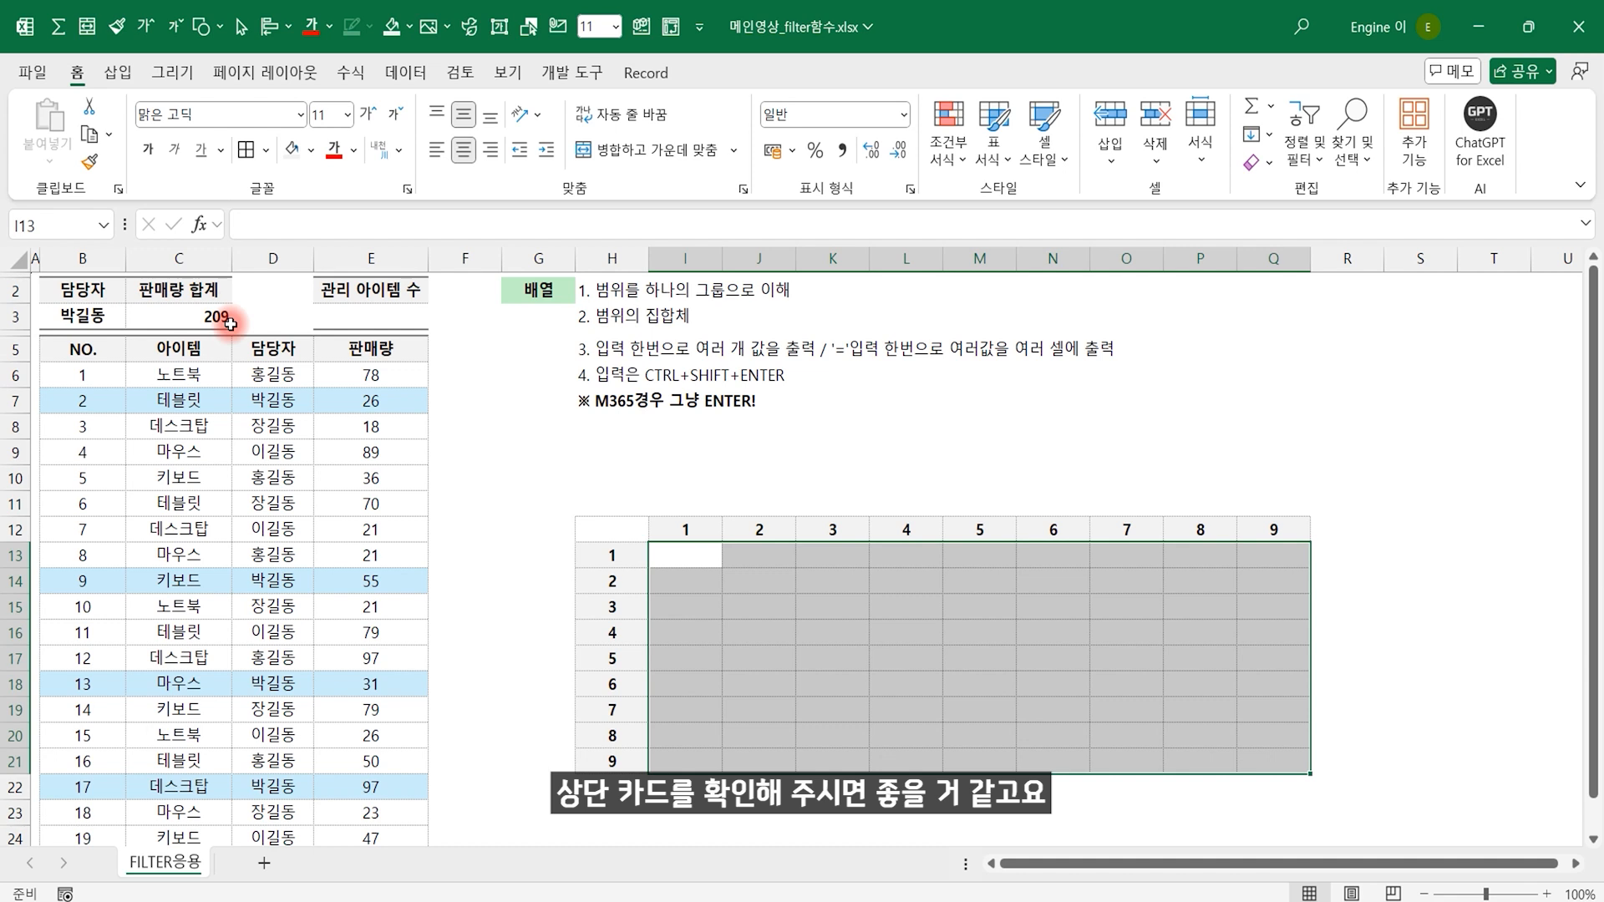
Enter the array formula =sum((B3=D6:D24)) in E3 to count the items managed by the person in B3
{"action": "left_click", "coordinate": [359, 315]}
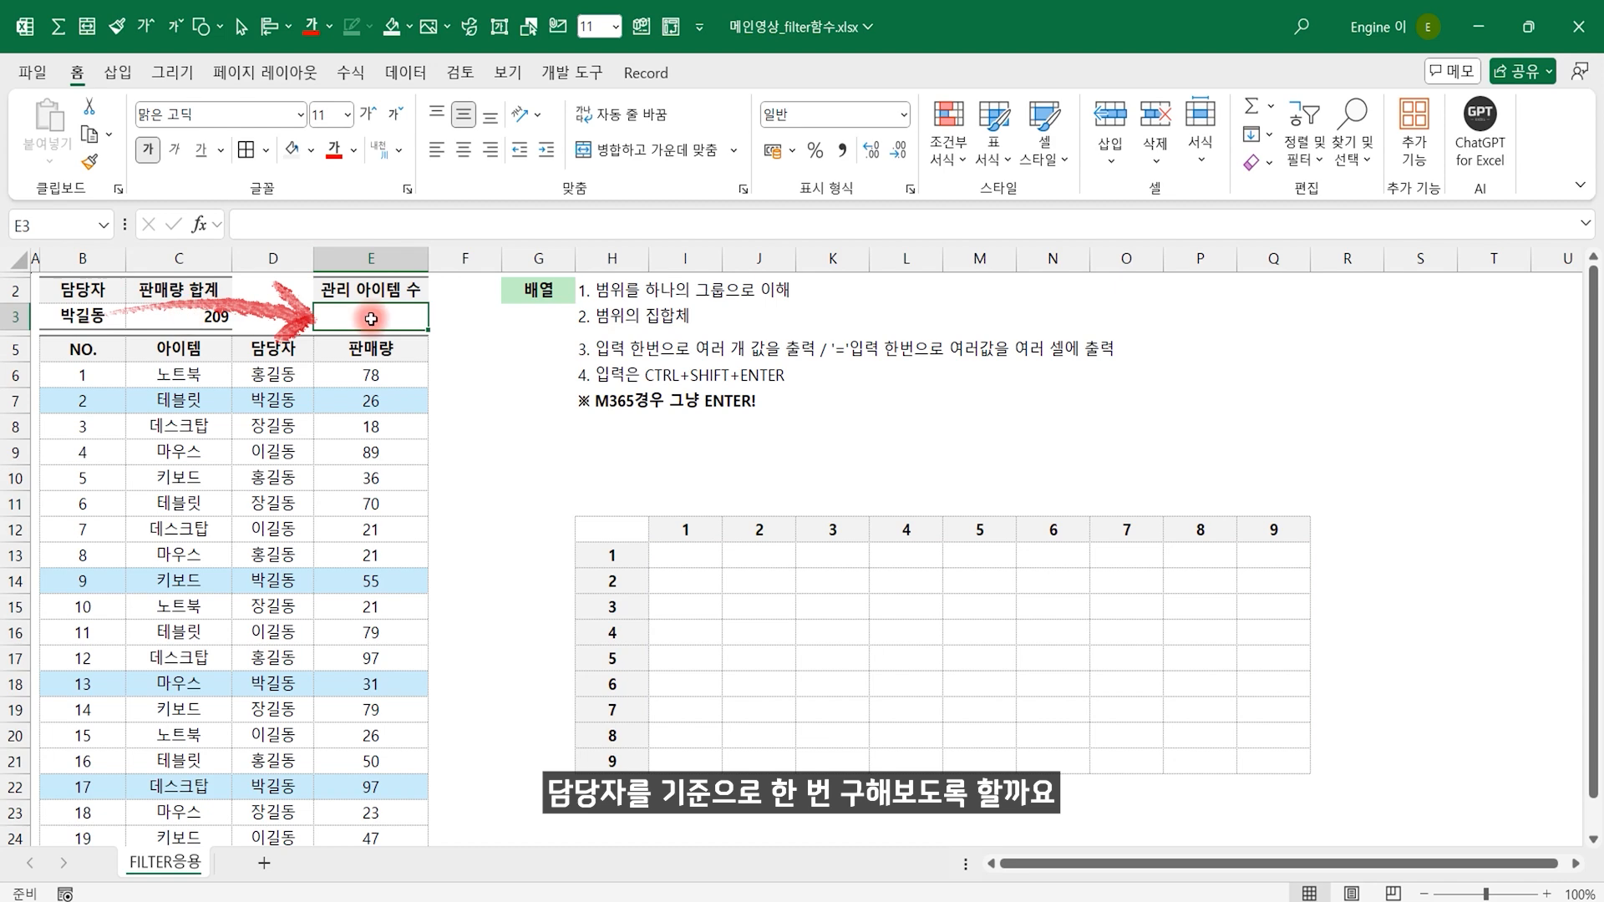
{"action": "type", "text": "=sum"}
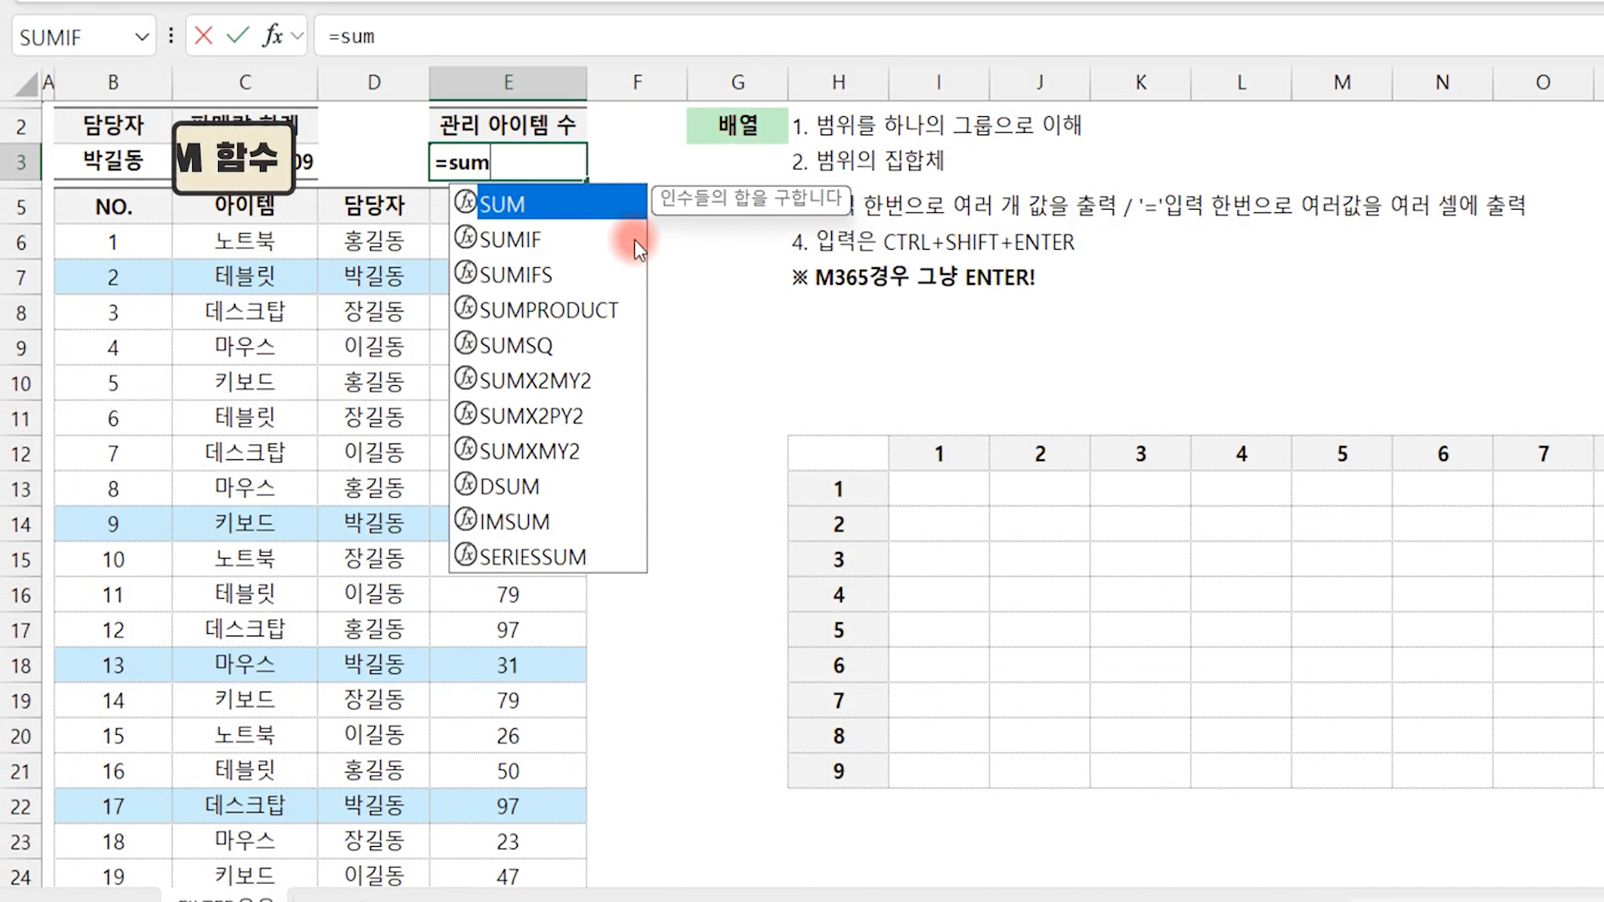
{"action": "type", "text": "(--"}
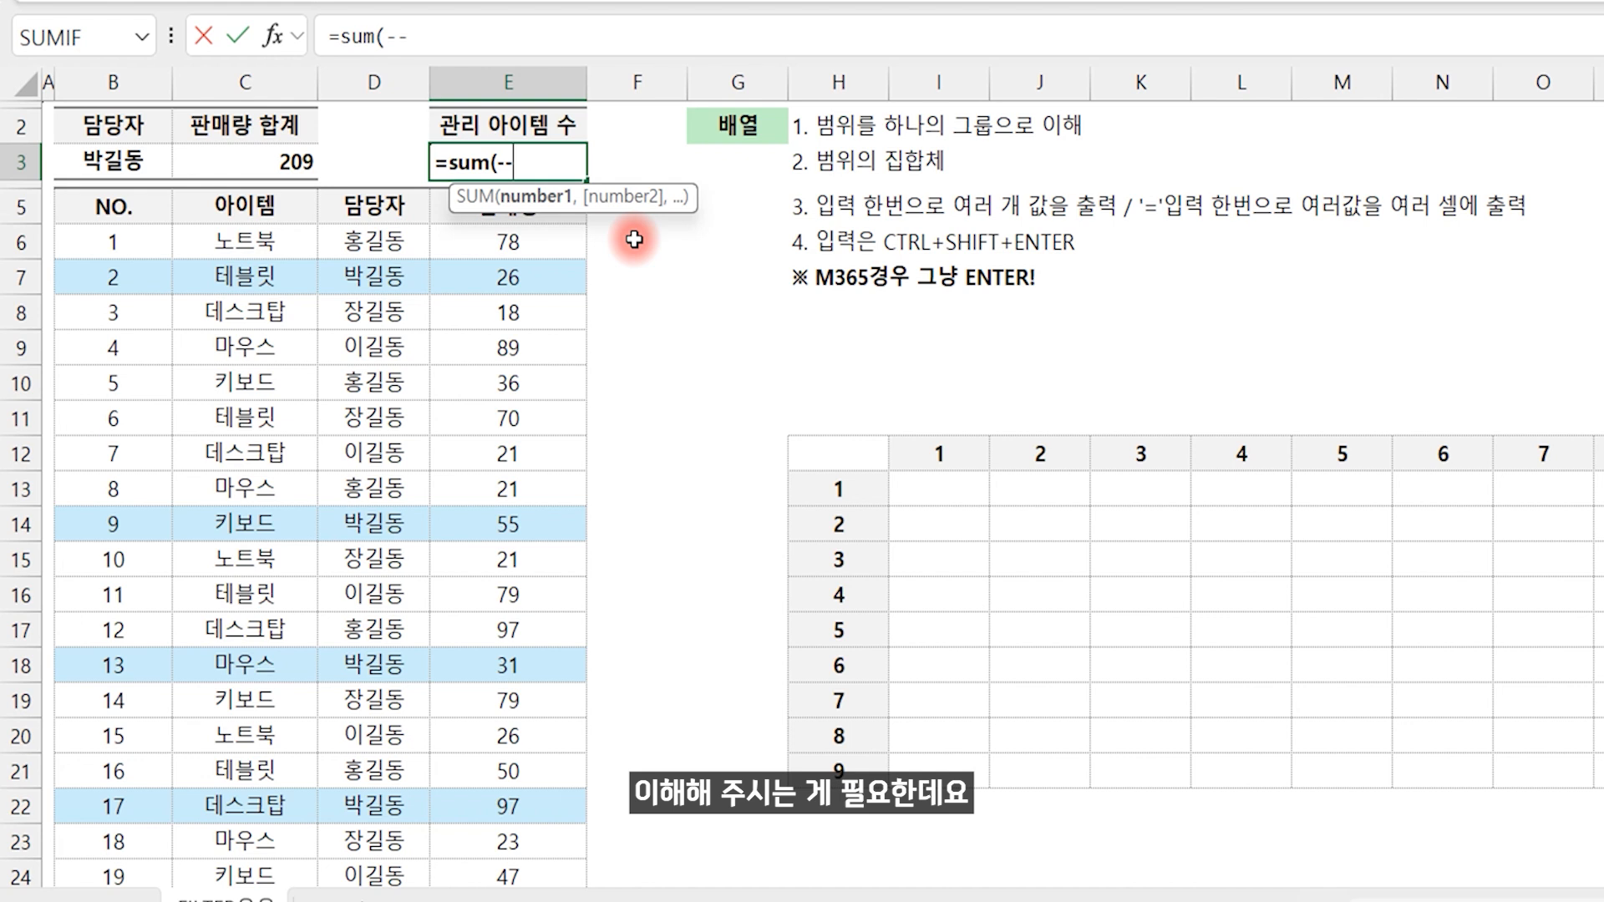
{"action": "key", "text": "BackSpace"}
{"action": "key", "text": "BackSpace"}
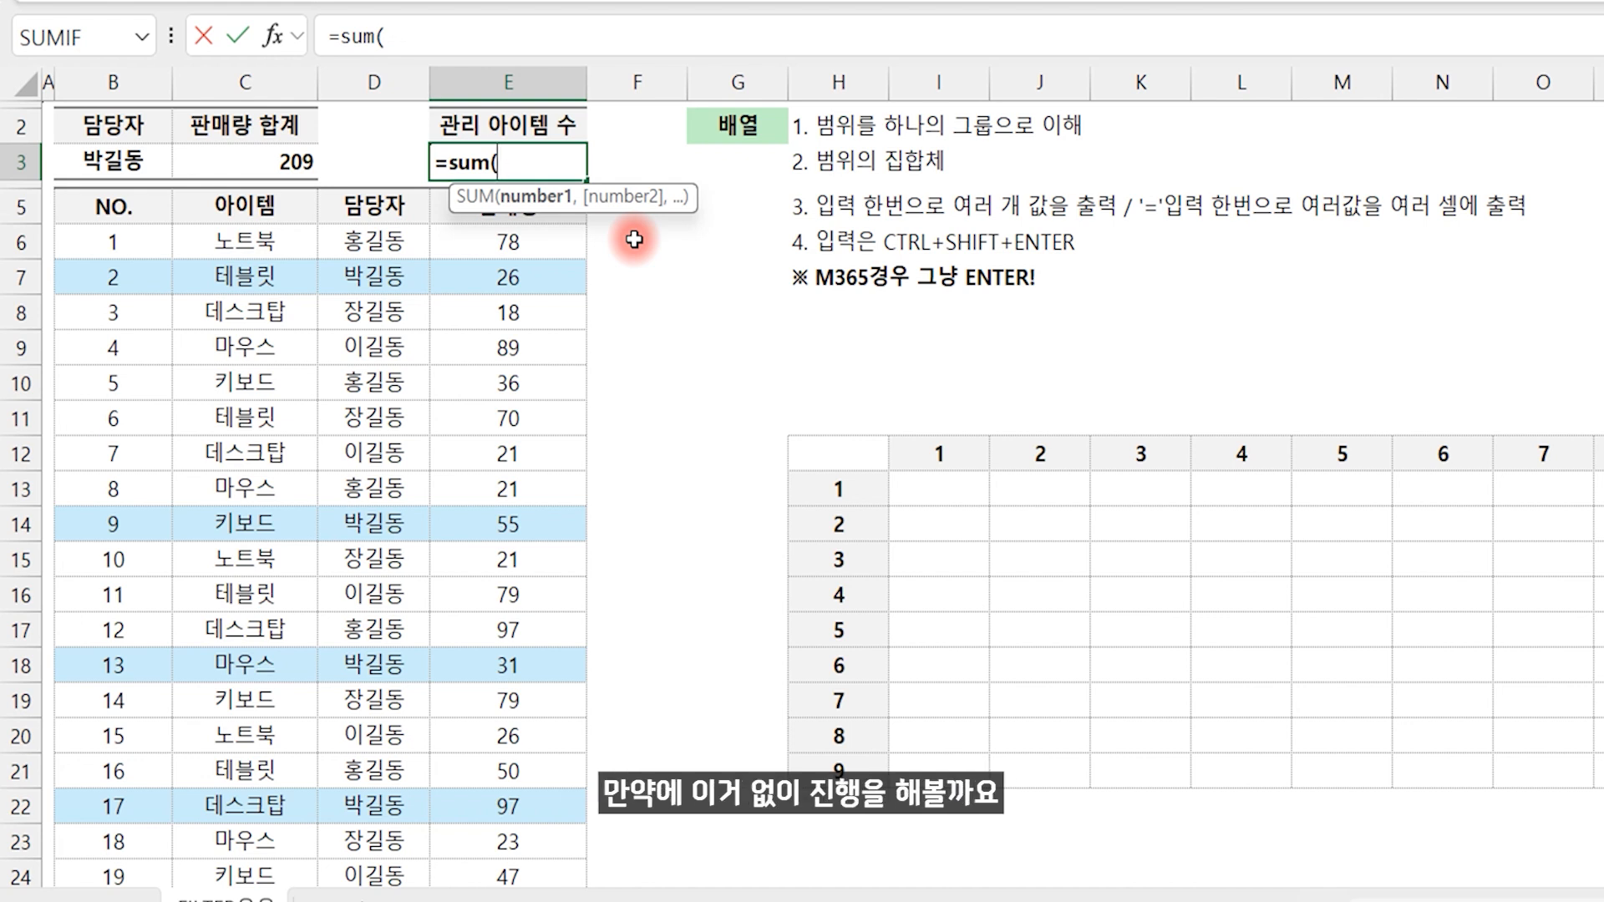
{"action": "type", "text": "("}
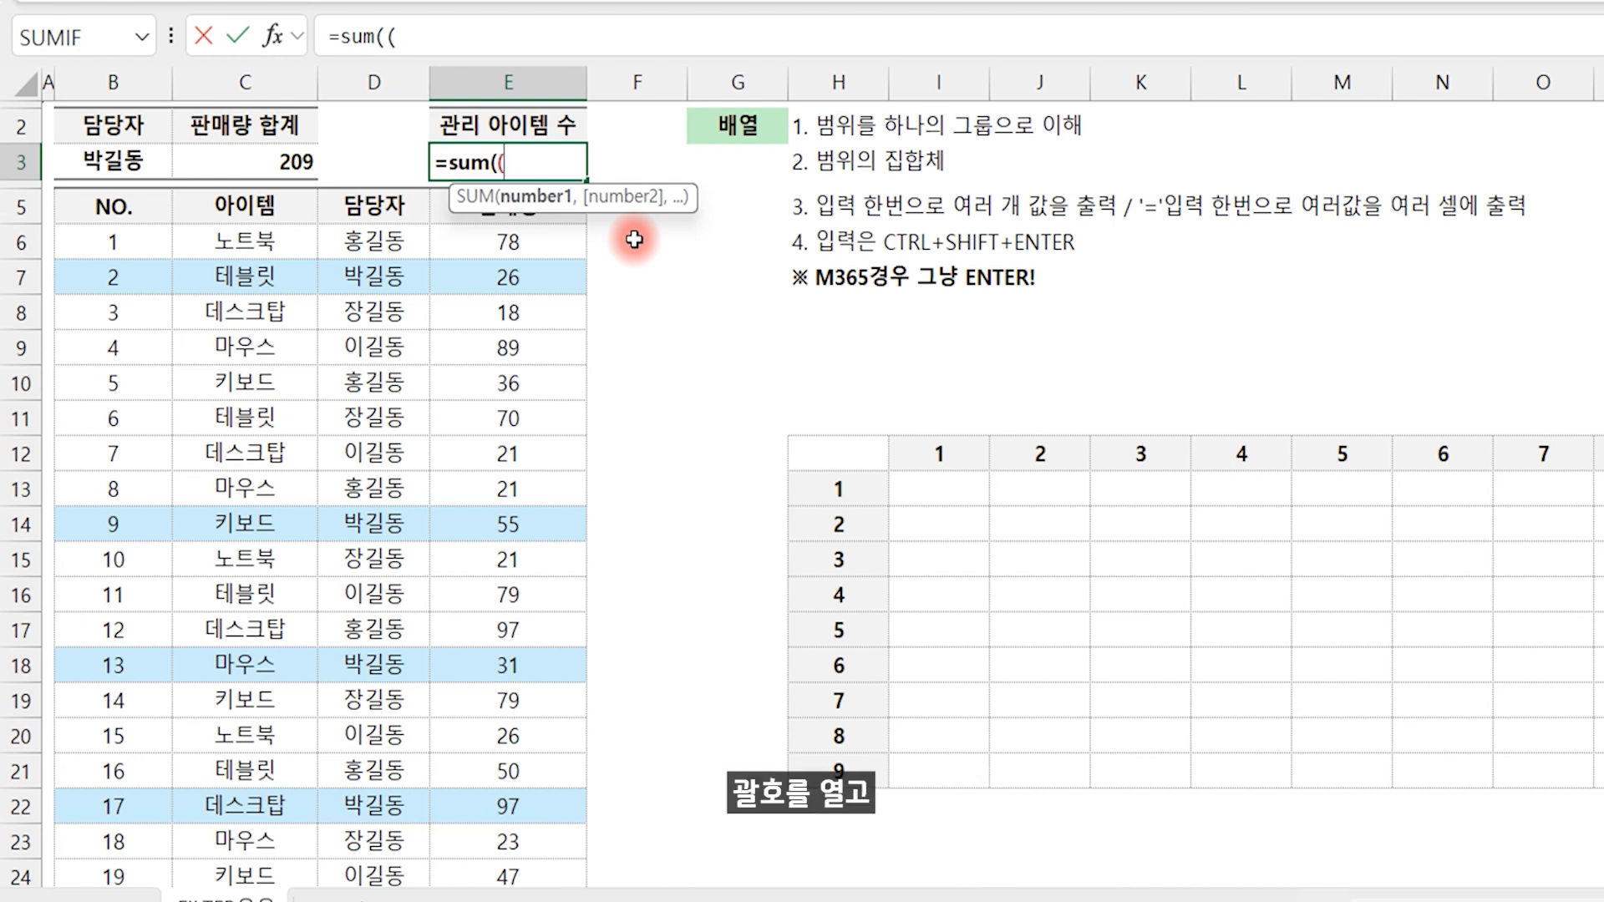
{"action": "left_click", "coordinate": [112, 161]}
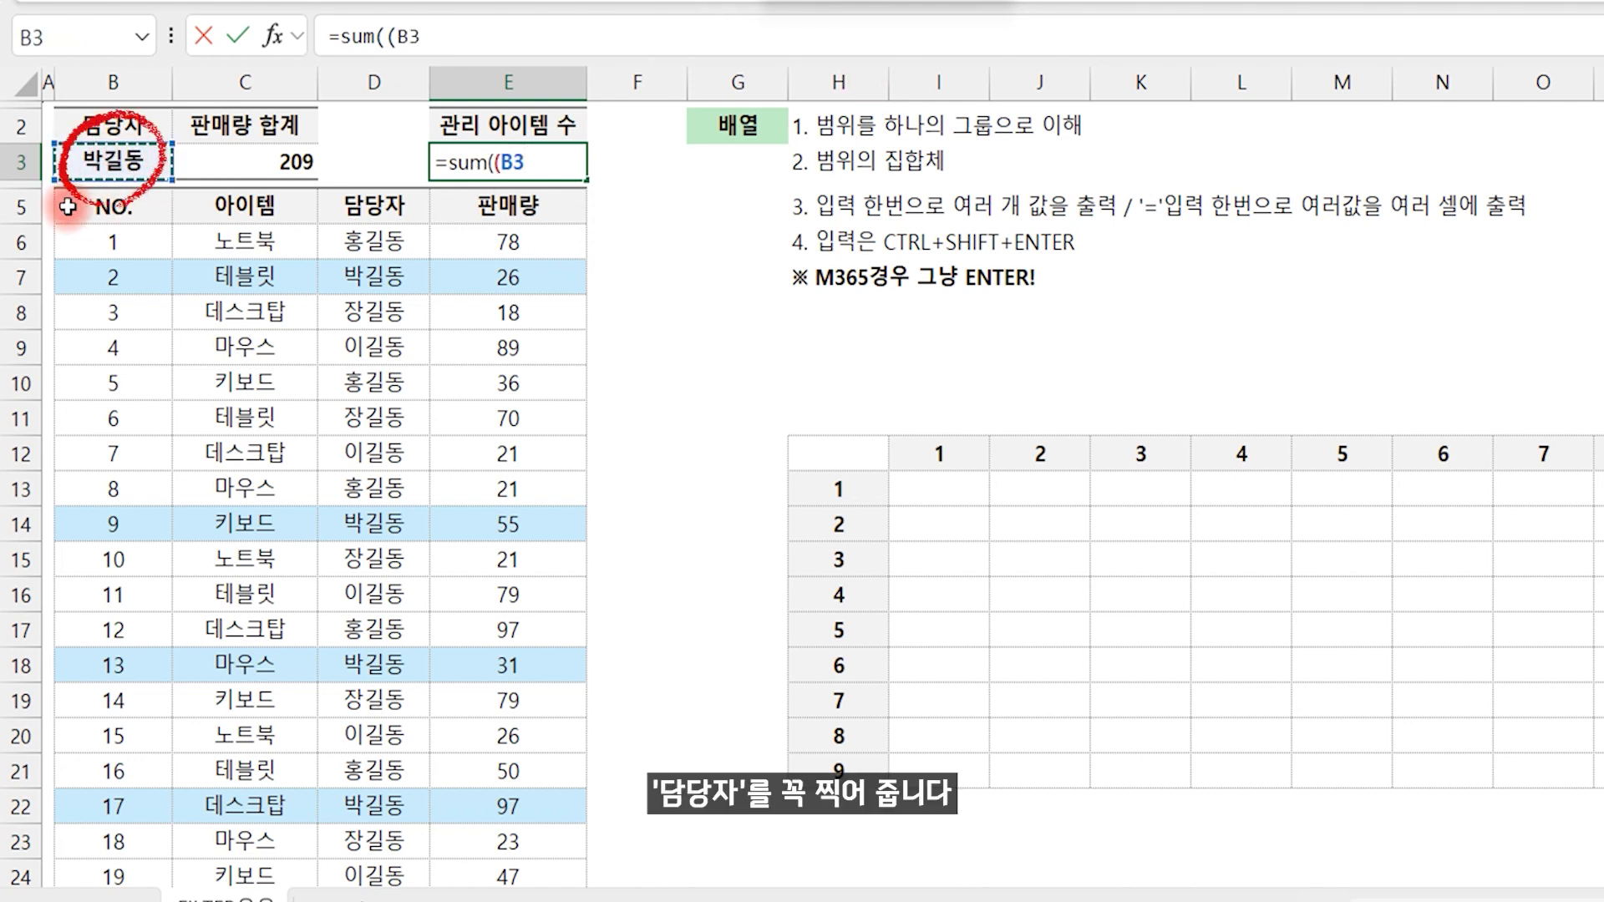
{"action": "type", "text": "="}
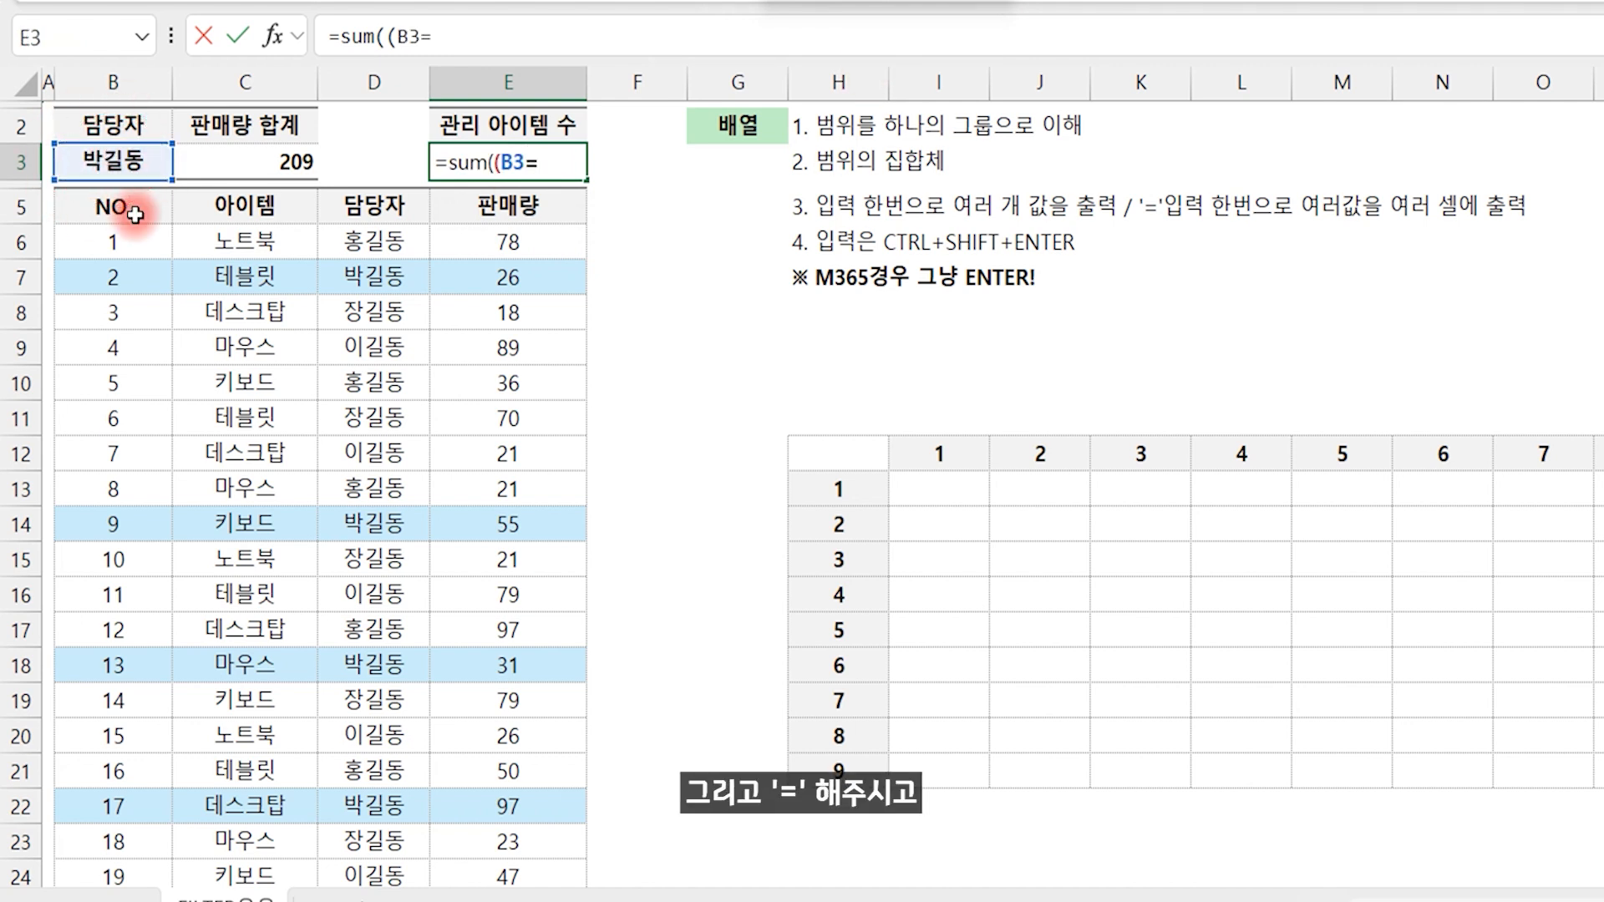
{"action": "left_click_drag", "start_coordinate": [392, 239], "coordinate": [380, 843]}
{"action": "scroll", "coordinate": [423, 705], "scroll_direction": "up", "scroll_amount": 1}
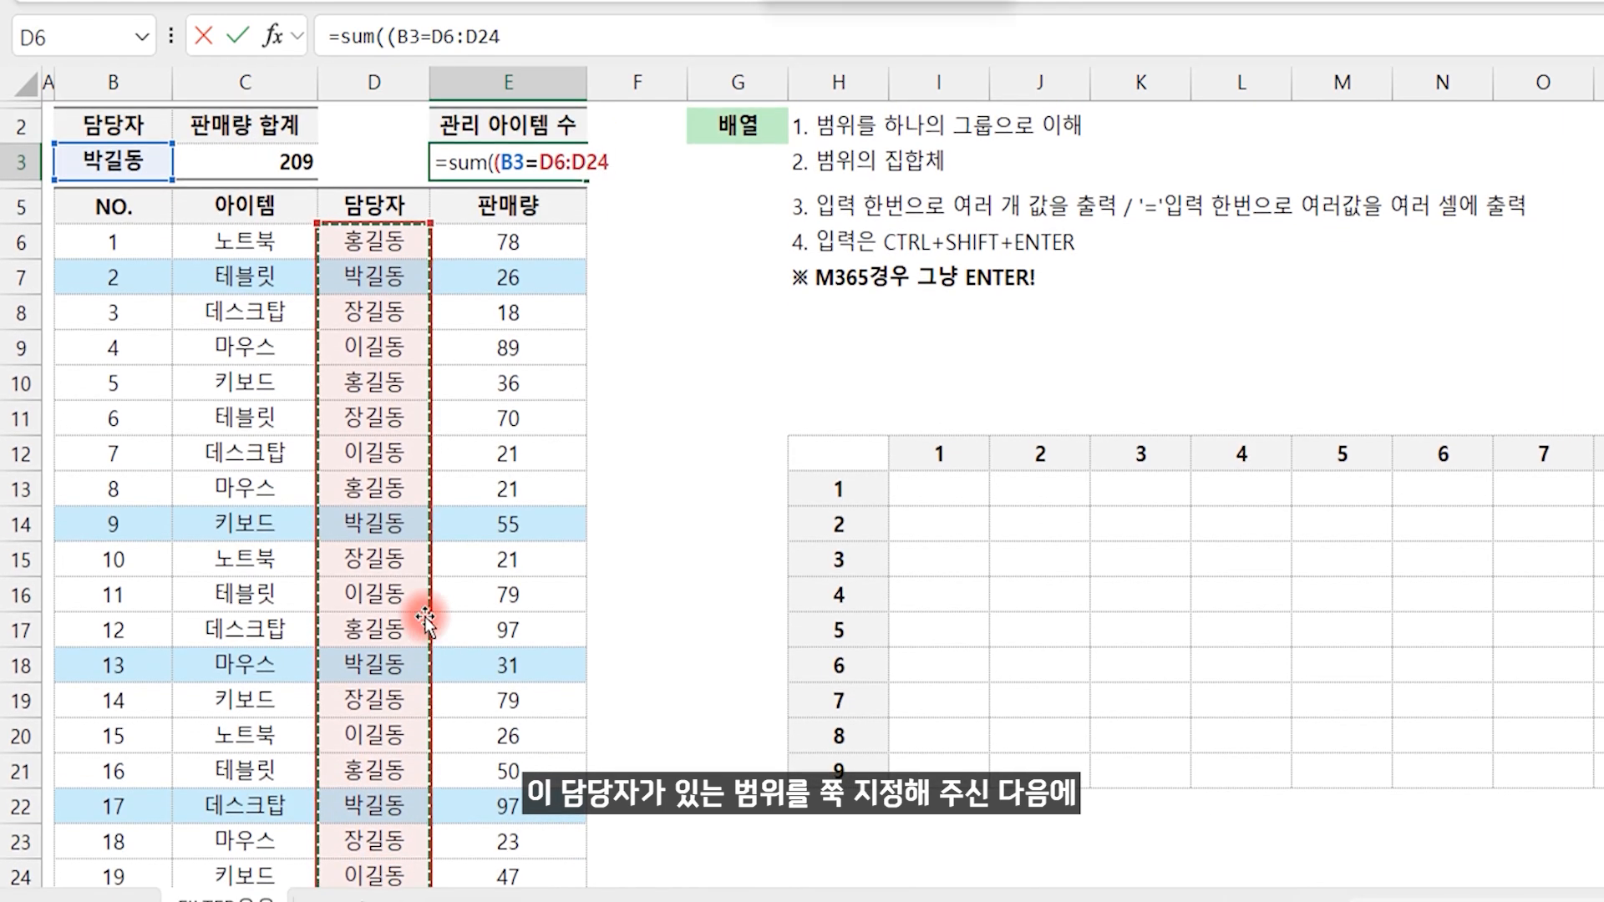
{"action": "type", "text": "))"}
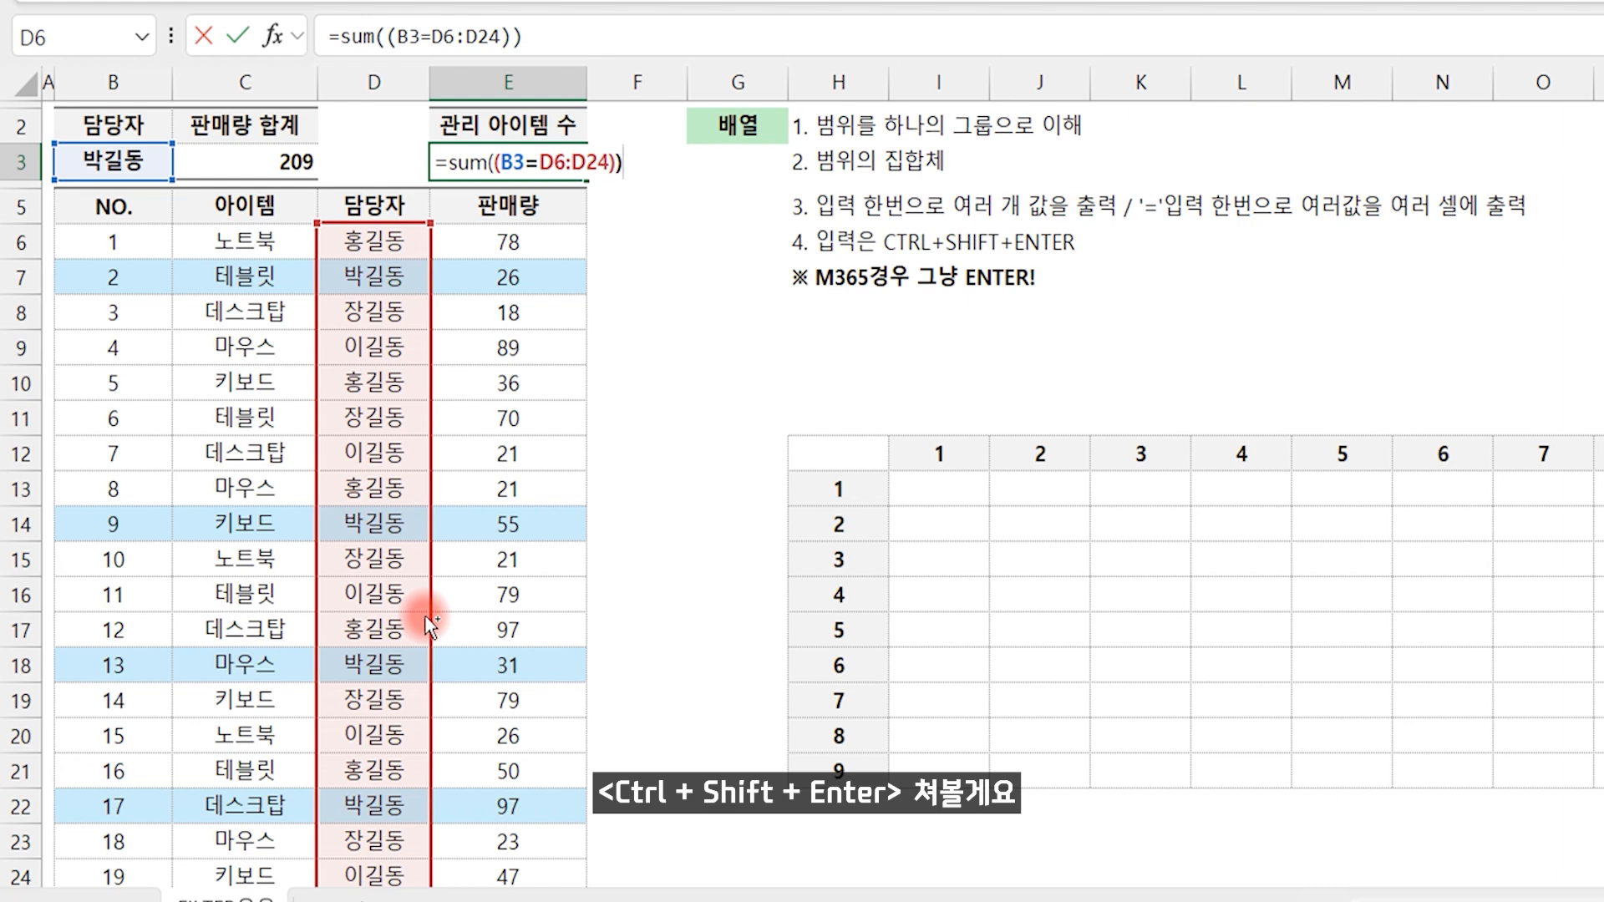
{"action": "key", "text": "ctrl+shift+Return"}
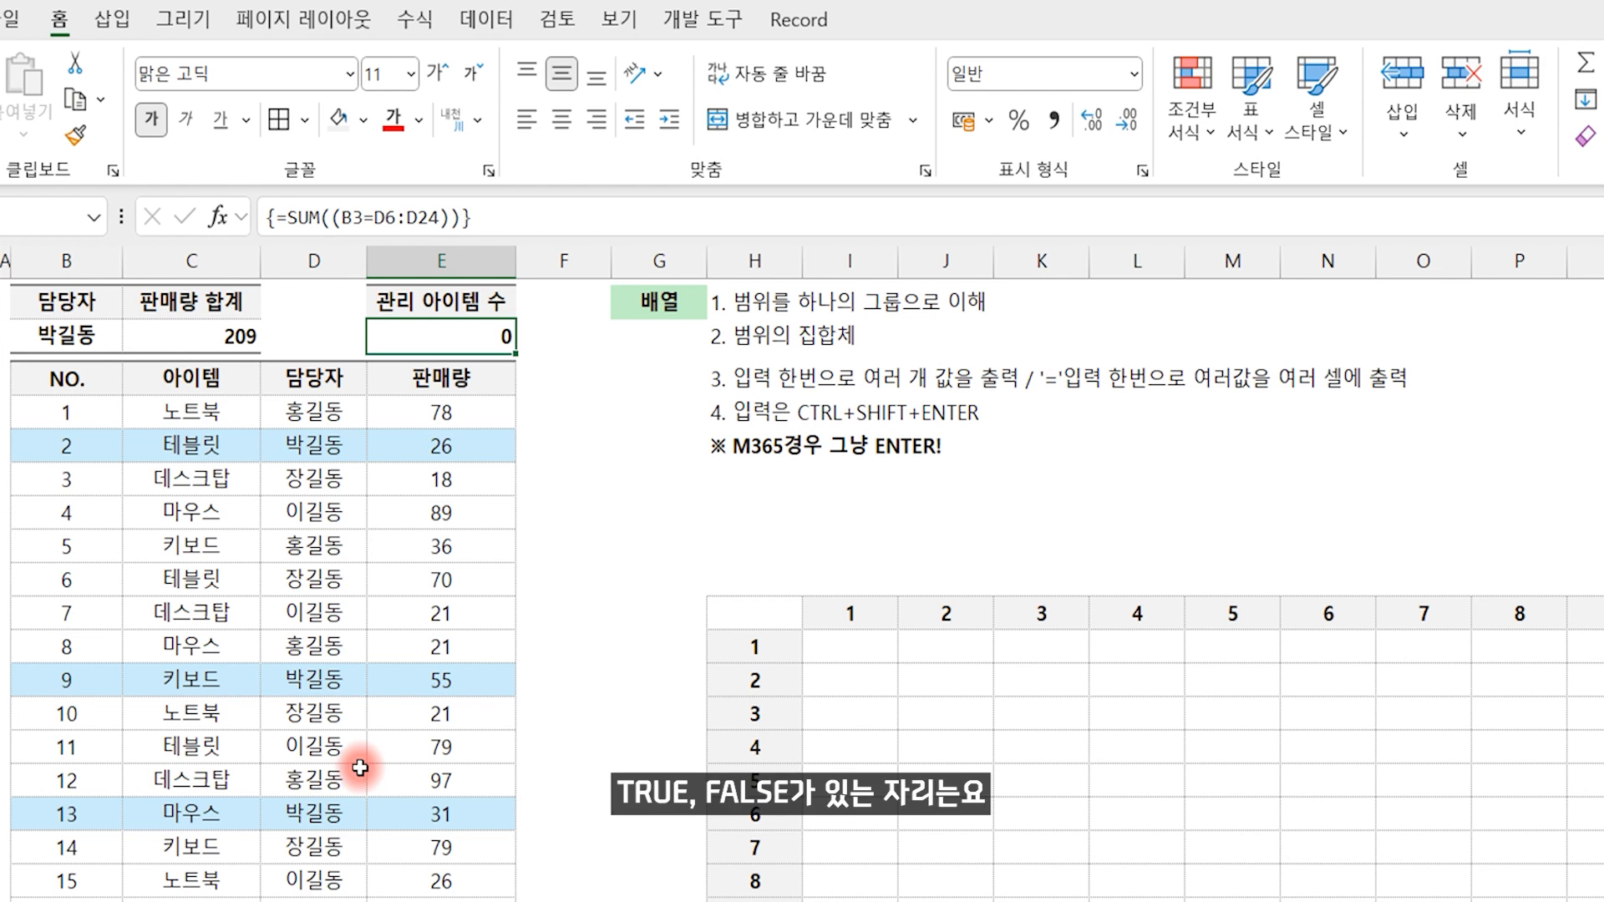
Evaluate the B3=D6:D24 part inside the E3 formula to inspect its array, and restore the references
{"action": "left_click_drag", "start_coordinate": [337, 217], "coordinate": [435, 216]}
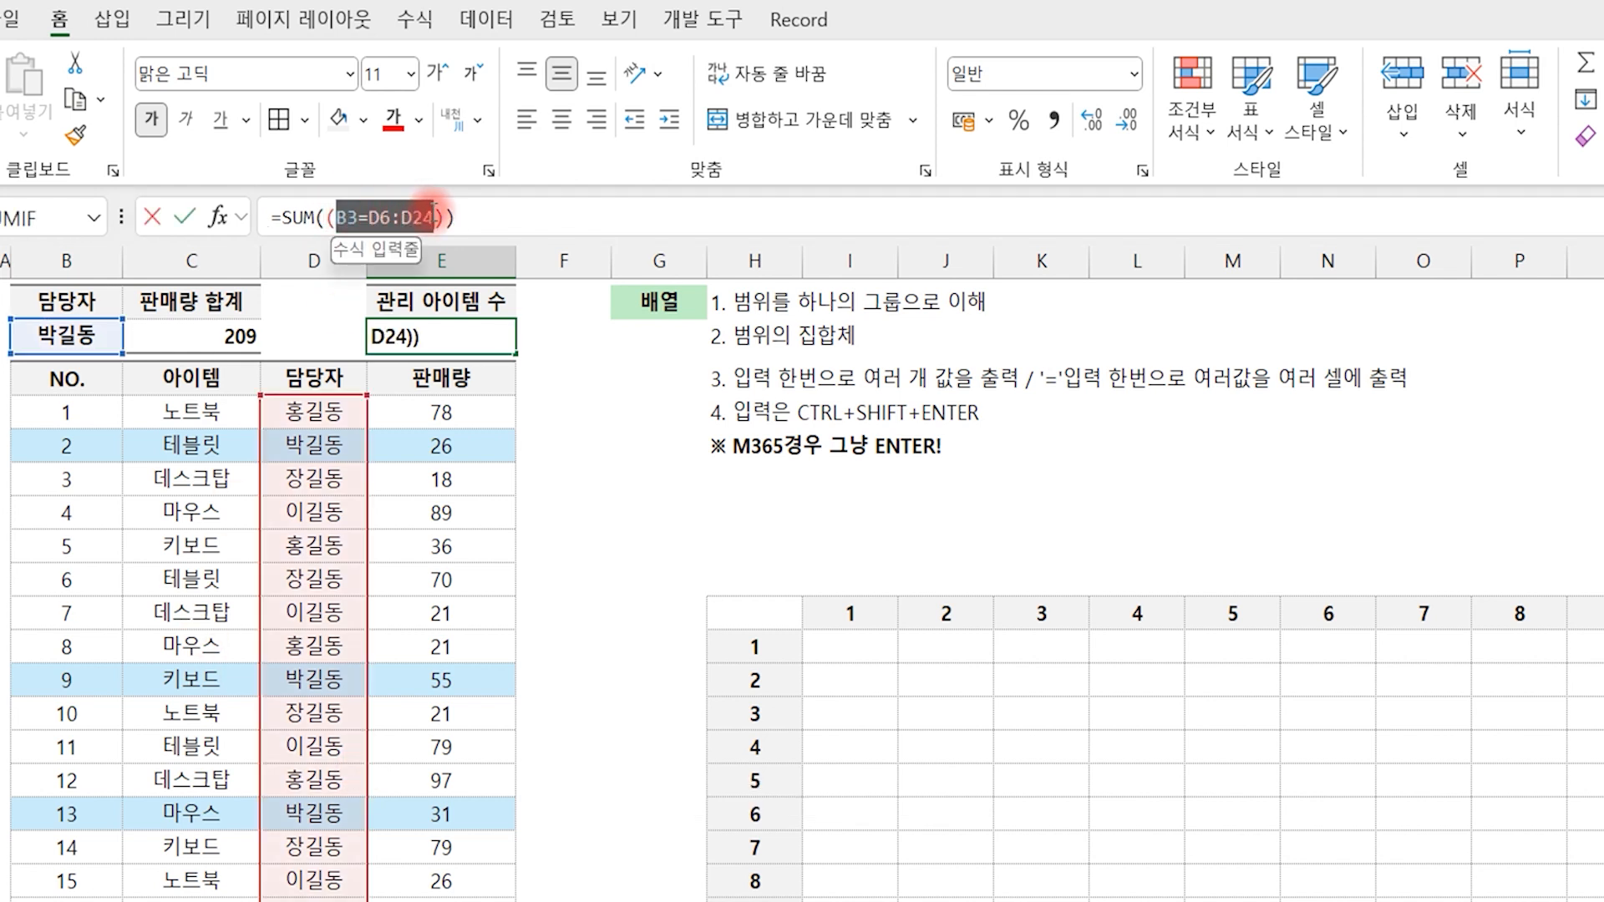
{"action": "key", "text": "F9"}
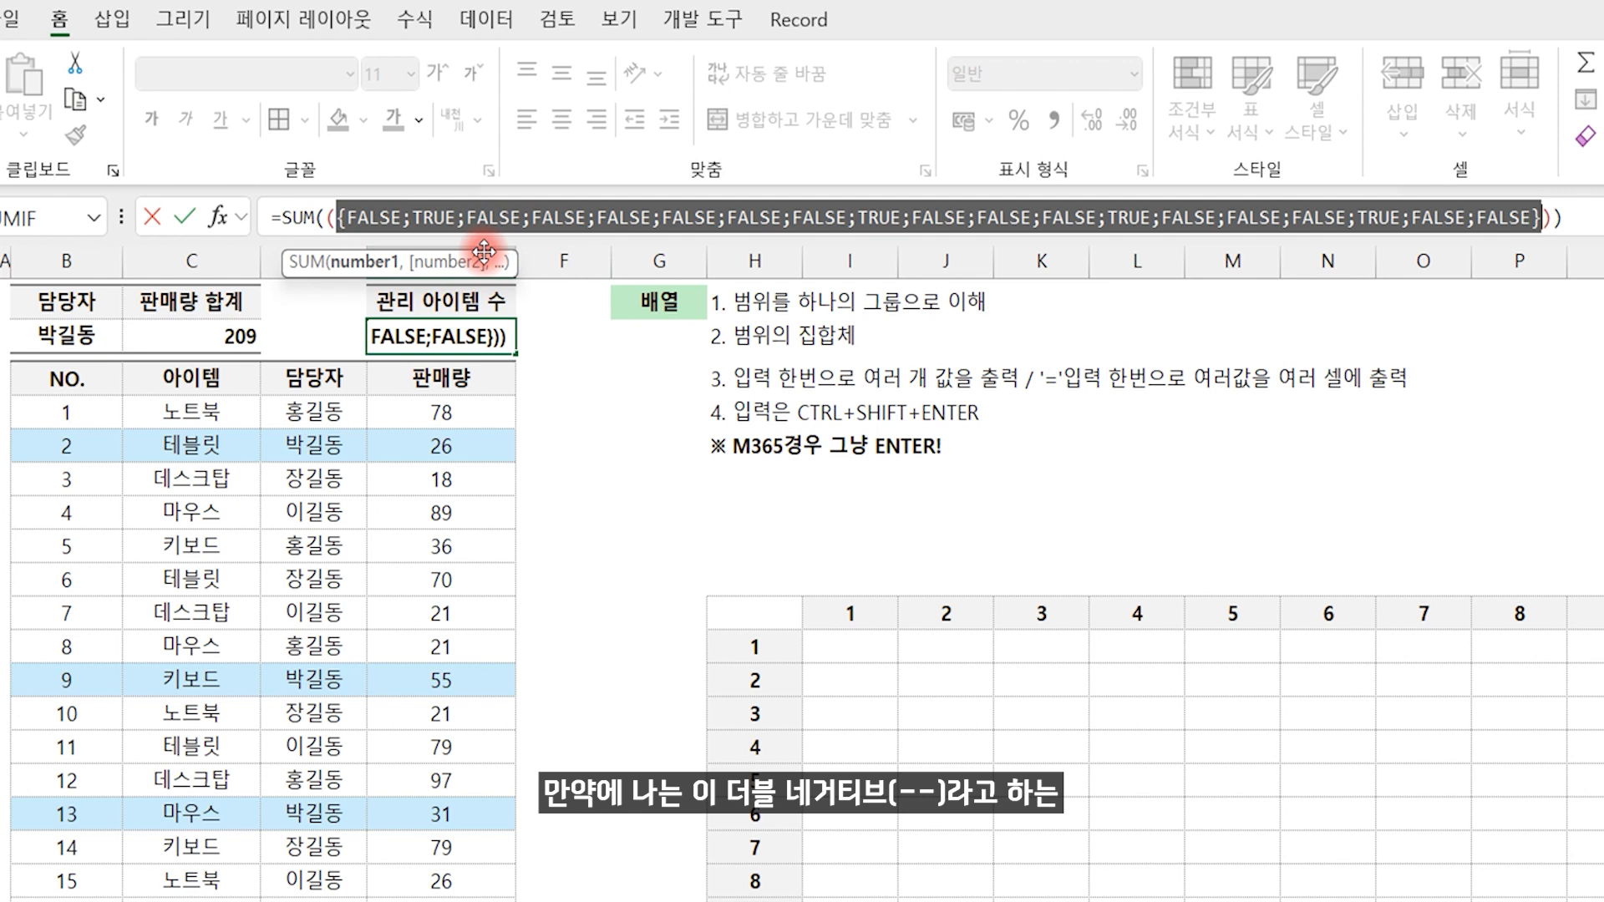
{"action": "key", "text": "ctrl+z"}
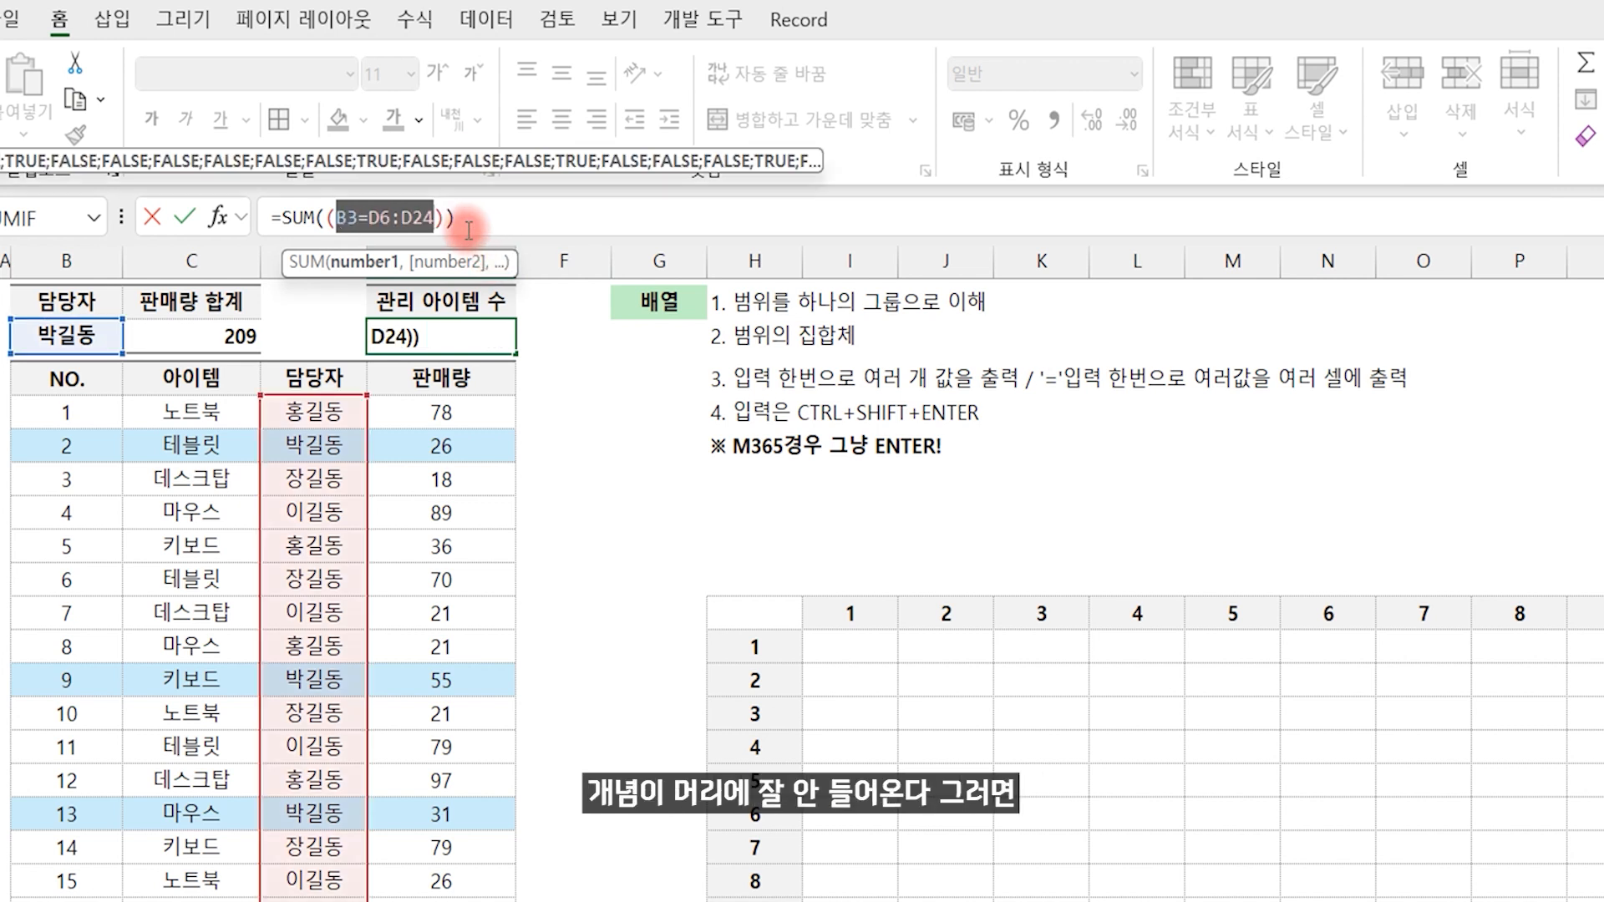
Multiply the comparison in the E3 formula by 1, entering it as the array formula =SUM((B3=D6:D24)*1)
{"action": "left_click", "coordinate": [449, 219]}
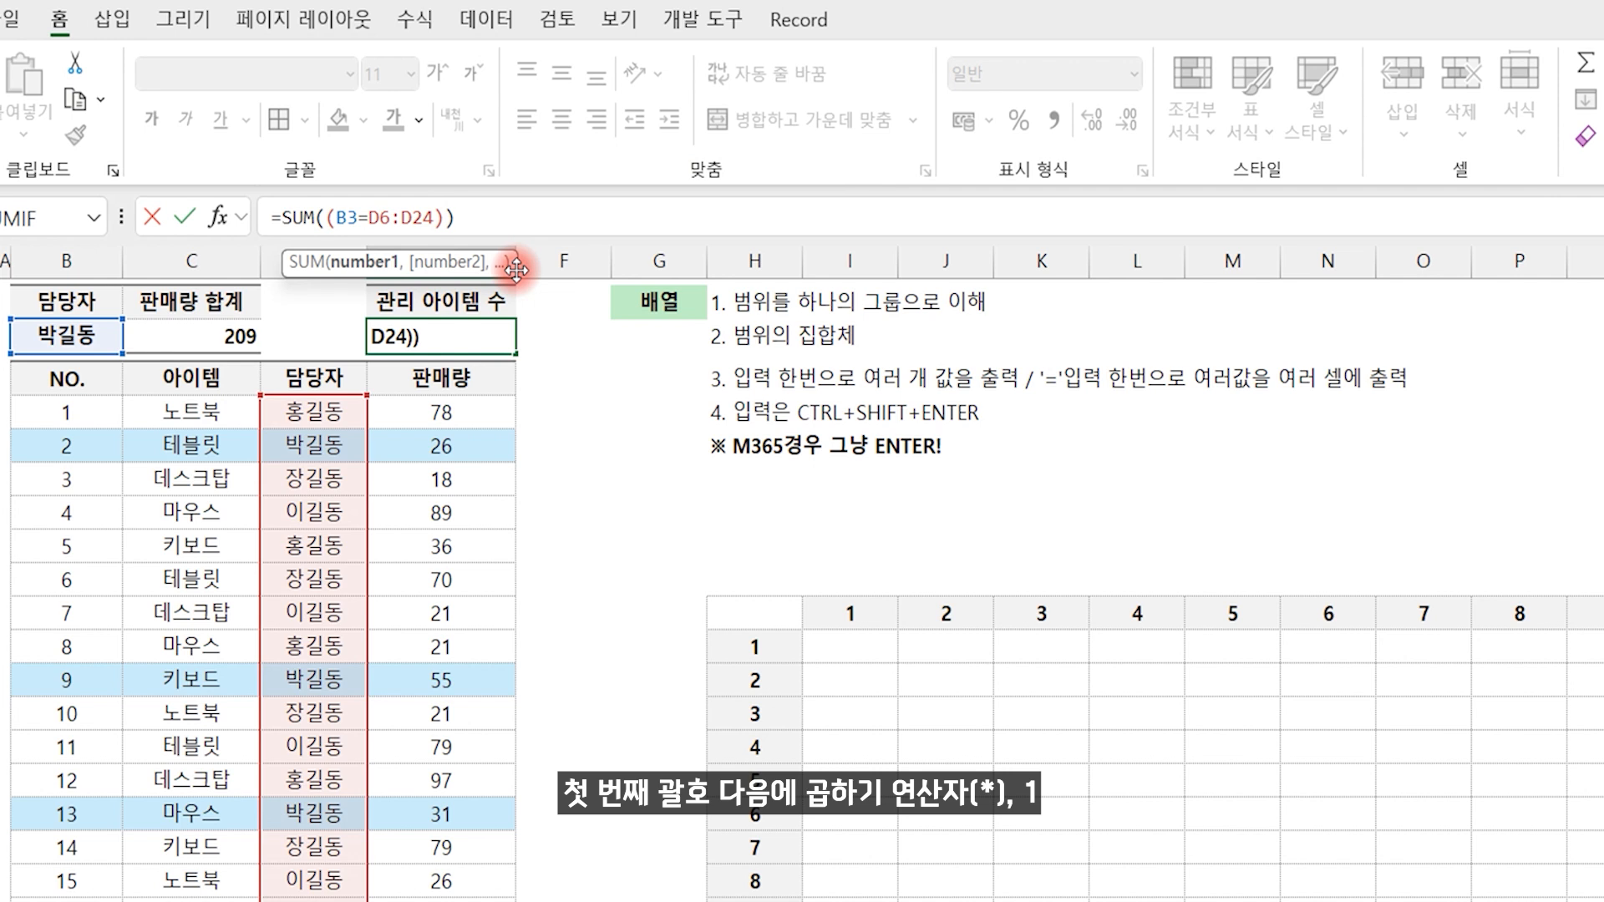
{"action": "type", "text": "*1"}
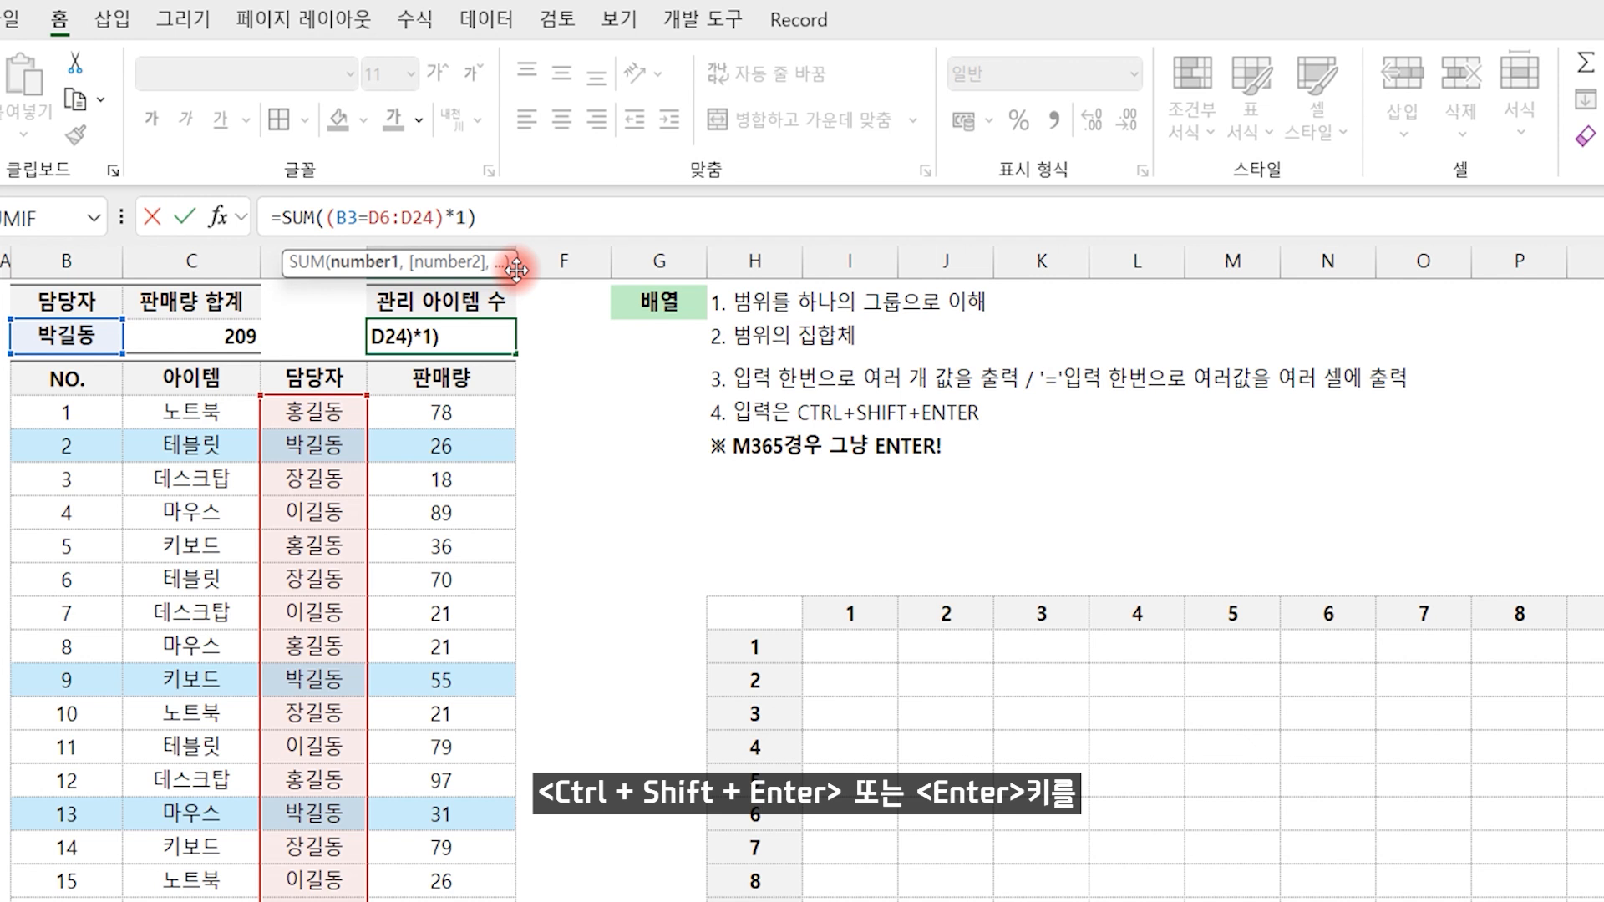
{"action": "key", "text": "ctrl+shift+Return"}
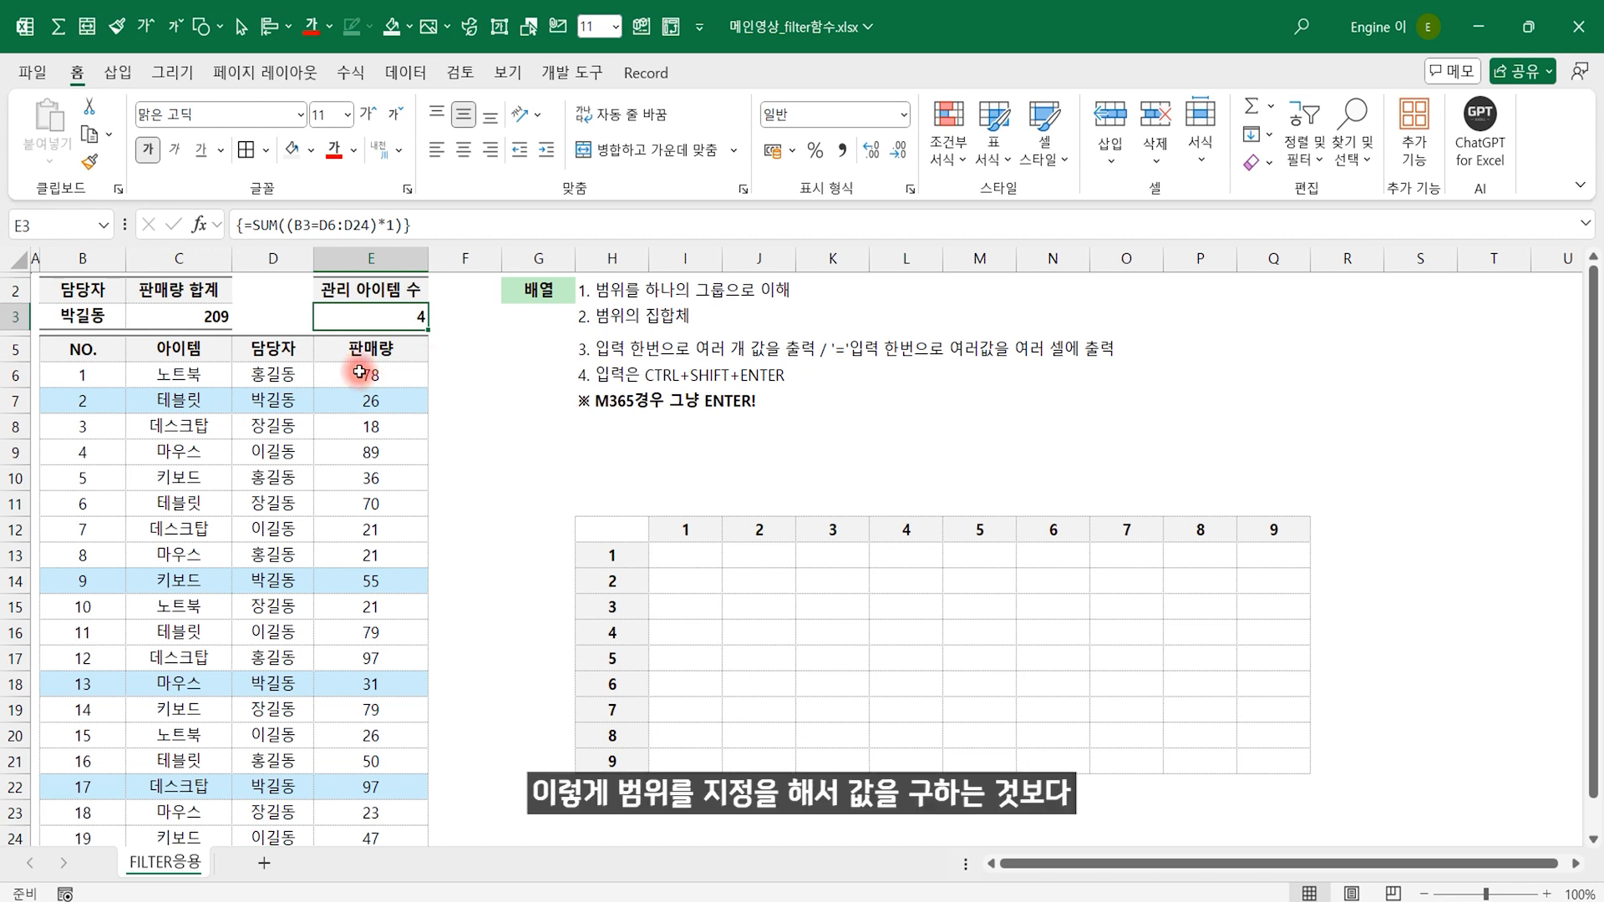
{"action": "left_click_drag", "start_coordinate": [371, 374], "coordinate": [371, 761]}
{"action": "left_click", "coordinate": [351, 477]}
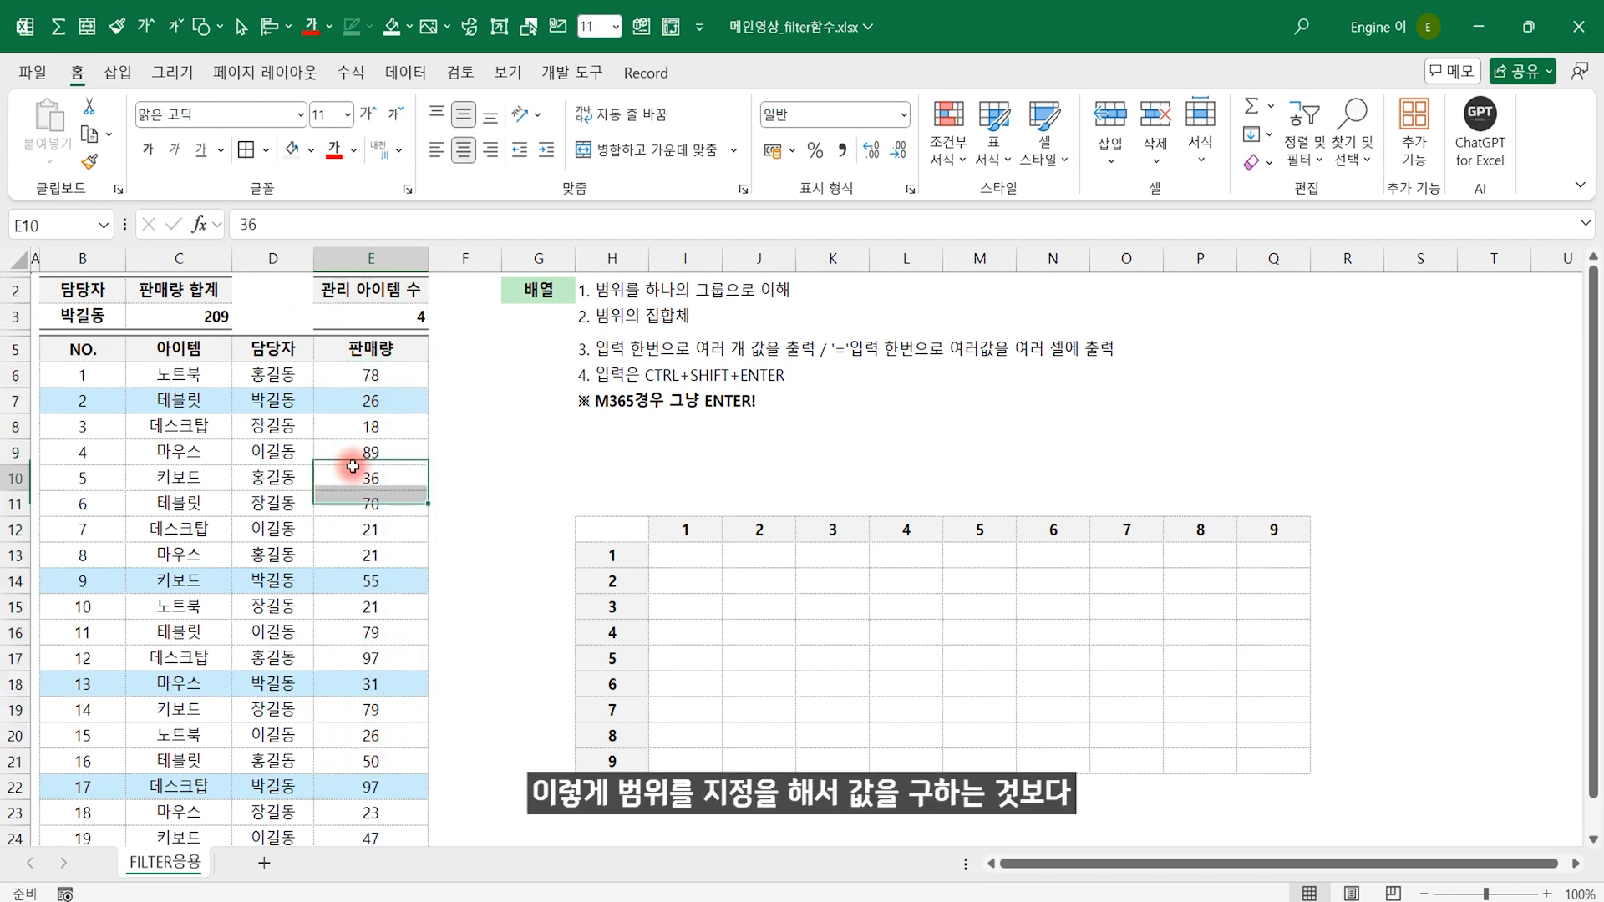
{"action": "left_click", "coordinate": [480, 372]}
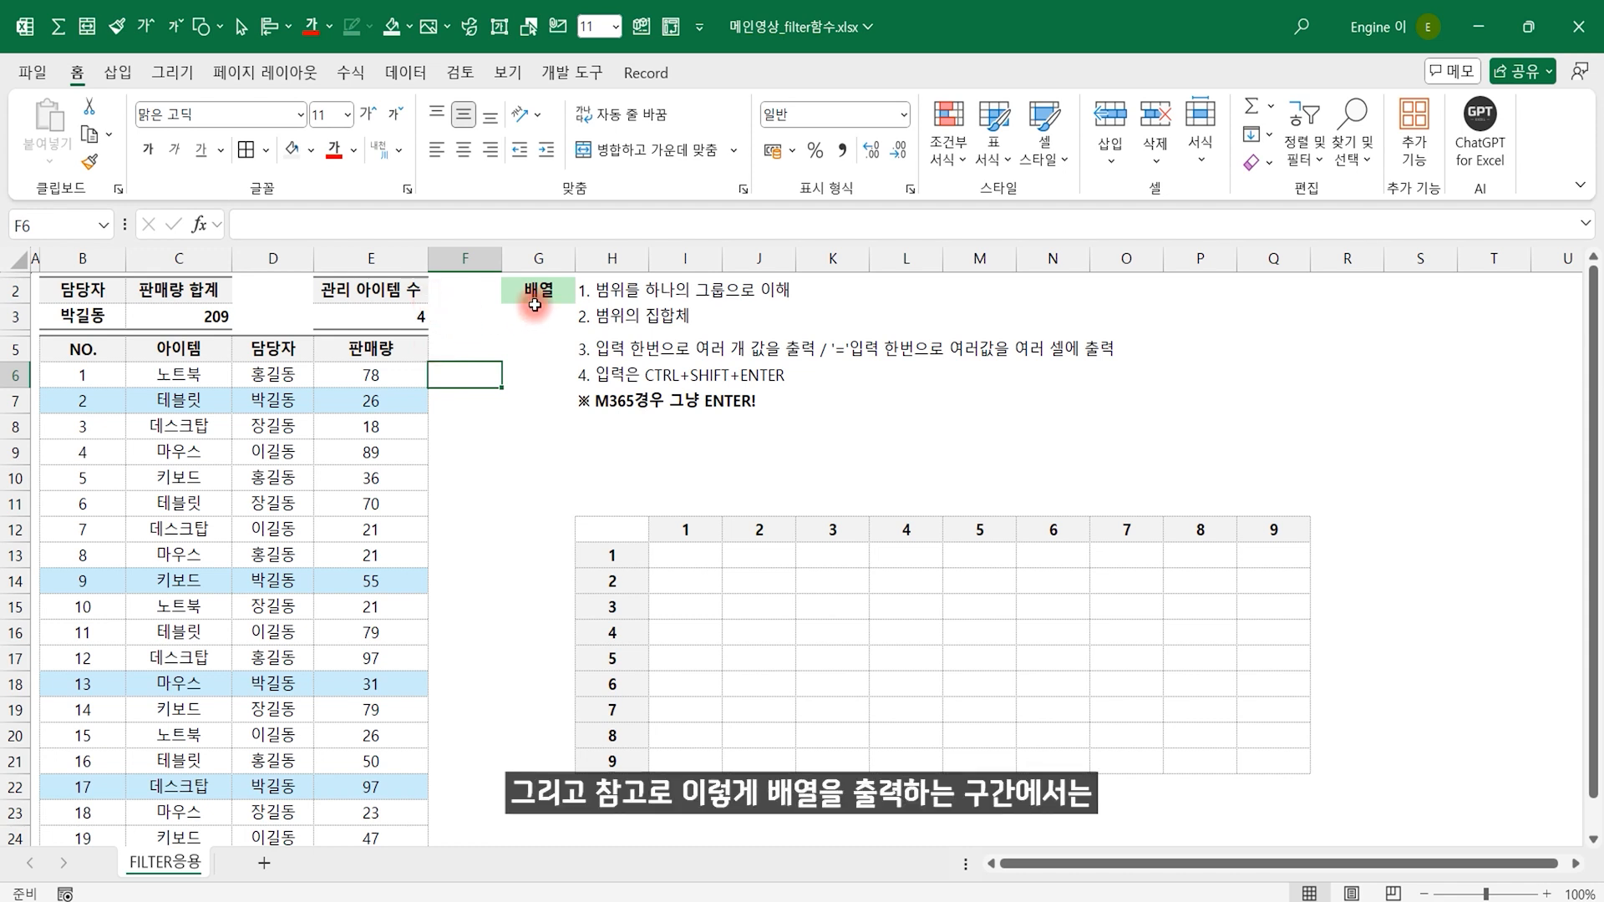
{"action": "left_click_drag", "start_coordinate": [413, 318], "coordinate": [484, 314]}
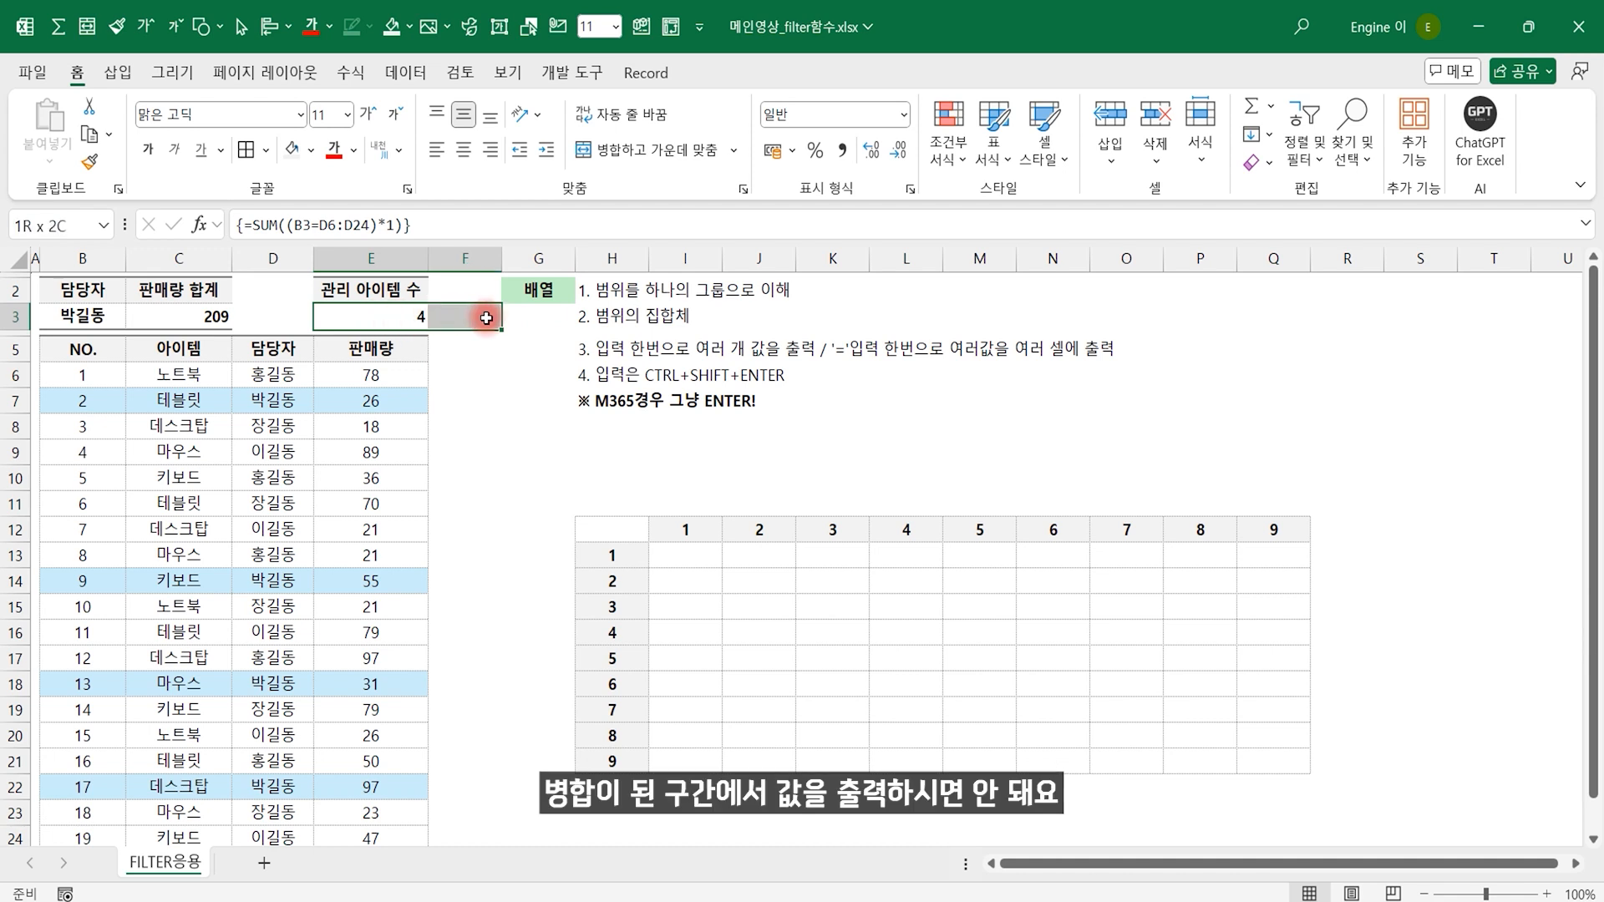
{"action": "left_click", "coordinate": [381, 315]}
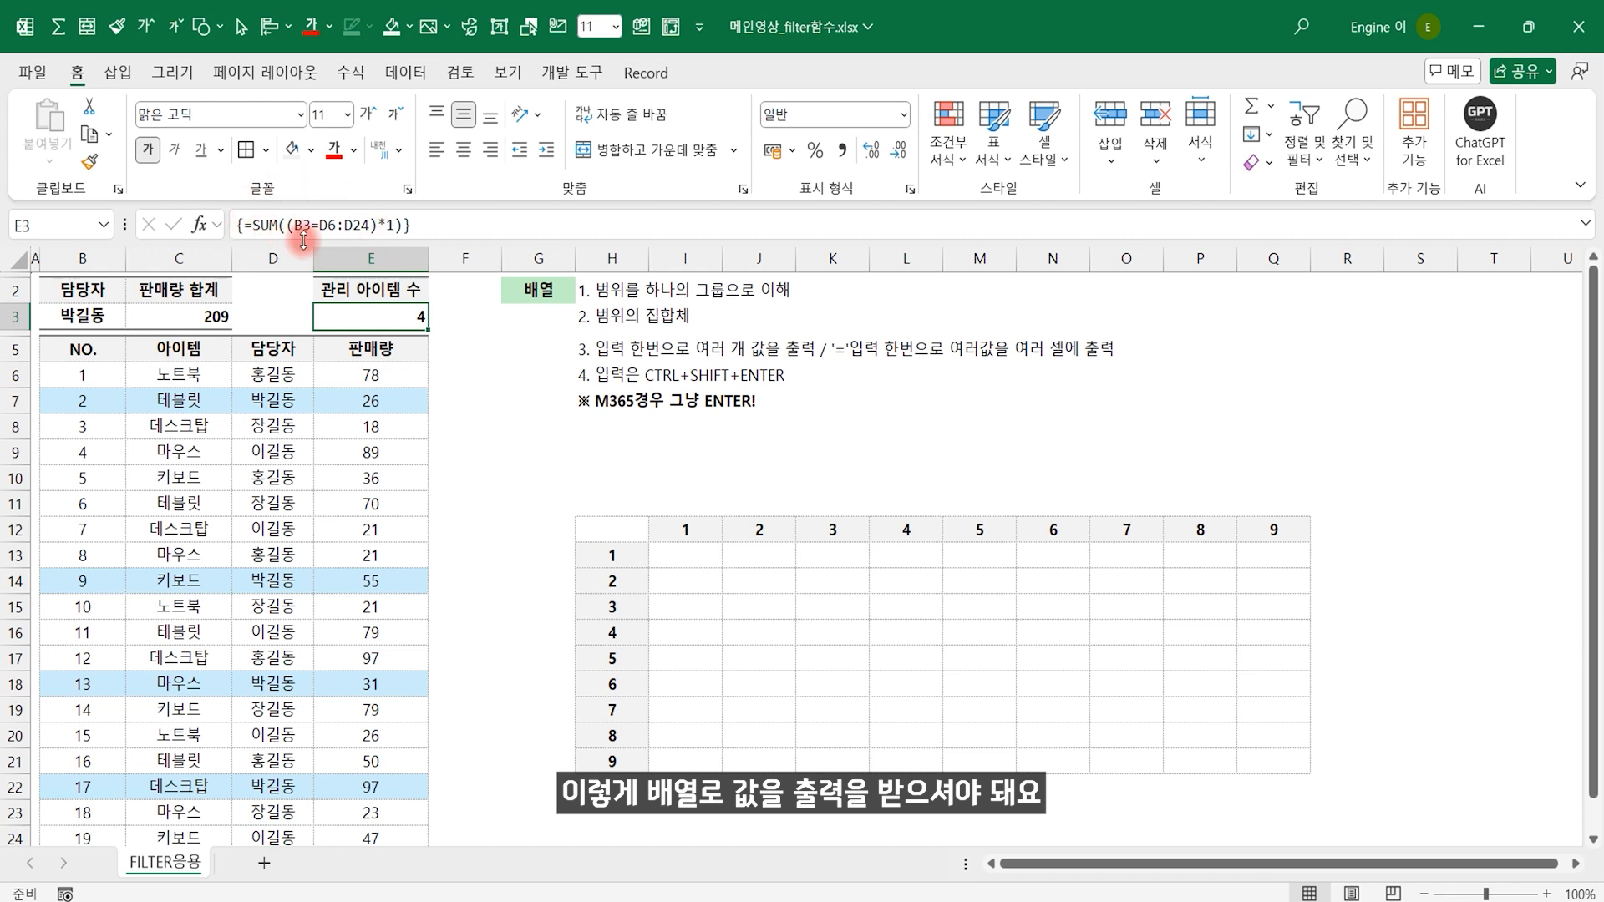
{"action": "left_click_drag", "start_coordinate": [409, 315], "coordinate": [466, 318]}
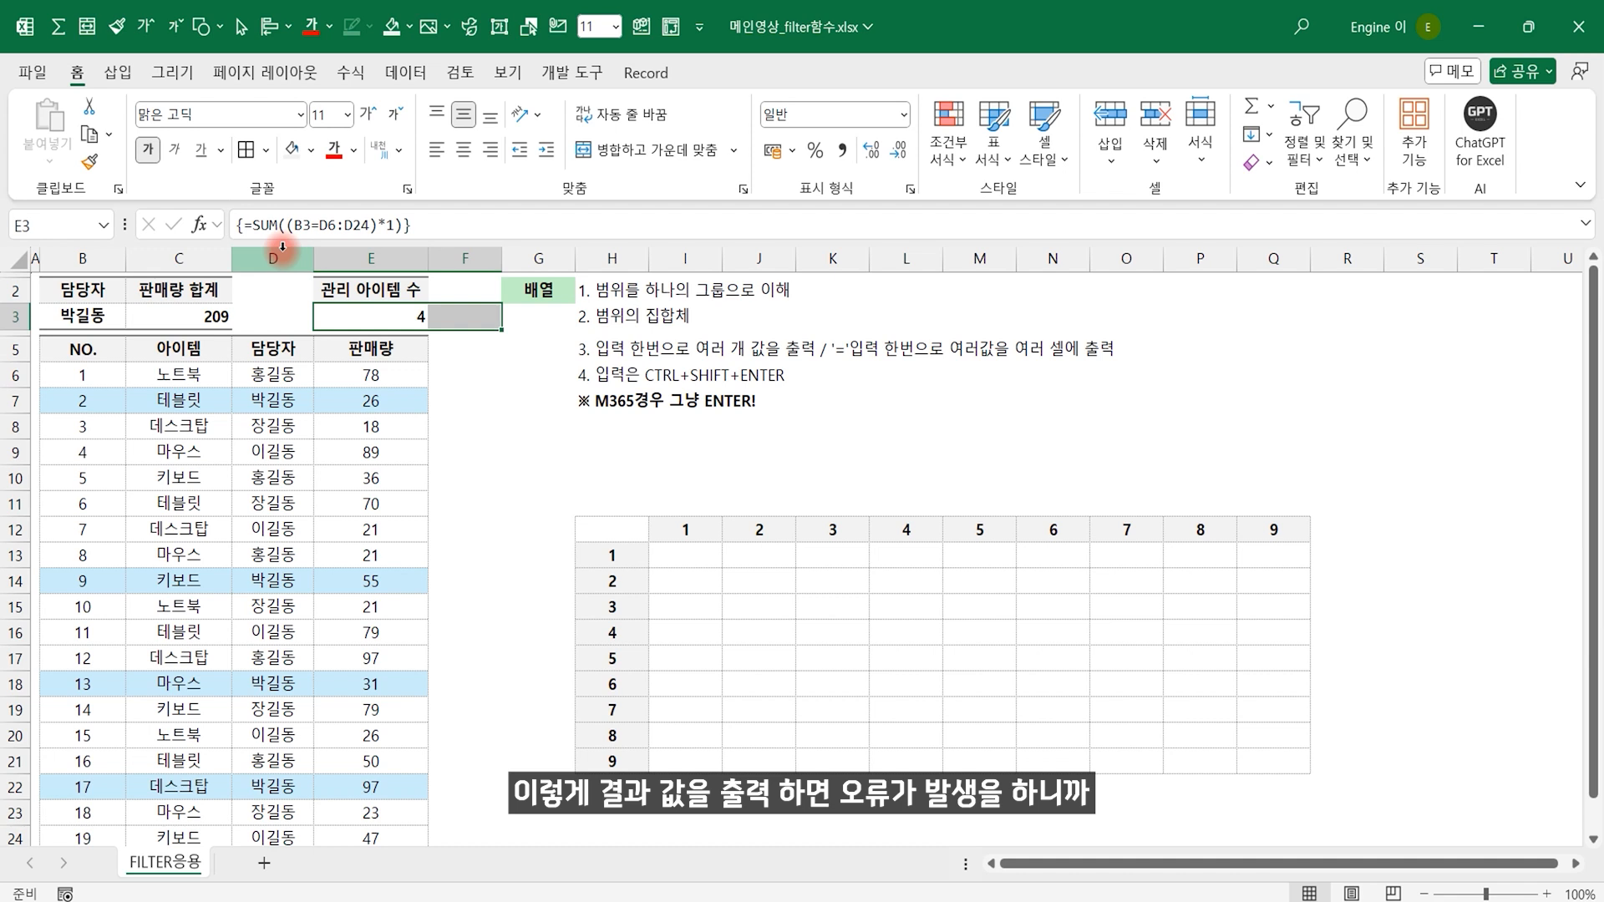
{"action": "left_click", "coordinate": [379, 318]}
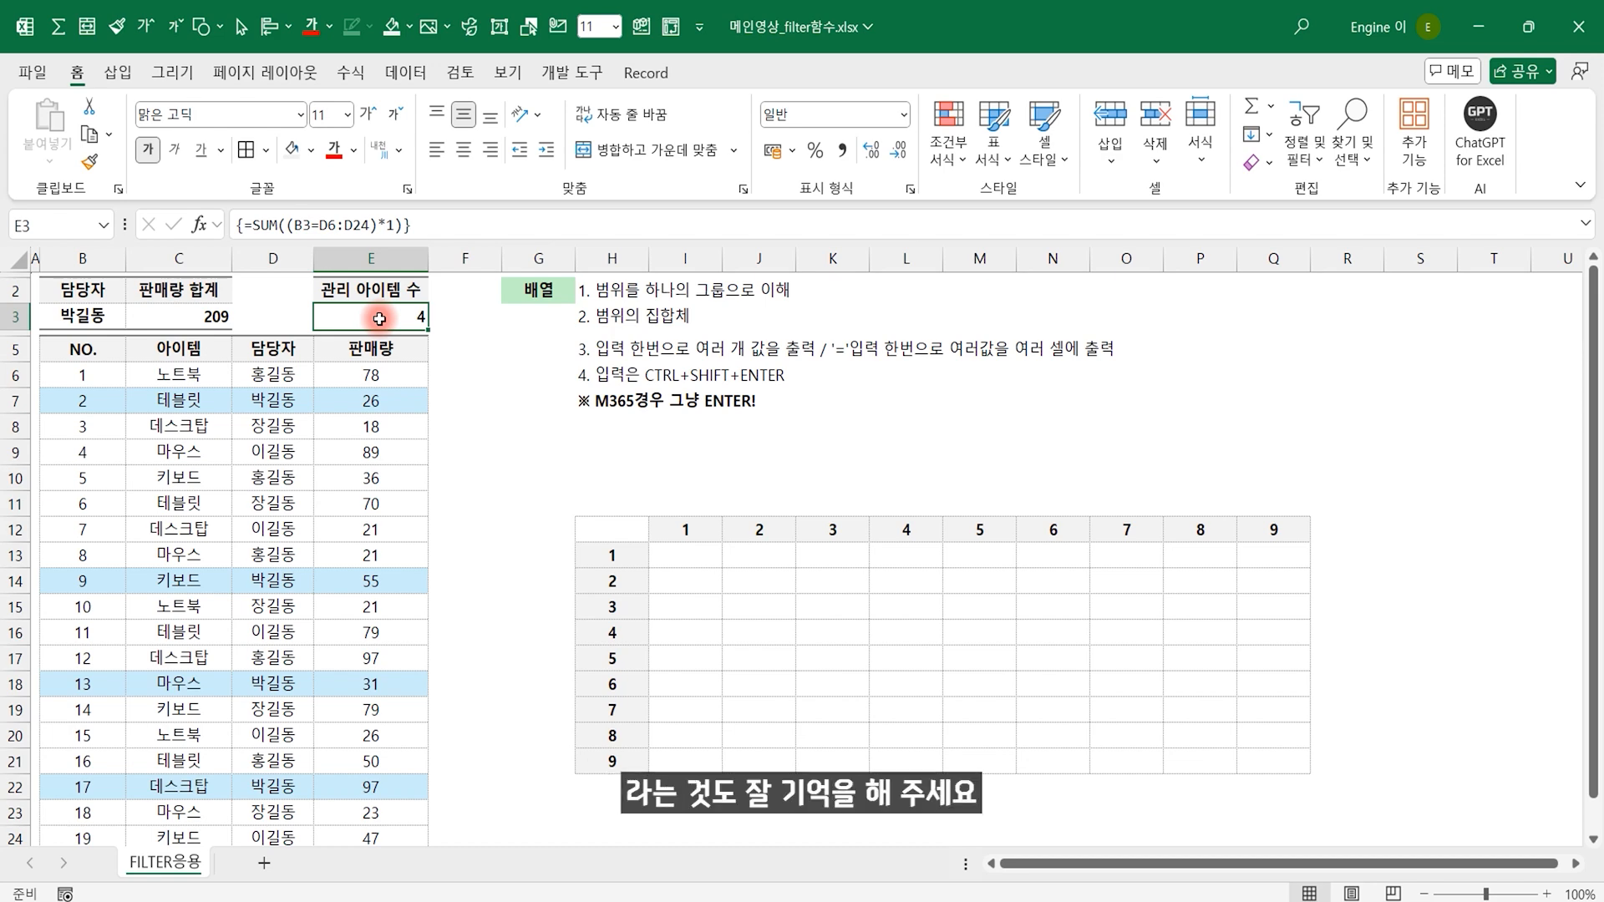
Switch to the filter함수 응용 spreadsheet in Google Sheets and begin a SUM formula in C3 comparing B3 with D6:D24
{"action": "key", "text": "alt+Tab"}
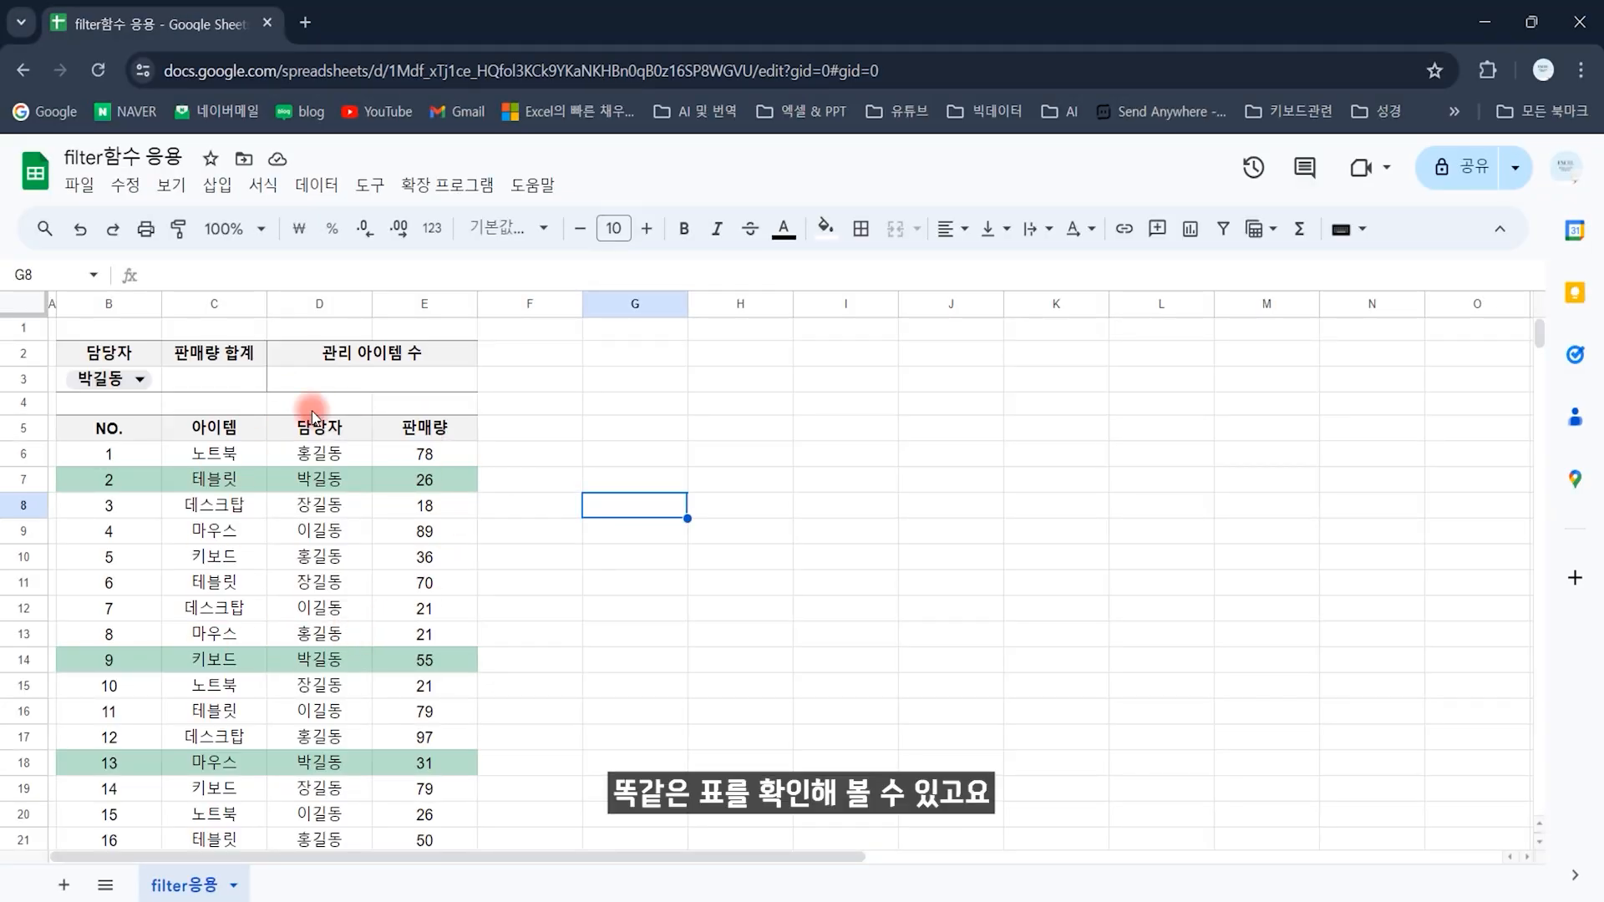
{"action": "left_click", "coordinate": [344, 385]}
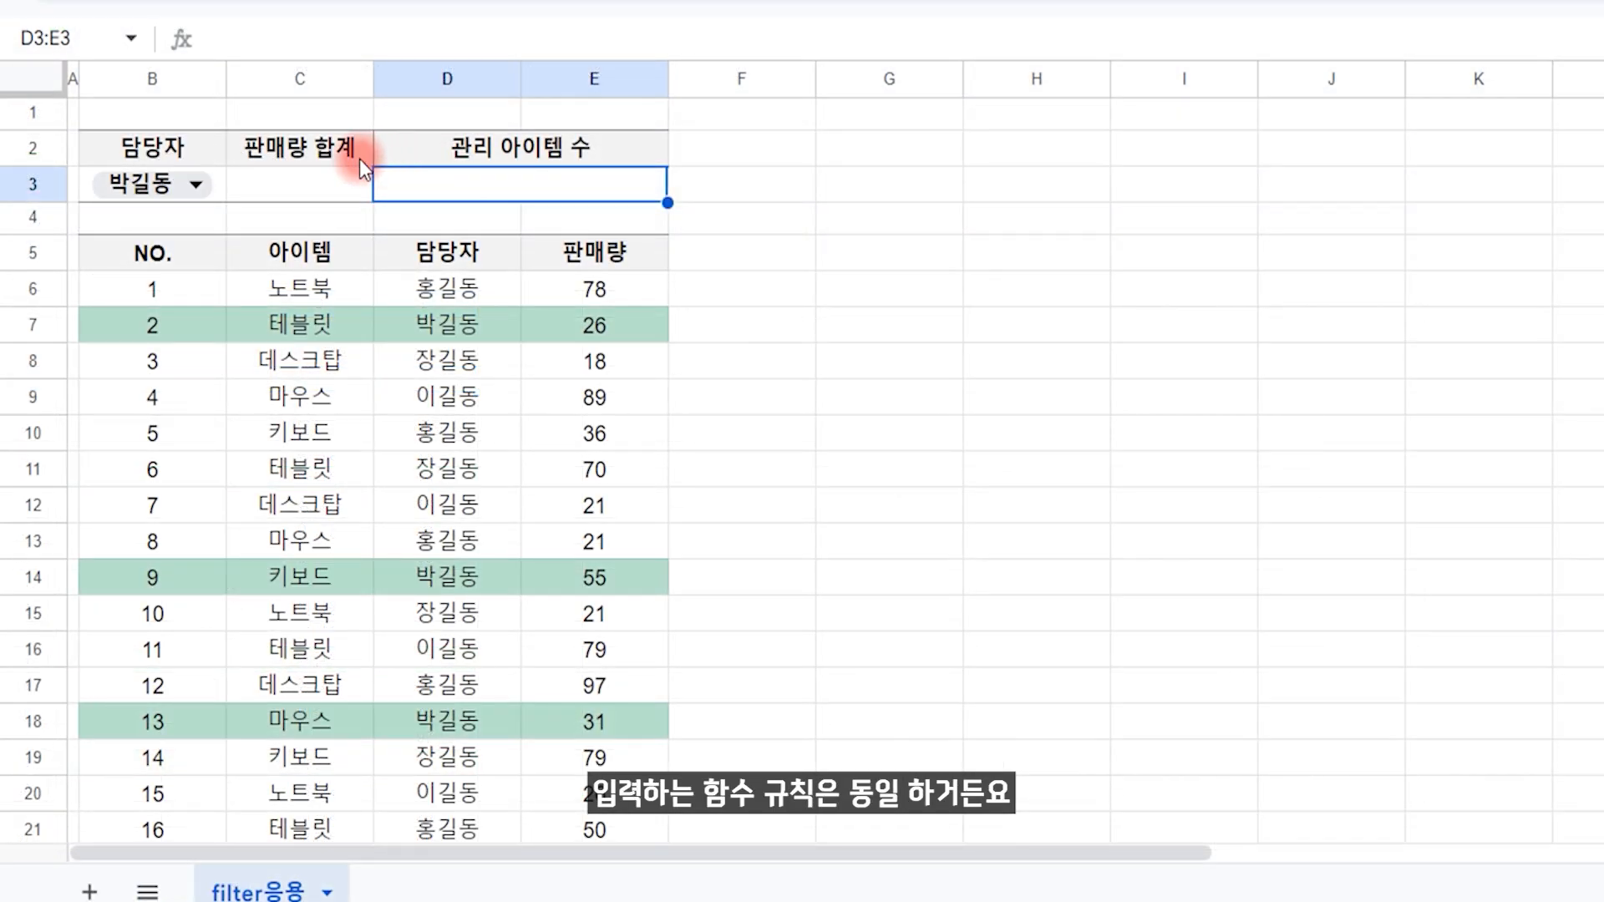
{"action": "left_click", "coordinate": [212, 376]}
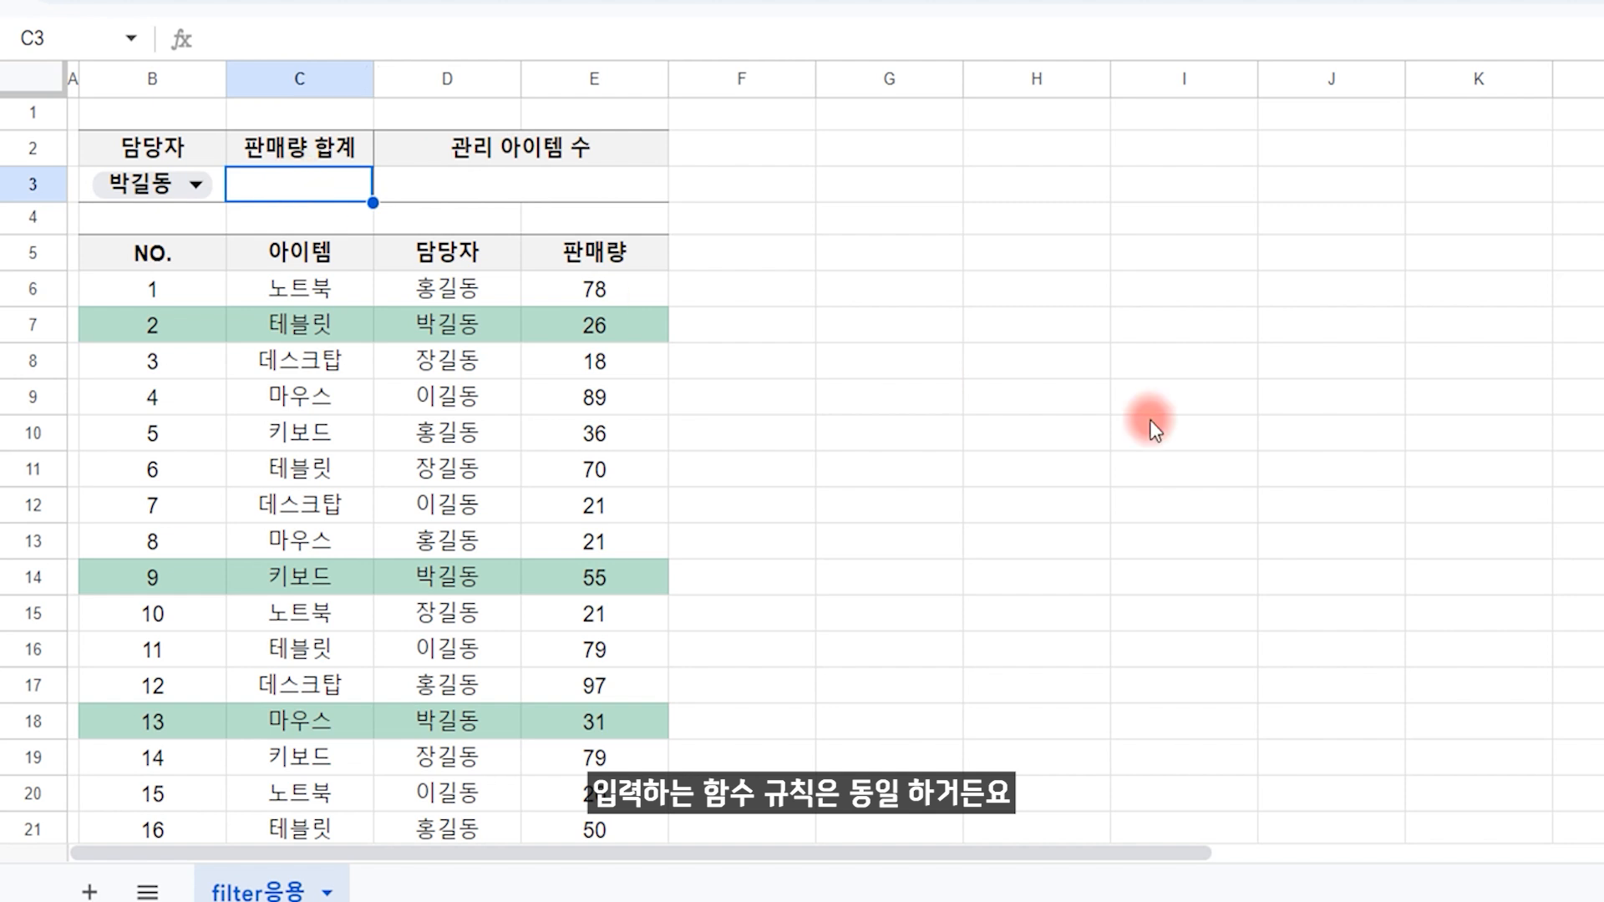
{"action": "type", "text": "=sum("}
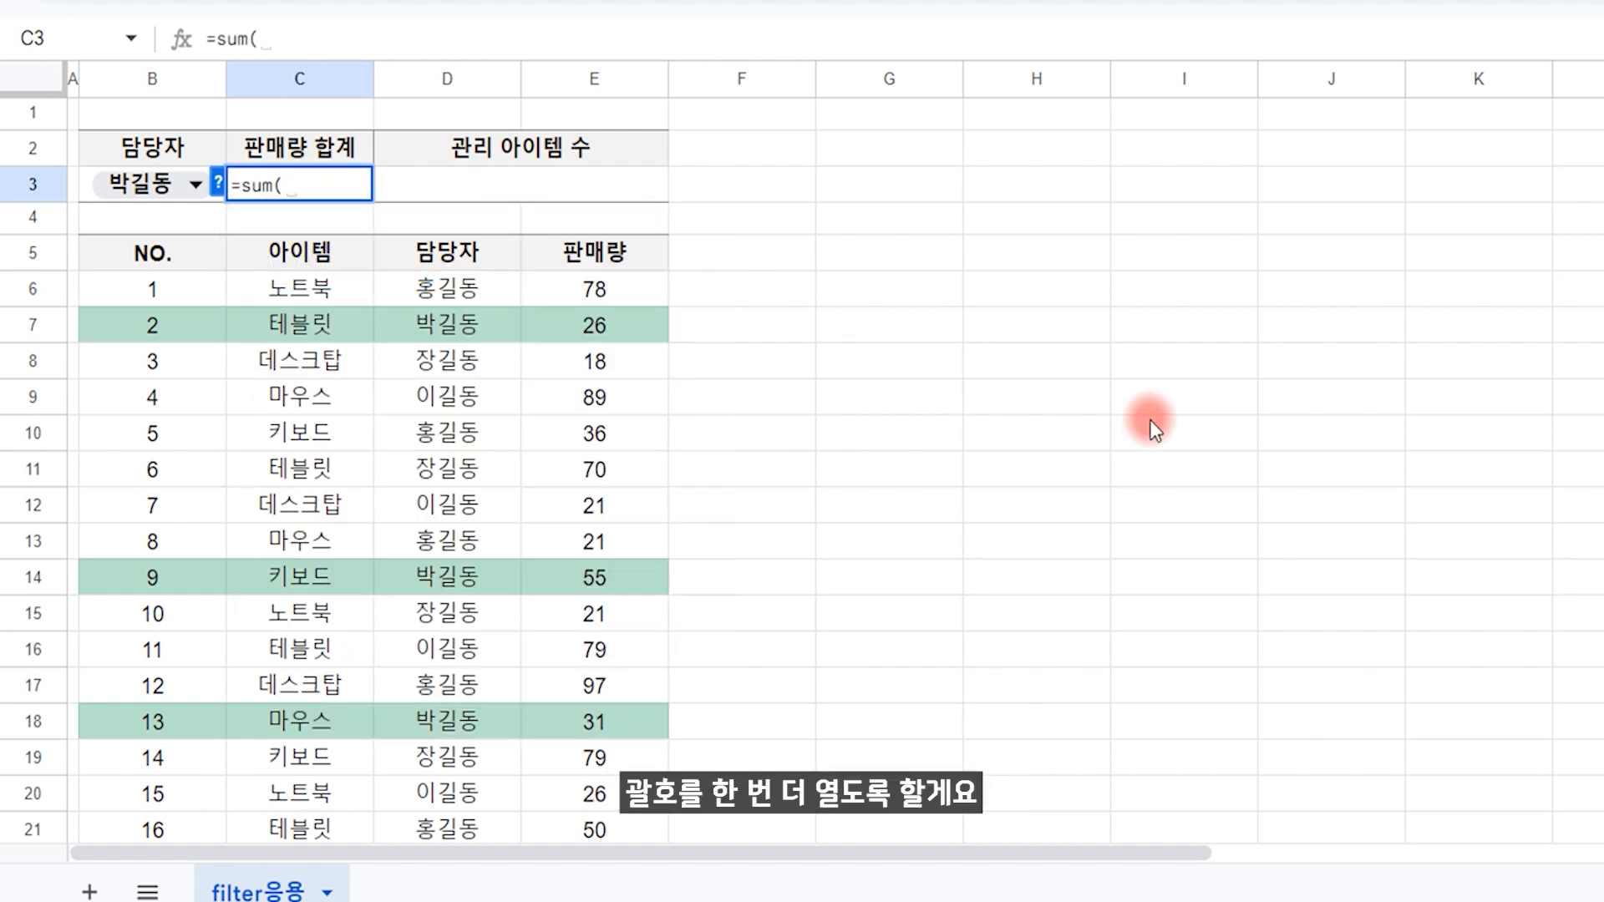
{"action": "type", "text": "("}
{"action": "left_click", "coordinate": [195, 183]}
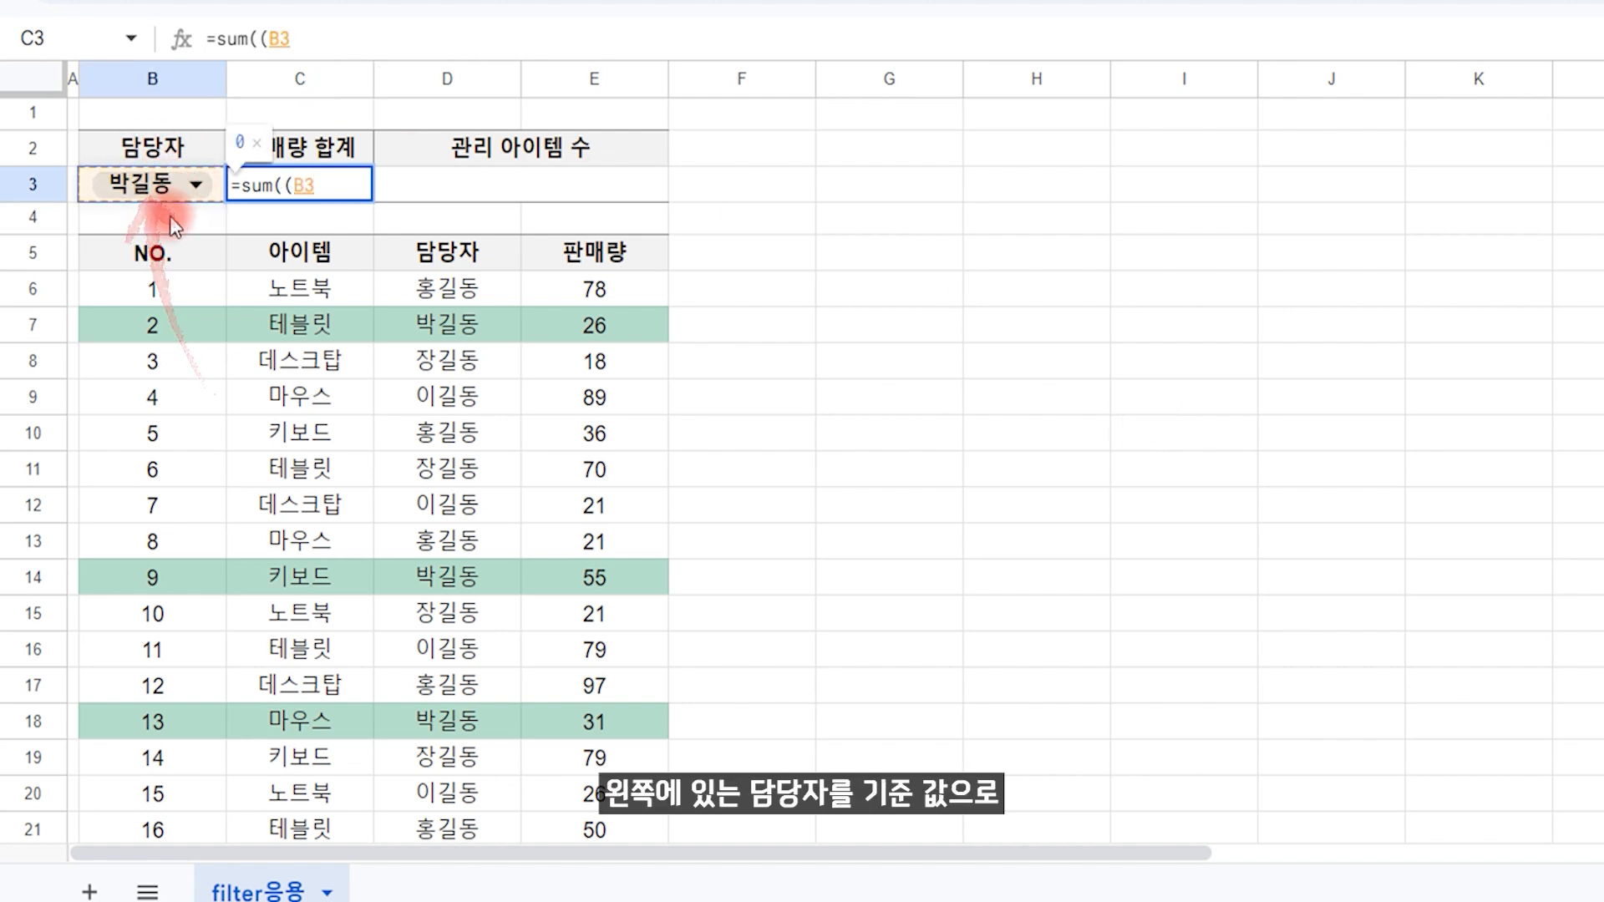
{"action": "type", "text": "="}
{"action": "left_click_drag", "start_coordinate": [441, 298], "coordinate": [444, 763]}
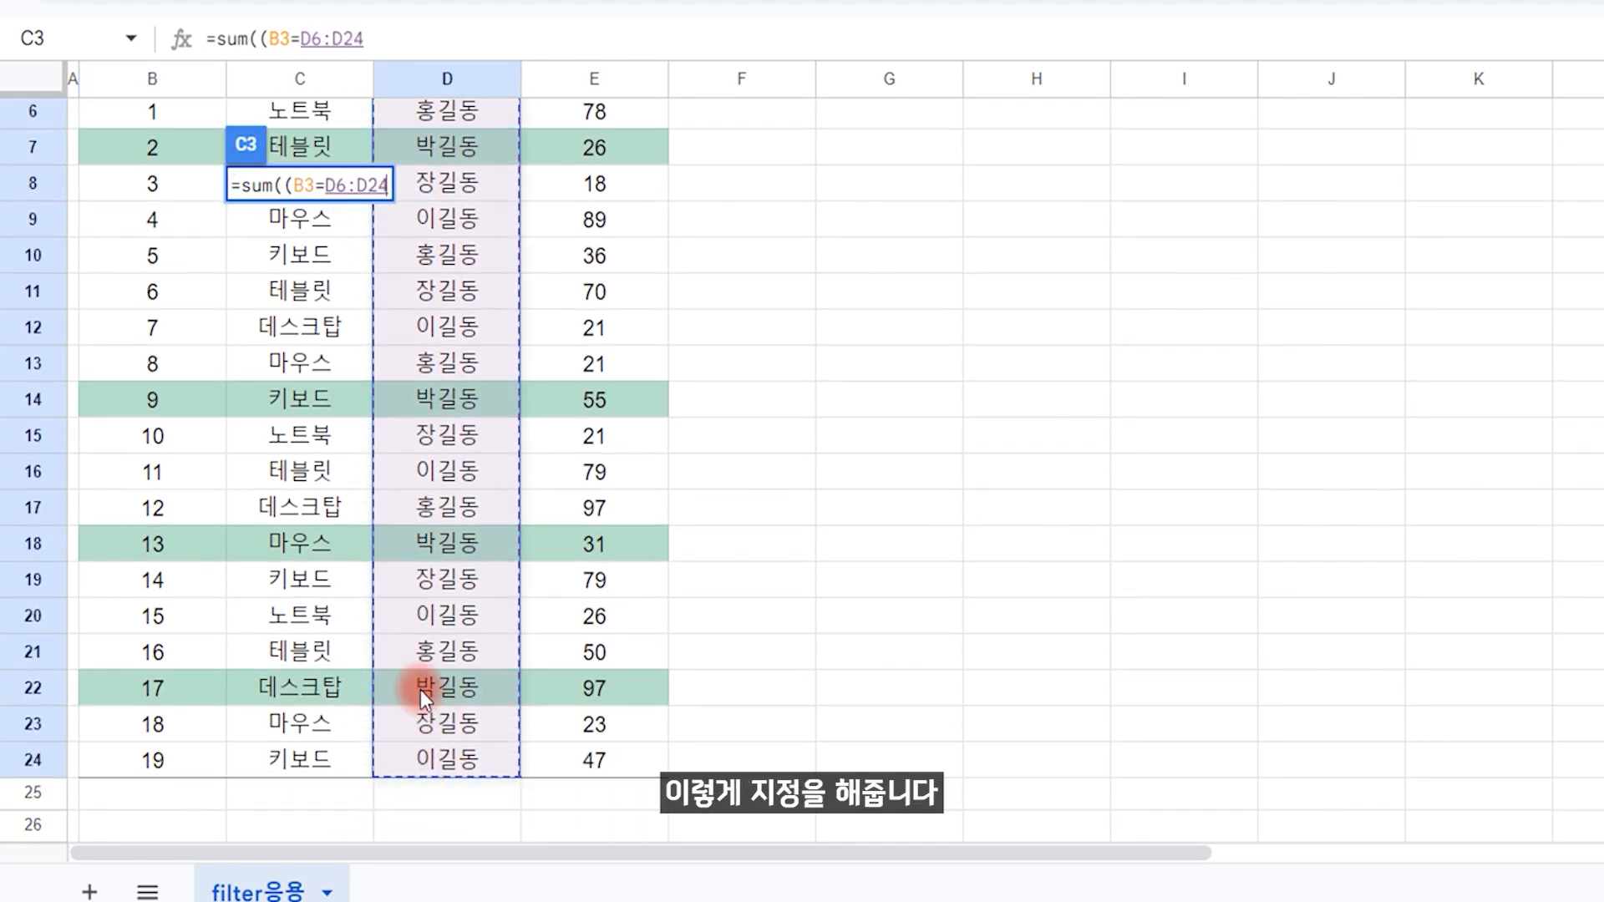
{"action": "scroll", "coordinate": [421, 691], "scroll_direction": "up", "scroll_amount": 3}
Multiply the comparison by the sales range and enter the C3 formula as =sum((B3=D6:D24)*(E6:E24))
{"action": "type", "text": ")*"}
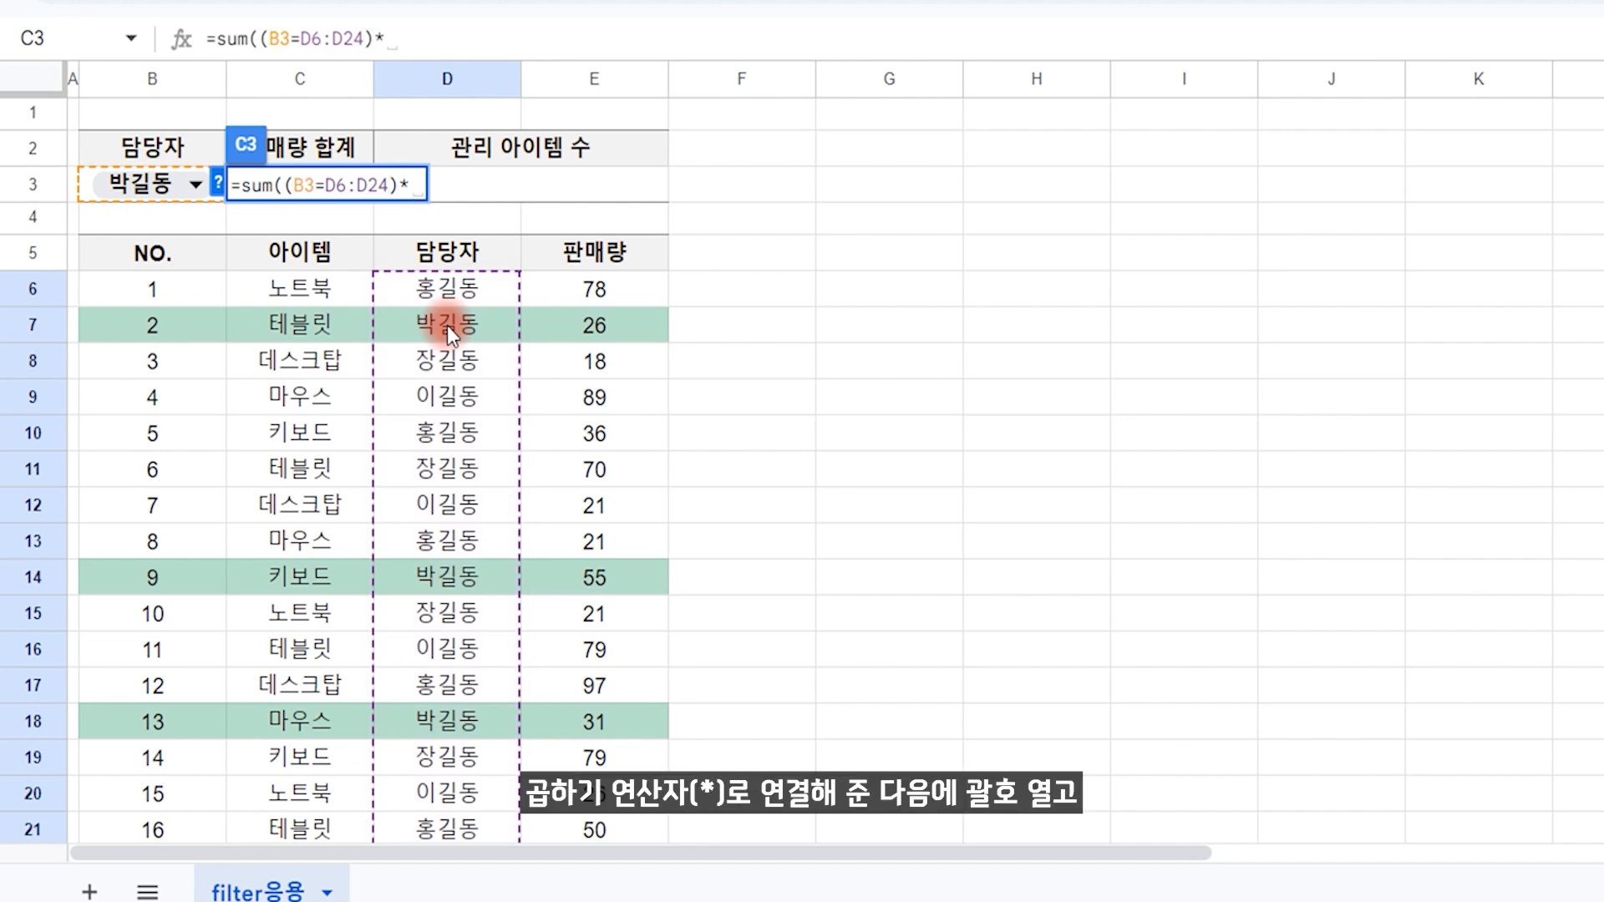
{"action": "type", "text": "("}
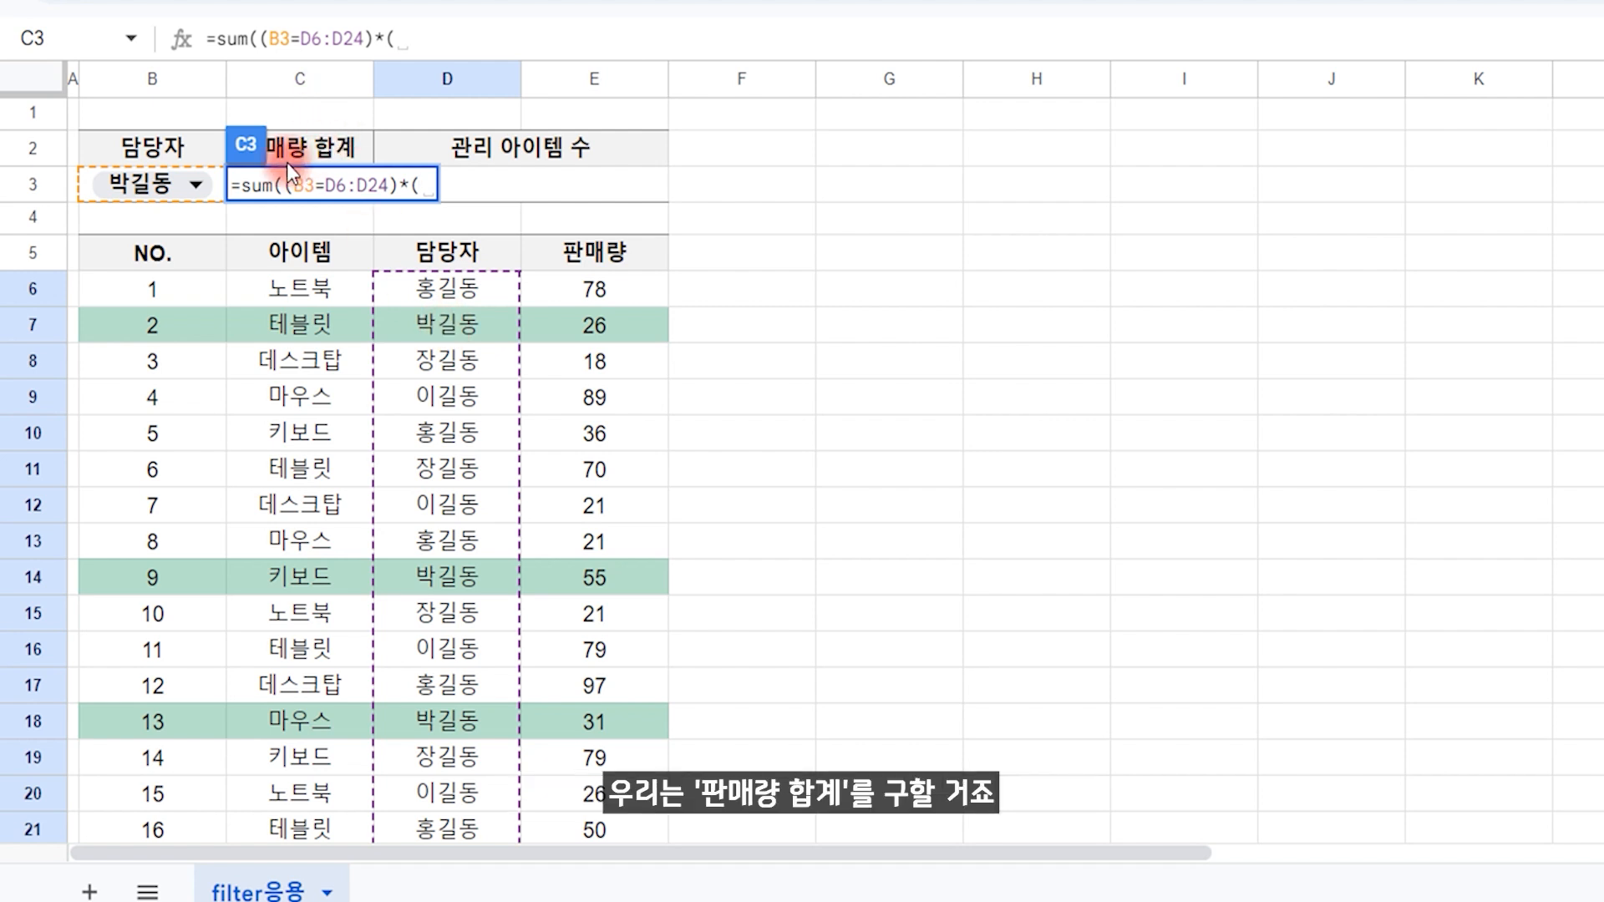
{"action": "left_click_drag", "start_coordinate": [610, 294], "coordinate": [593, 762]}
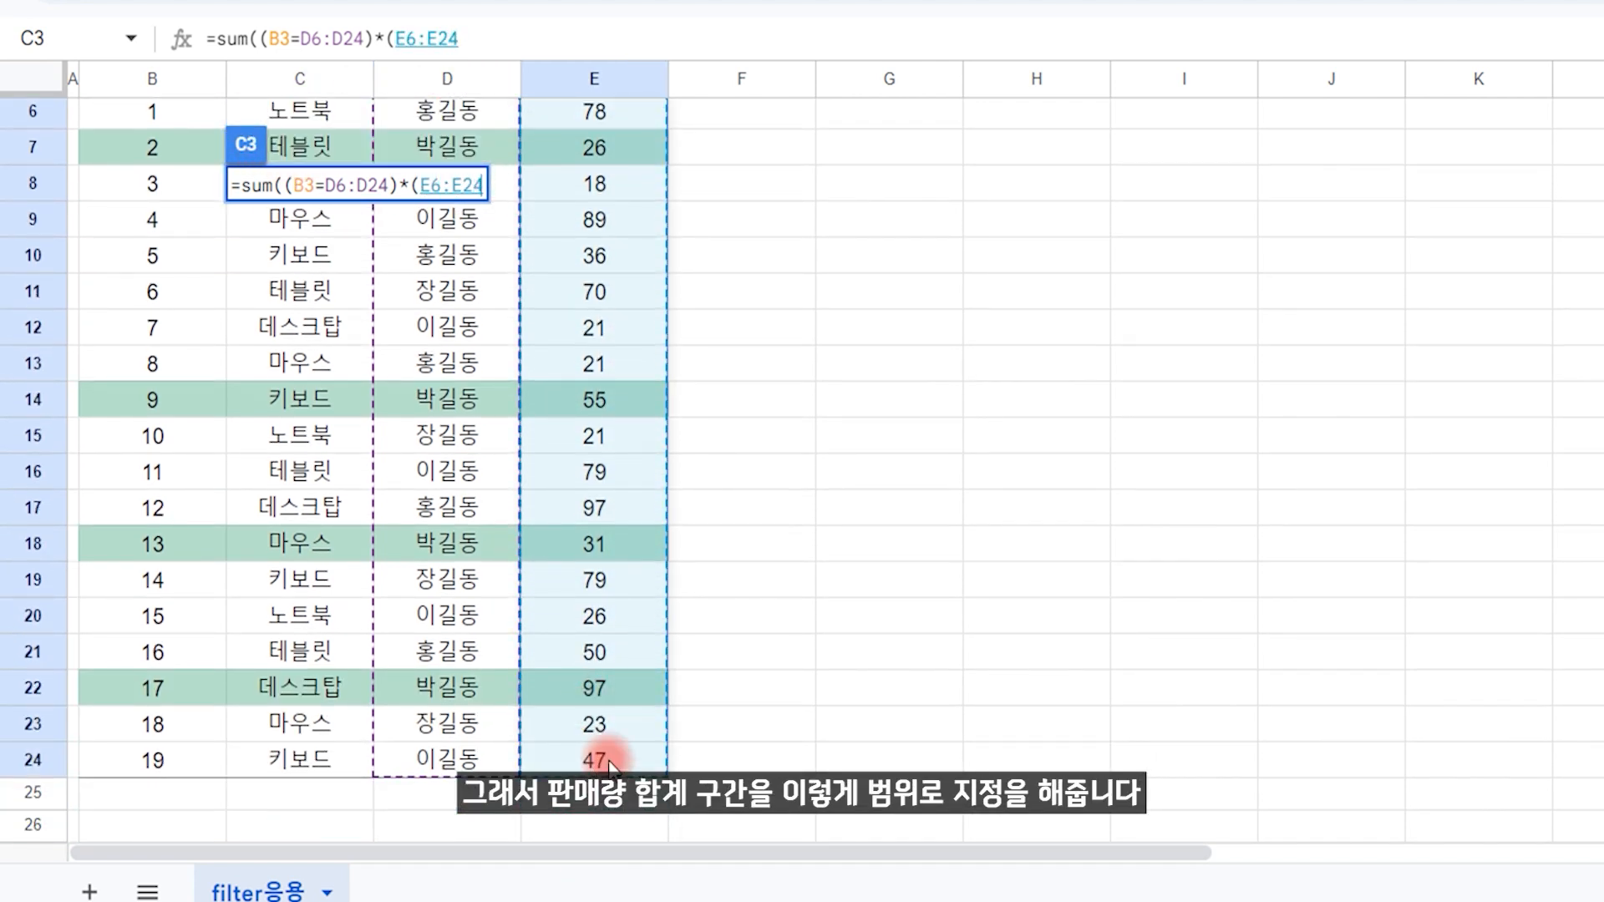
{"action": "scroll", "coordinate": [546, 539], "scroll_direction": "up", "scroll_amount": 2}
{"action": "type", "text": "))"}
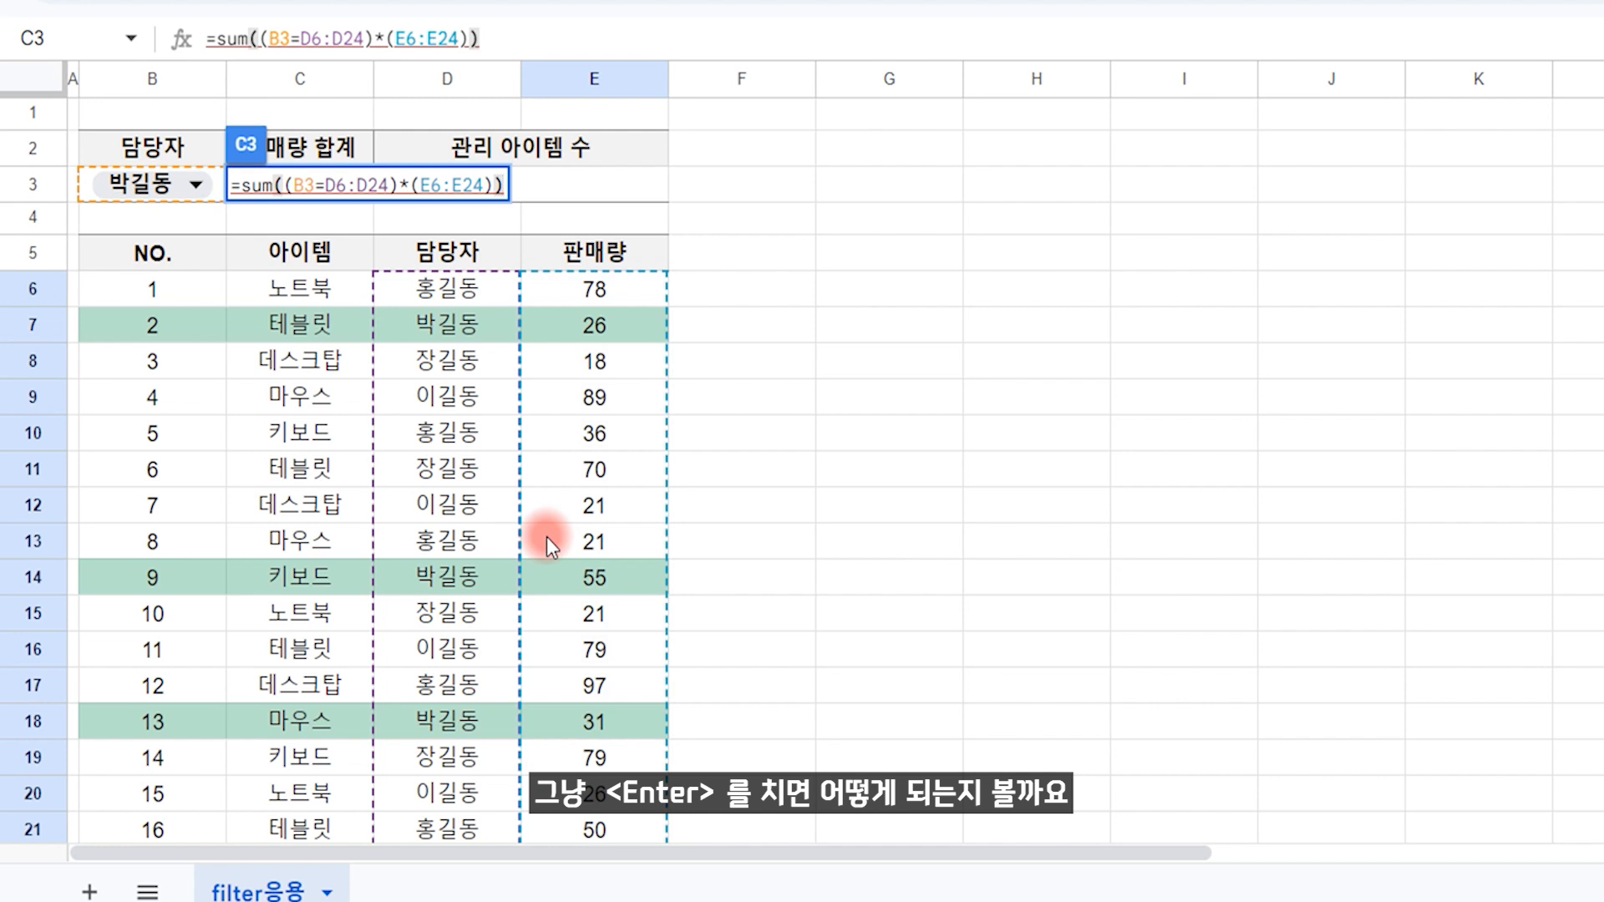
{"action": "key", "text": "Return"}
{"action": "key", "text": "Up"}
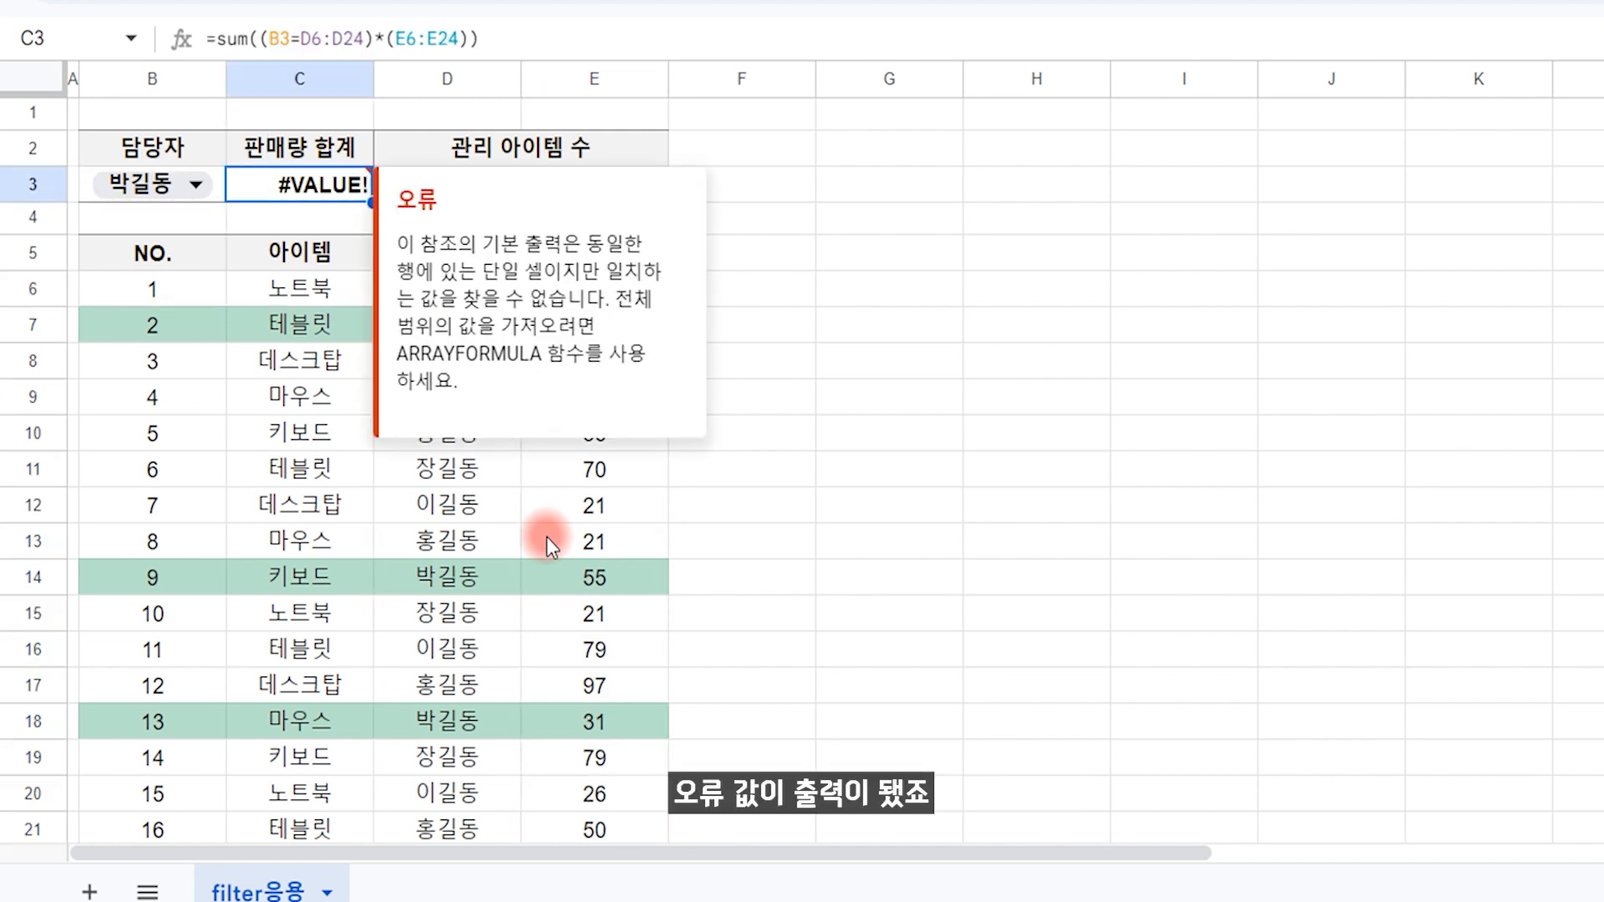
Convert the sales total formula in C3 to =ArrayFormula(sum((B3=D6:D24)*(E6:E24)))
{"action": "key", "text": "F2"}
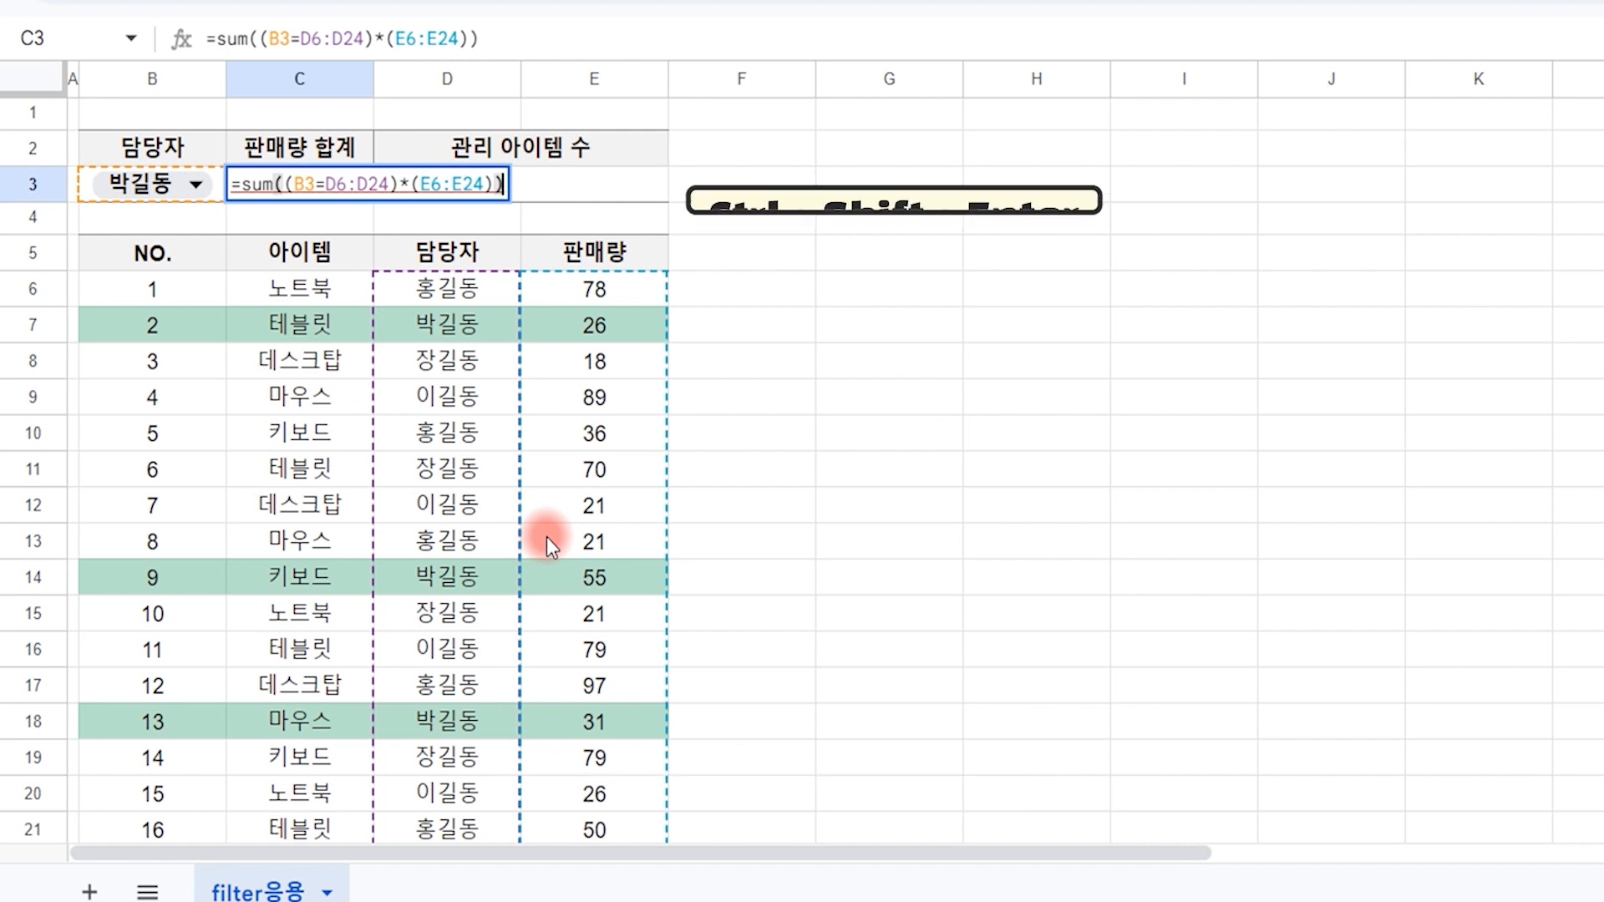
{"action": "key", "text": "ctrl+shift+Return"}
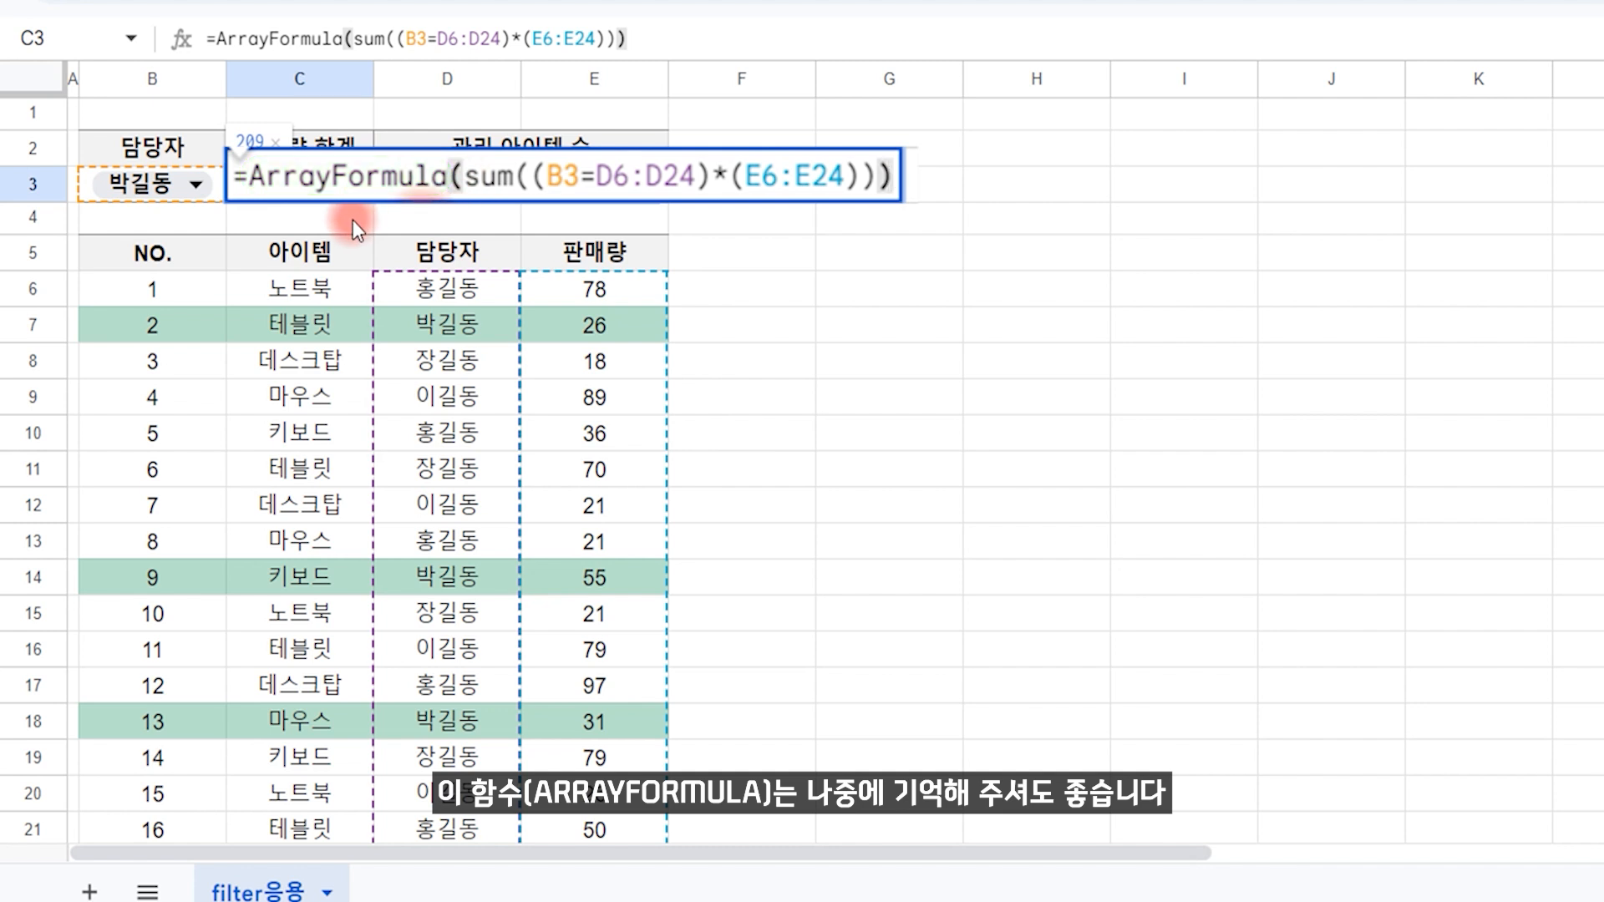
{"action": "key", "text": "Return"}
{"action": "key", "text": "Up"}
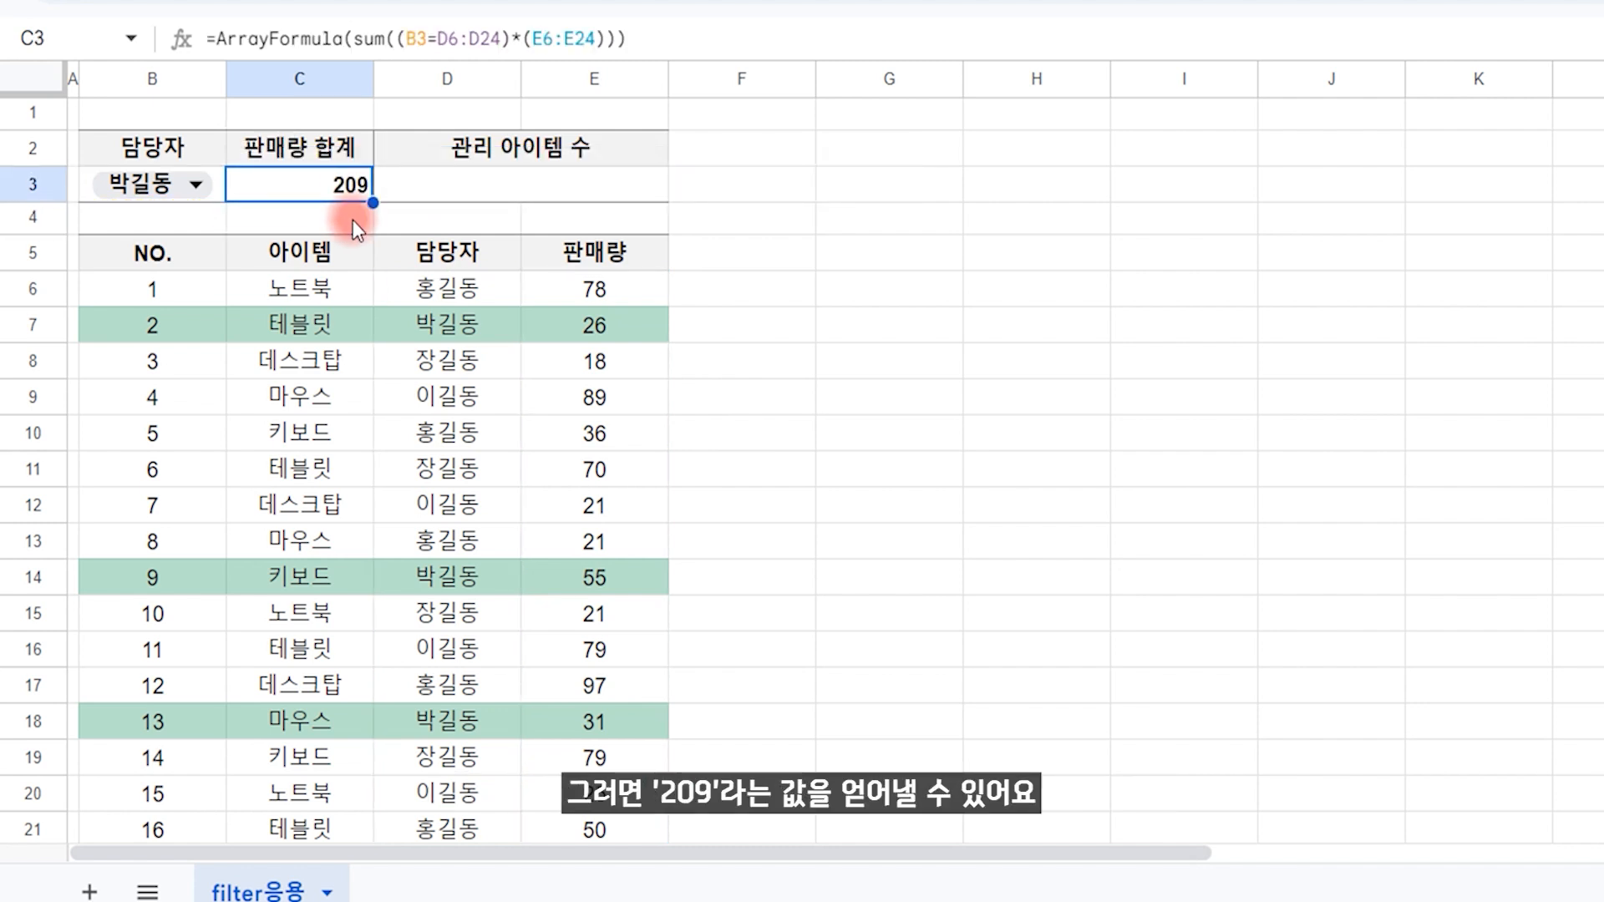
Enter the double-negative formula =sum(--(B3=D6:D24)) in the merged cell D3:E3 to count the managed items
{"action": "left_click", "coordinate": [520, 192]}
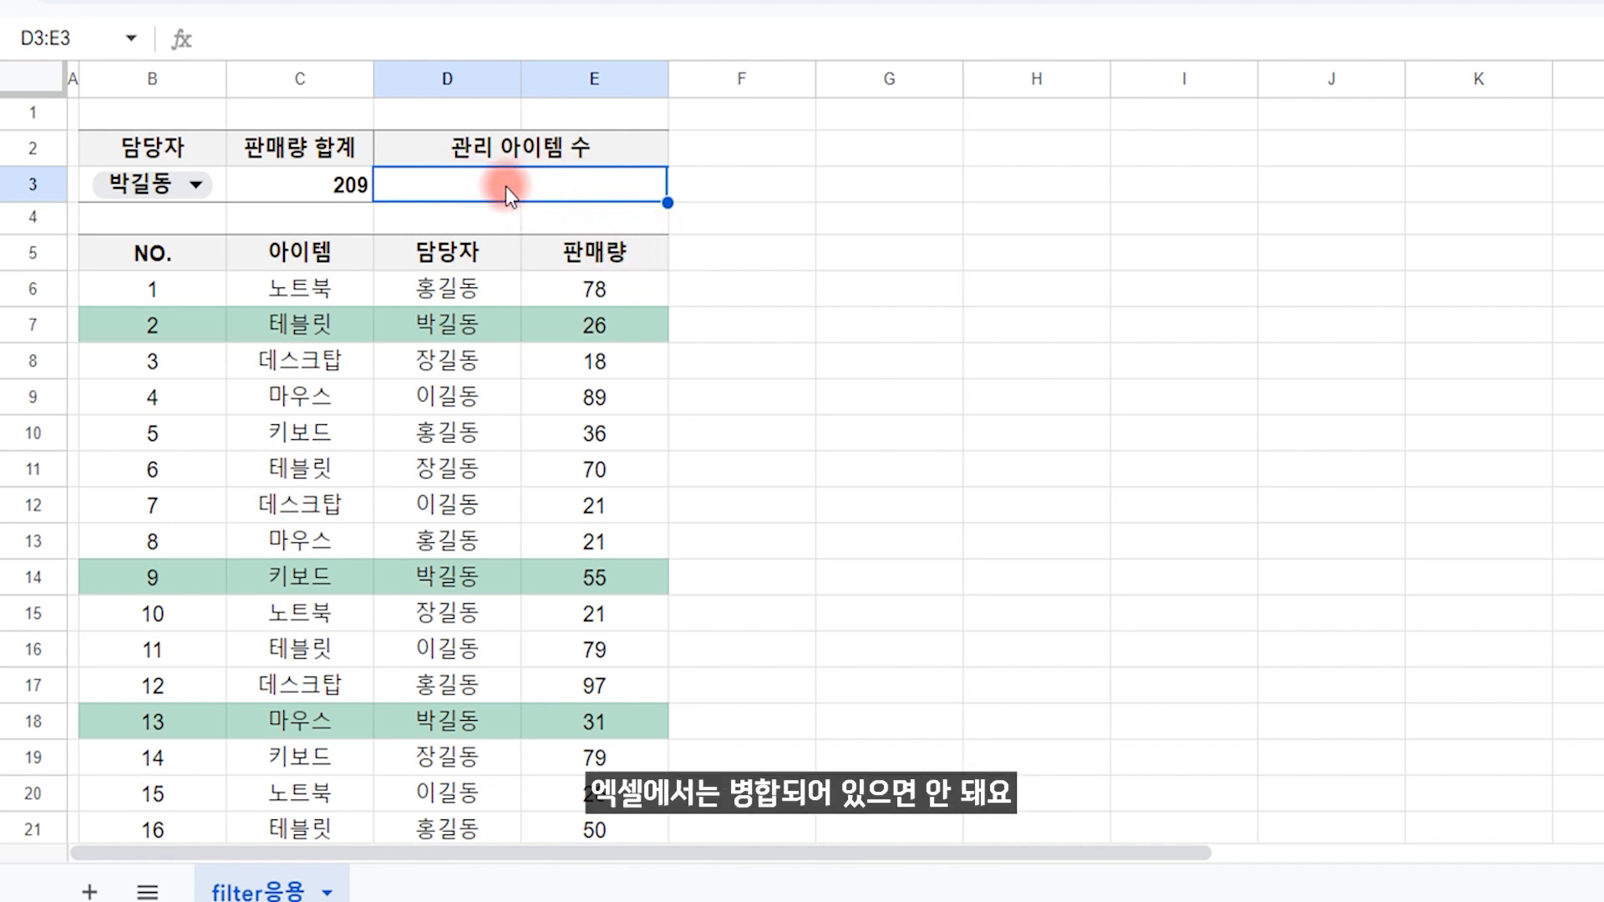
{"action": "type", "text": "=sum"}
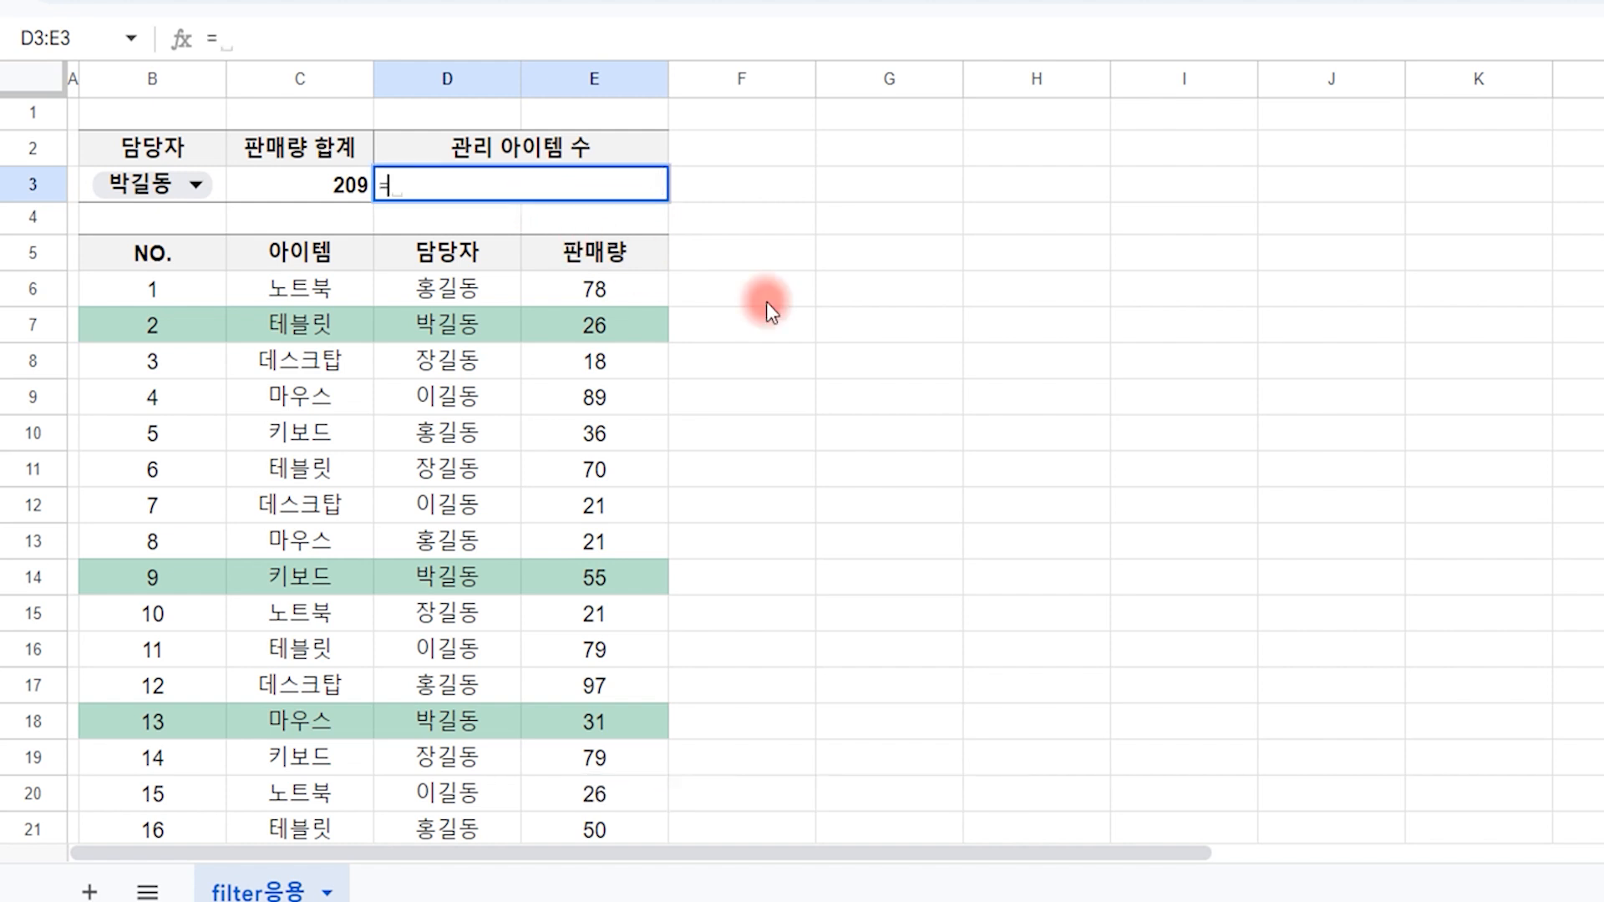
{"action": "type", "text": "(--"}
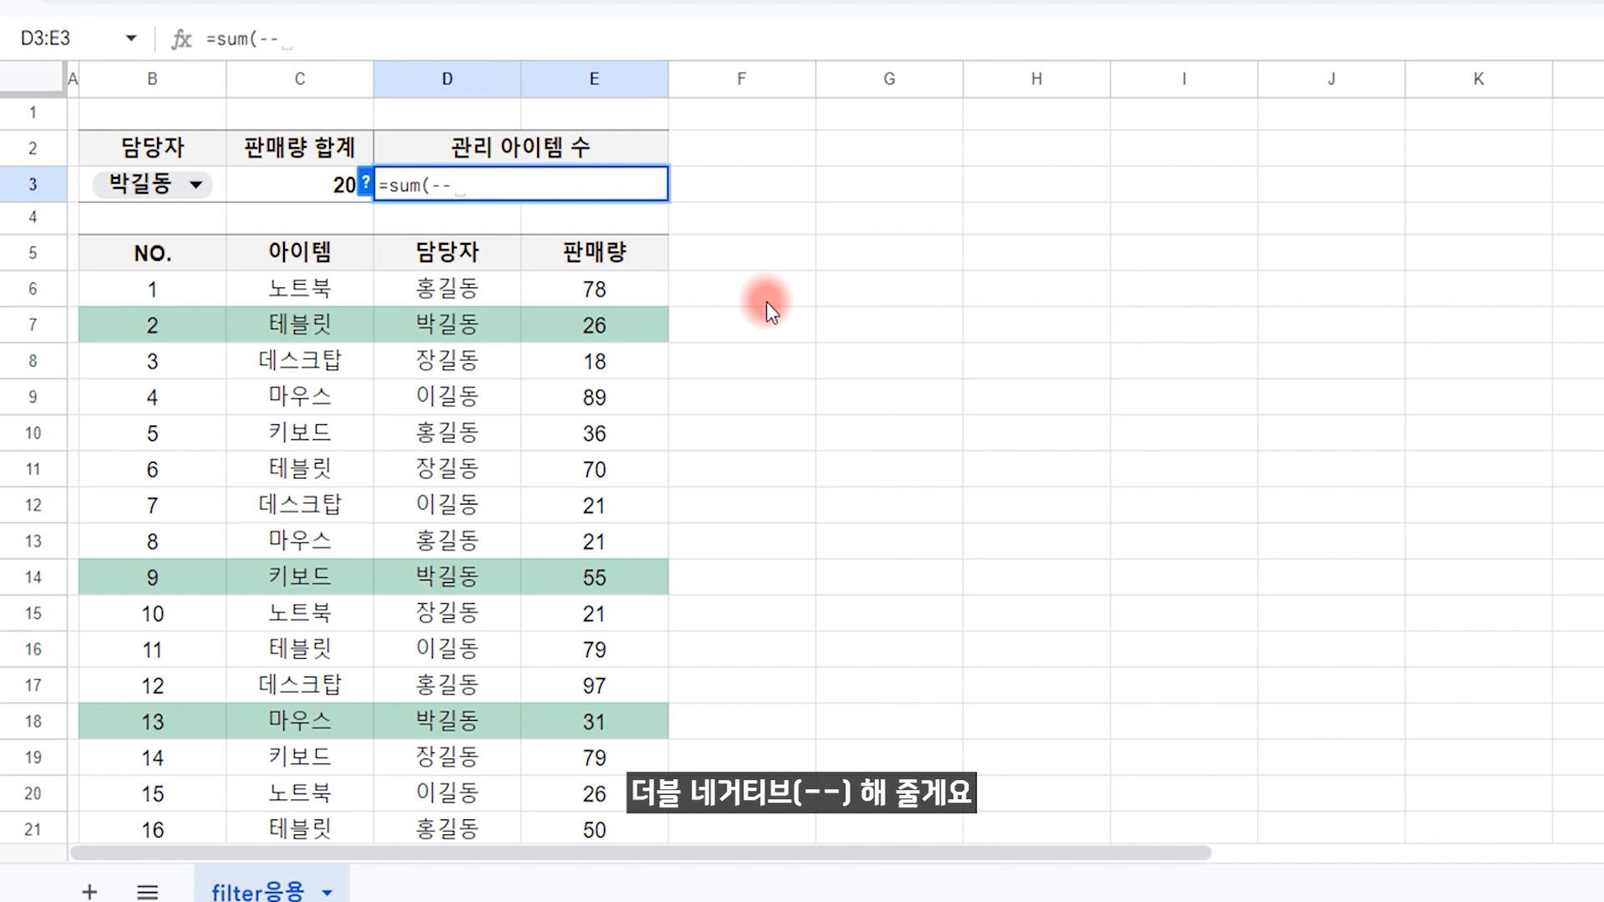
{"action": "type", "text": "("}
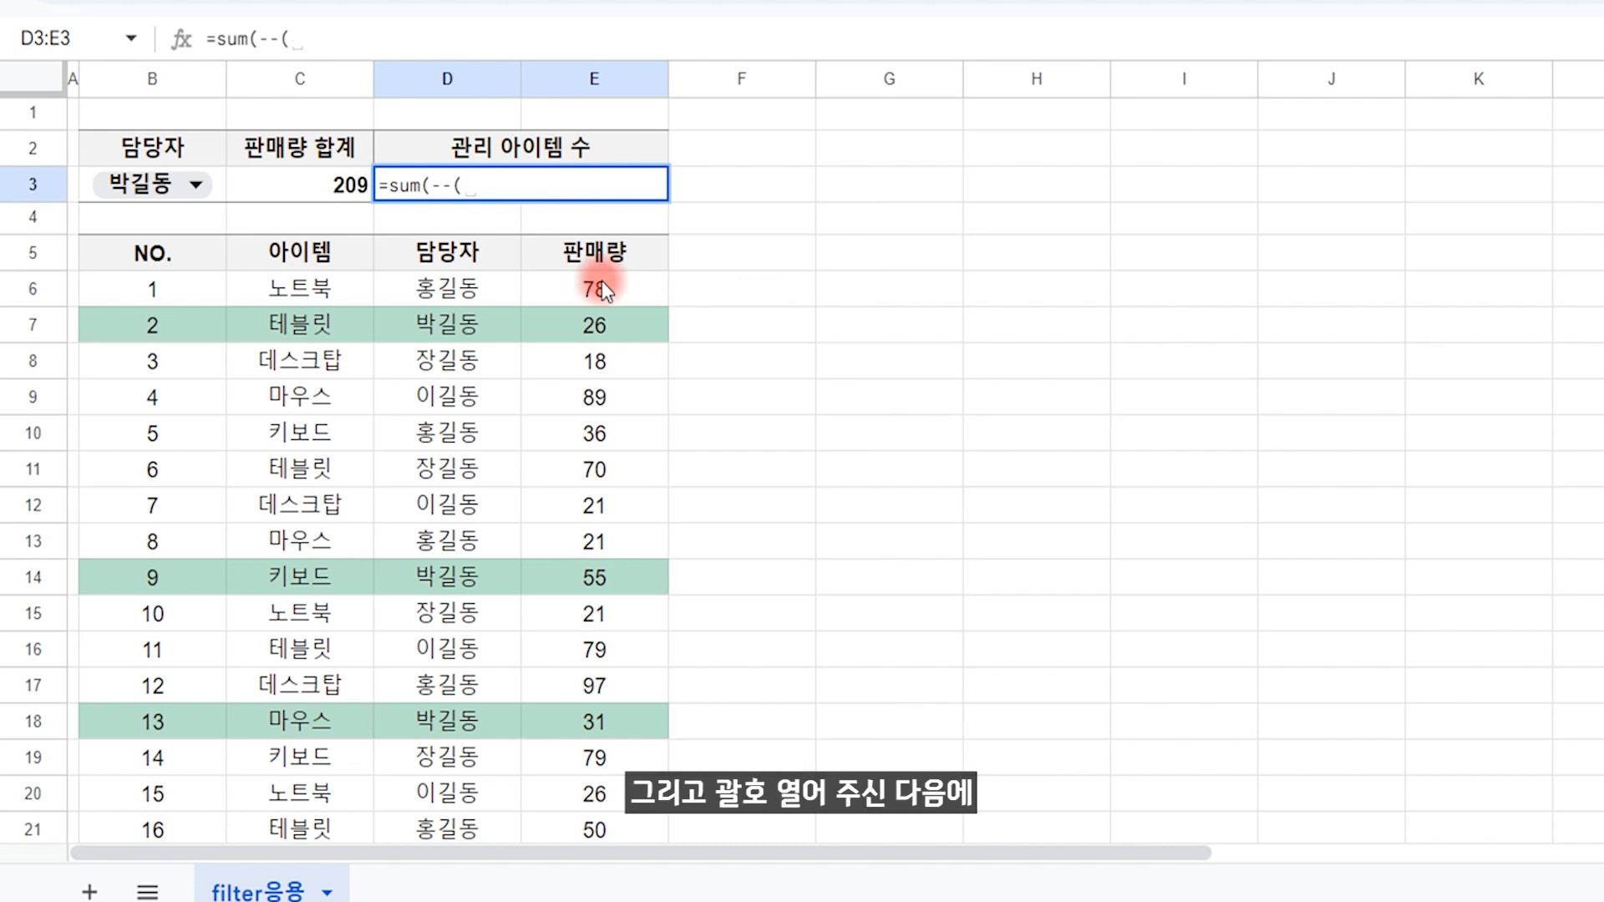
{"action": "left_click", "coordinate": [189, 182]}
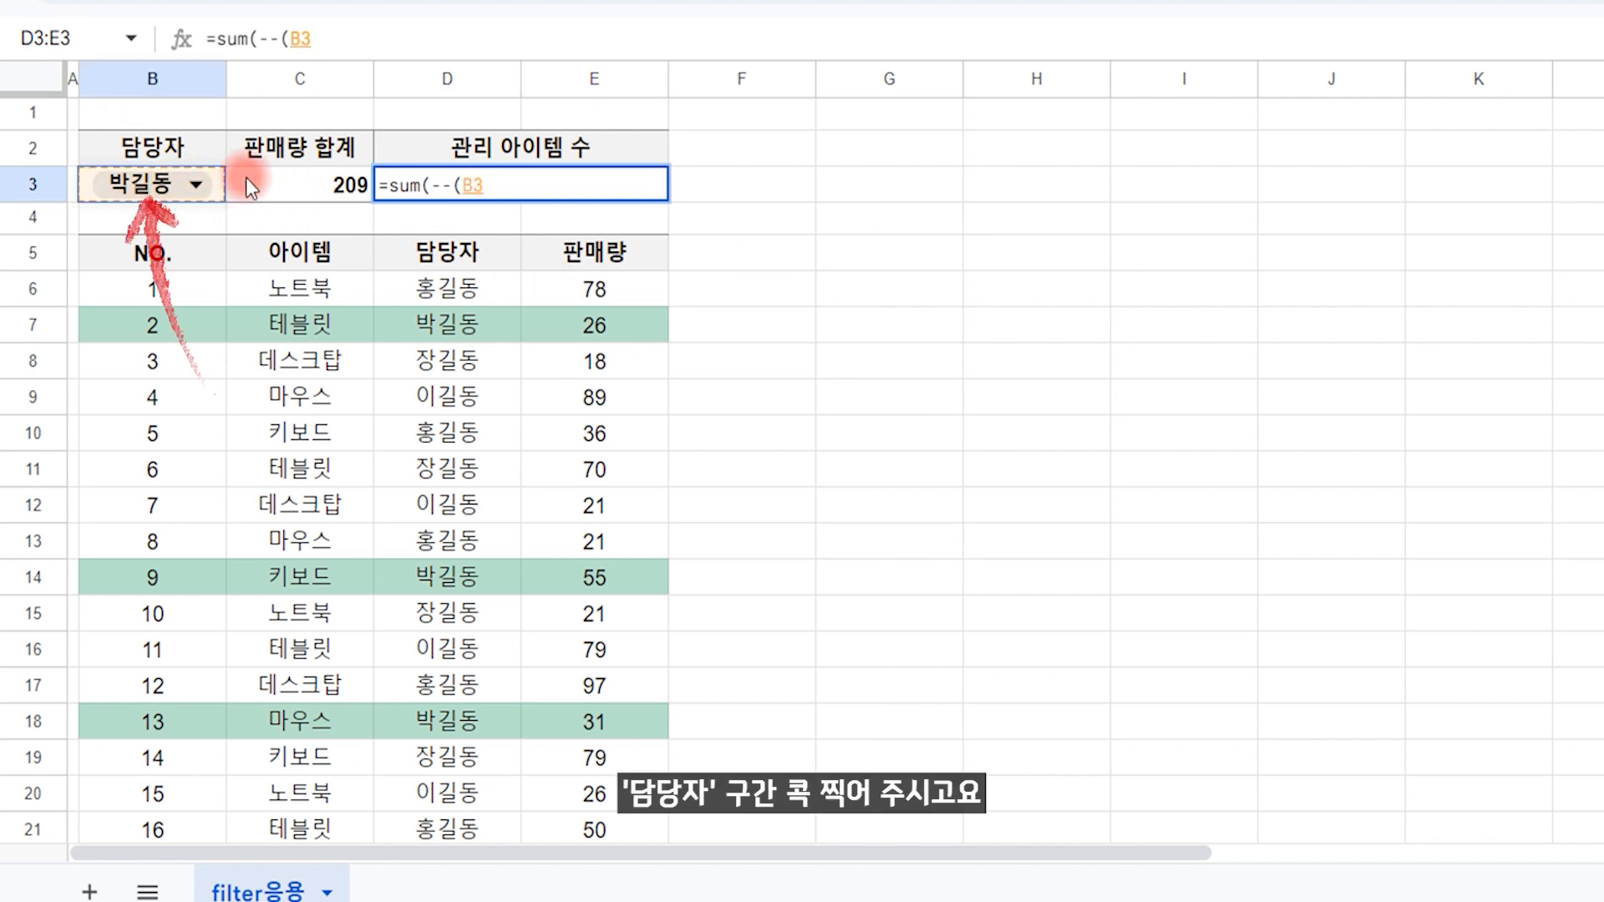
{"action": "type", "text": "="}
{"action": "left_click_drag", "start_coordinate": [451, 288], "coordinate": [489, 623]}
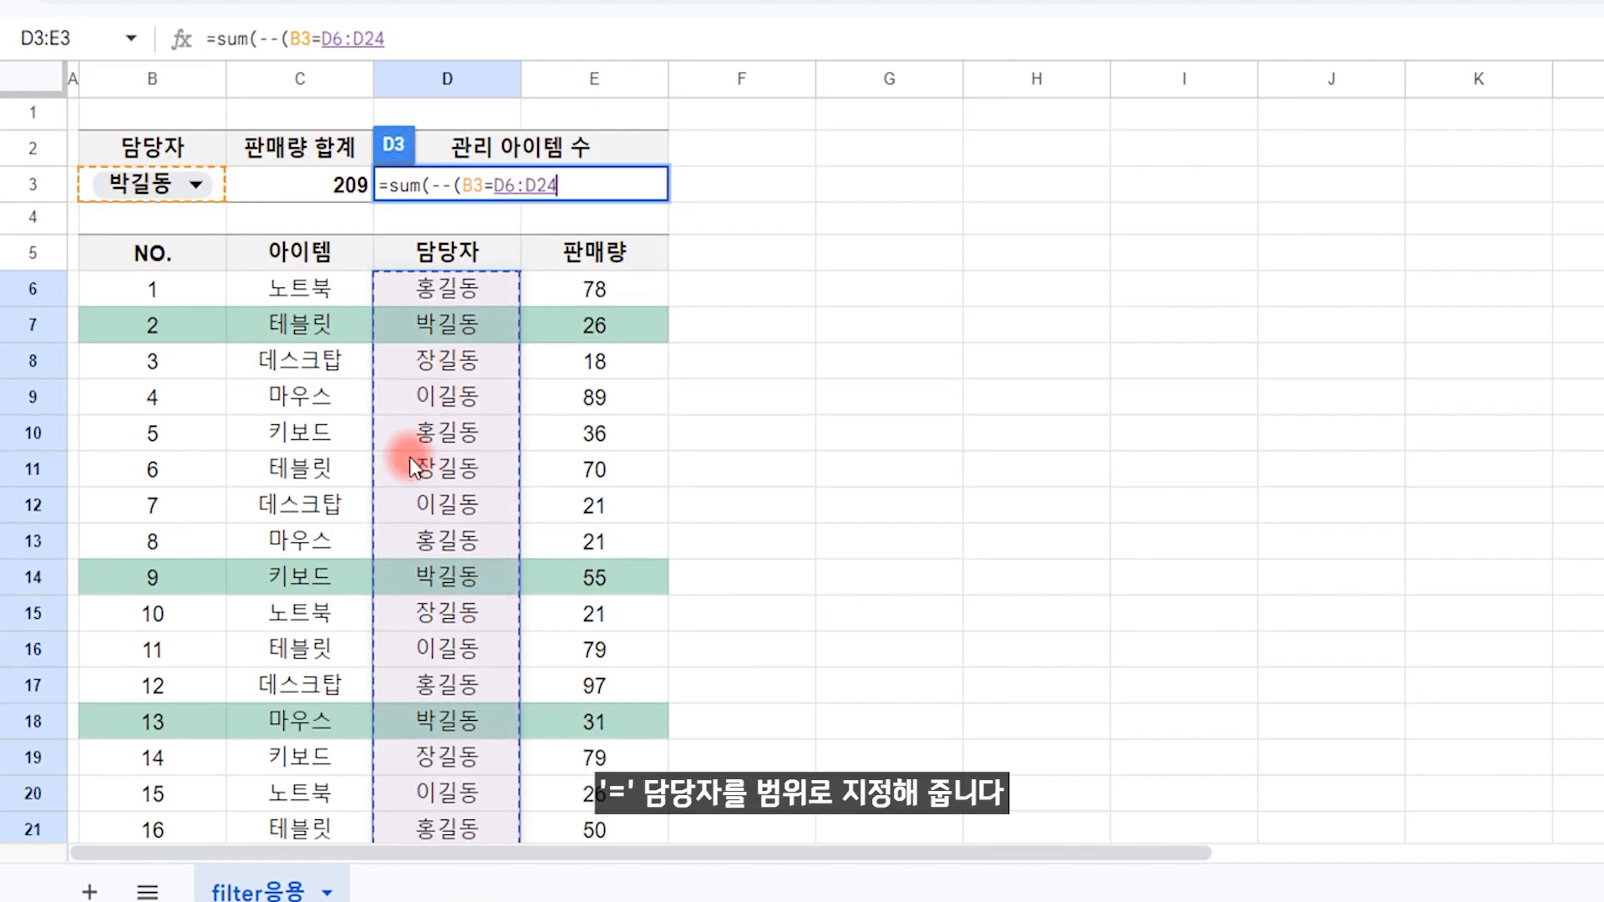
{"action": "type", "text": ")"}
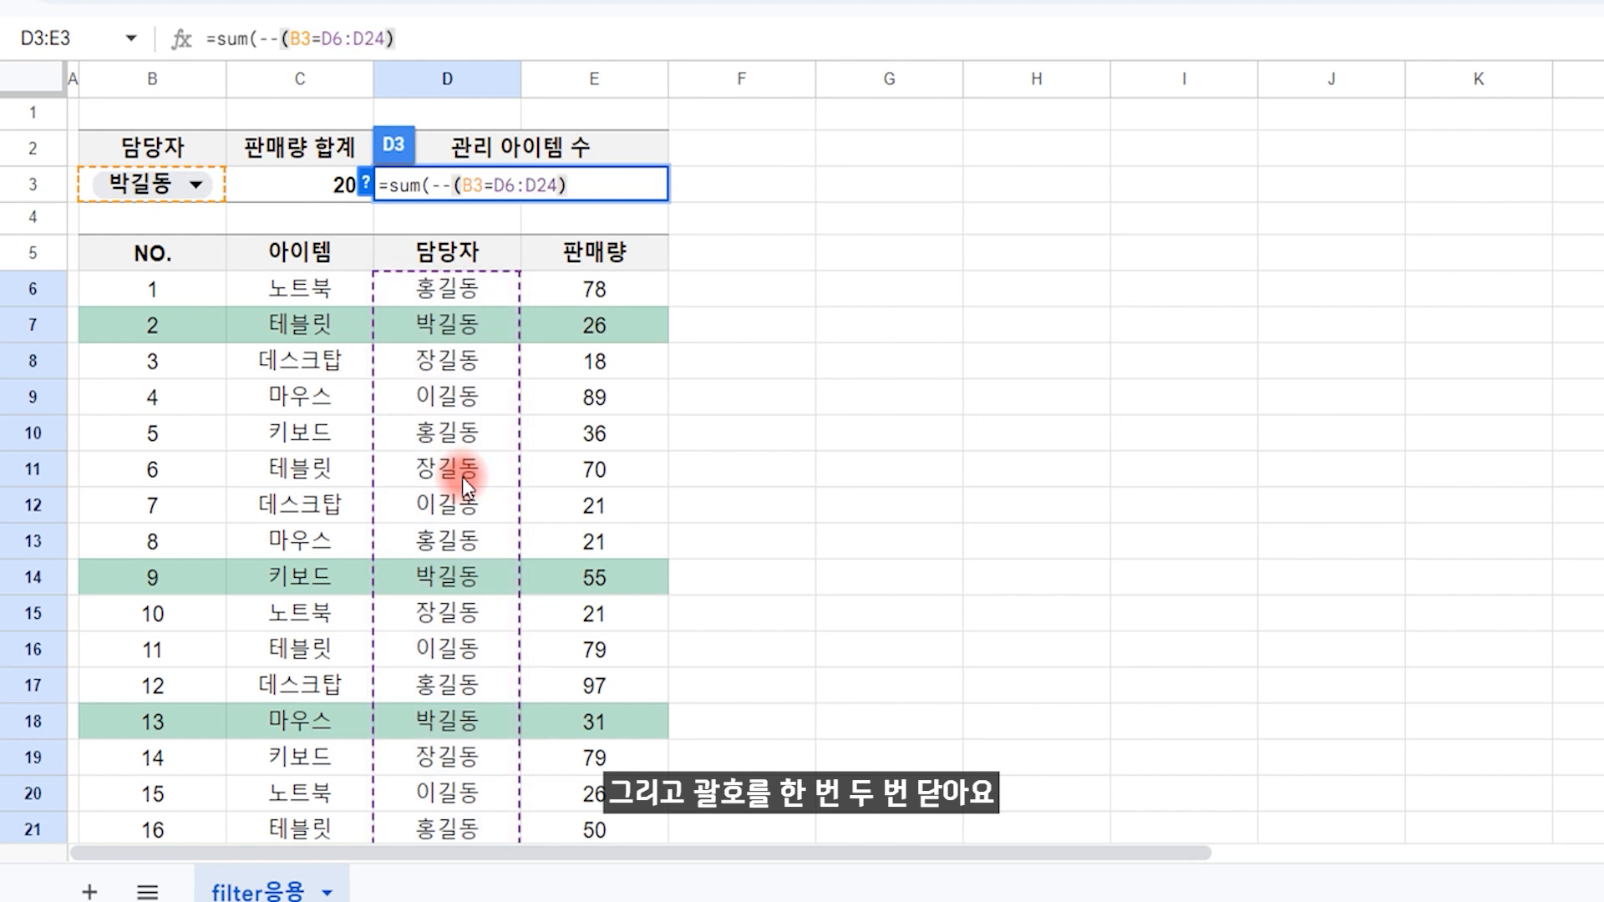
{"action": "type", "text": ")"}
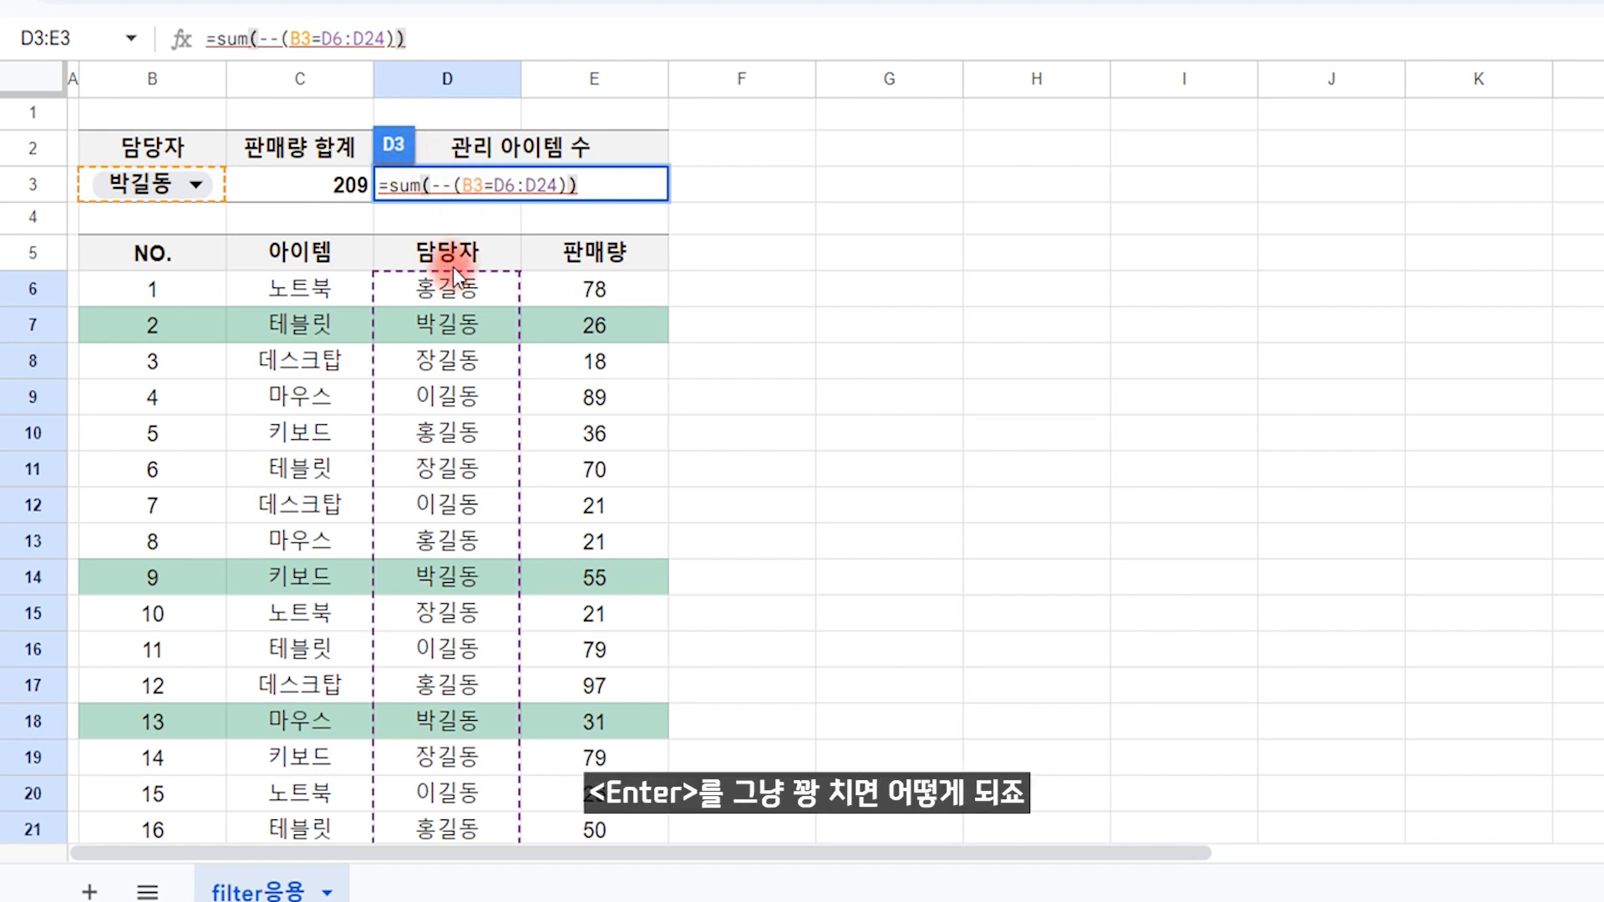
{"action": "key", "text": "Return"}
{"action": "key", "text": "Up"}
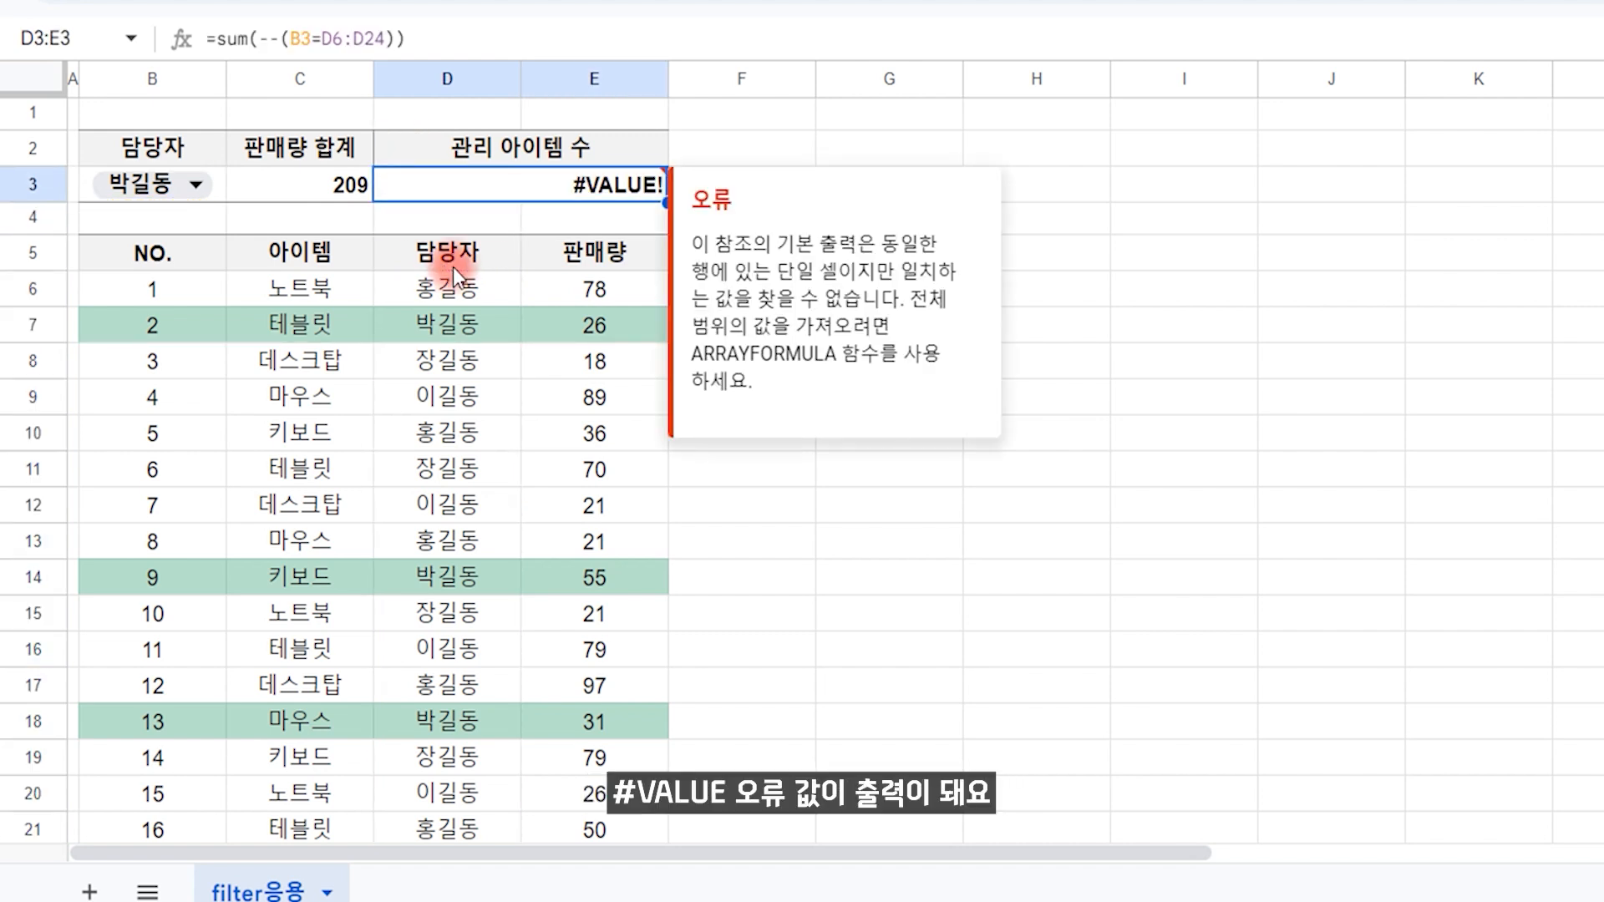
Convert the item count formula in D3:E3 to =ArrayFormula(sum(--(B3=D6:D24)))
{"action": "key", "text": "F2"}
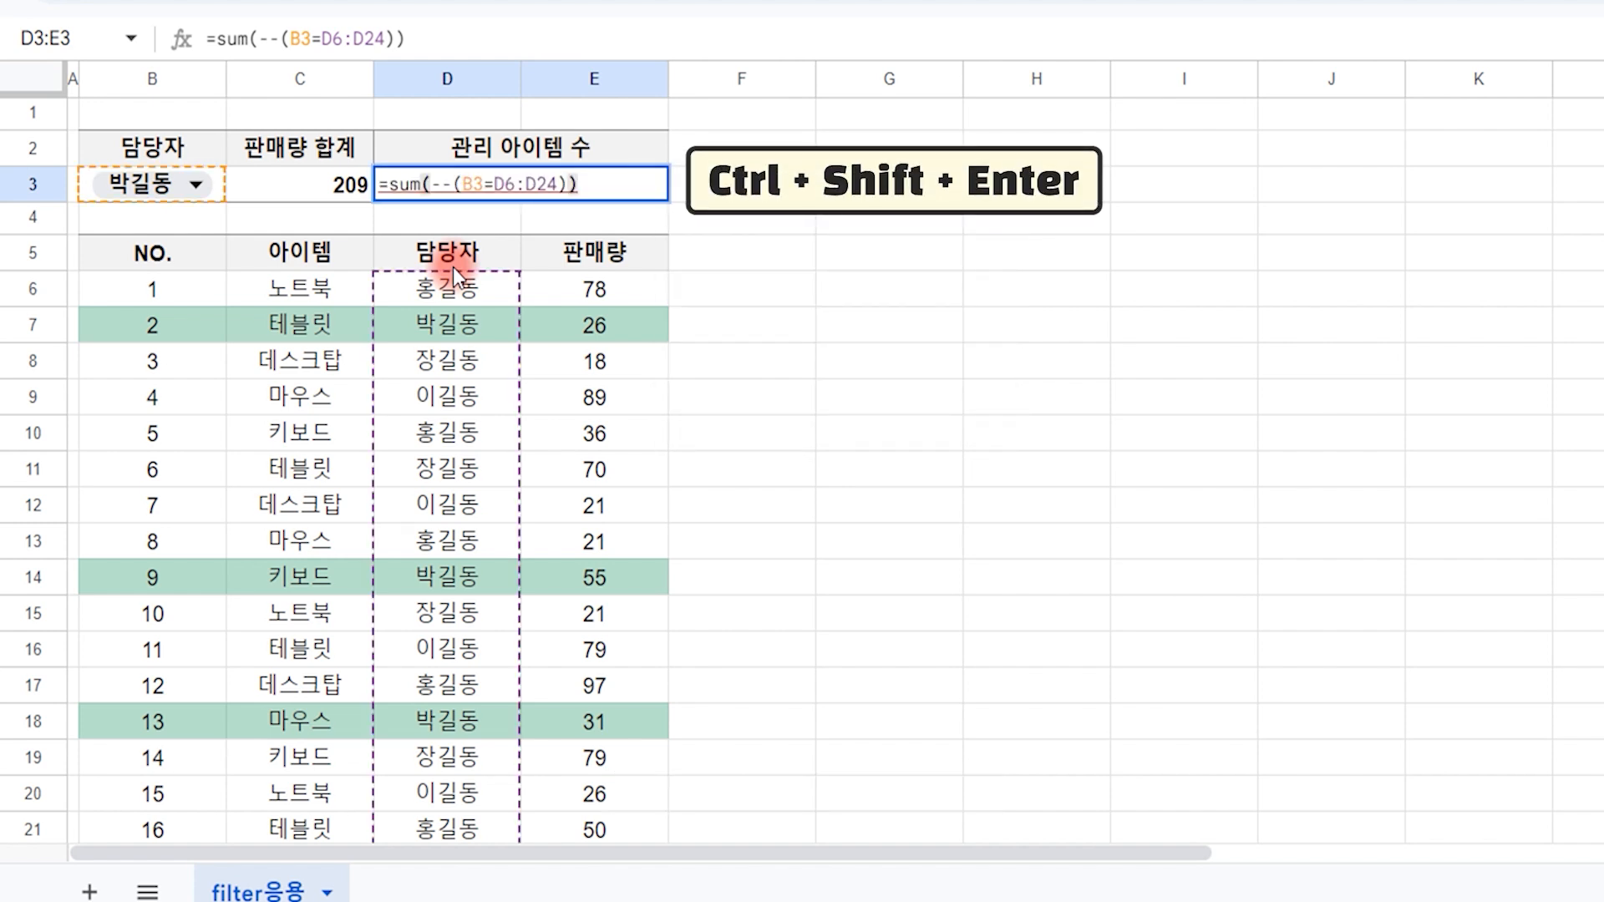
{"action": "key", "text": "ctrl+shift+Return"}
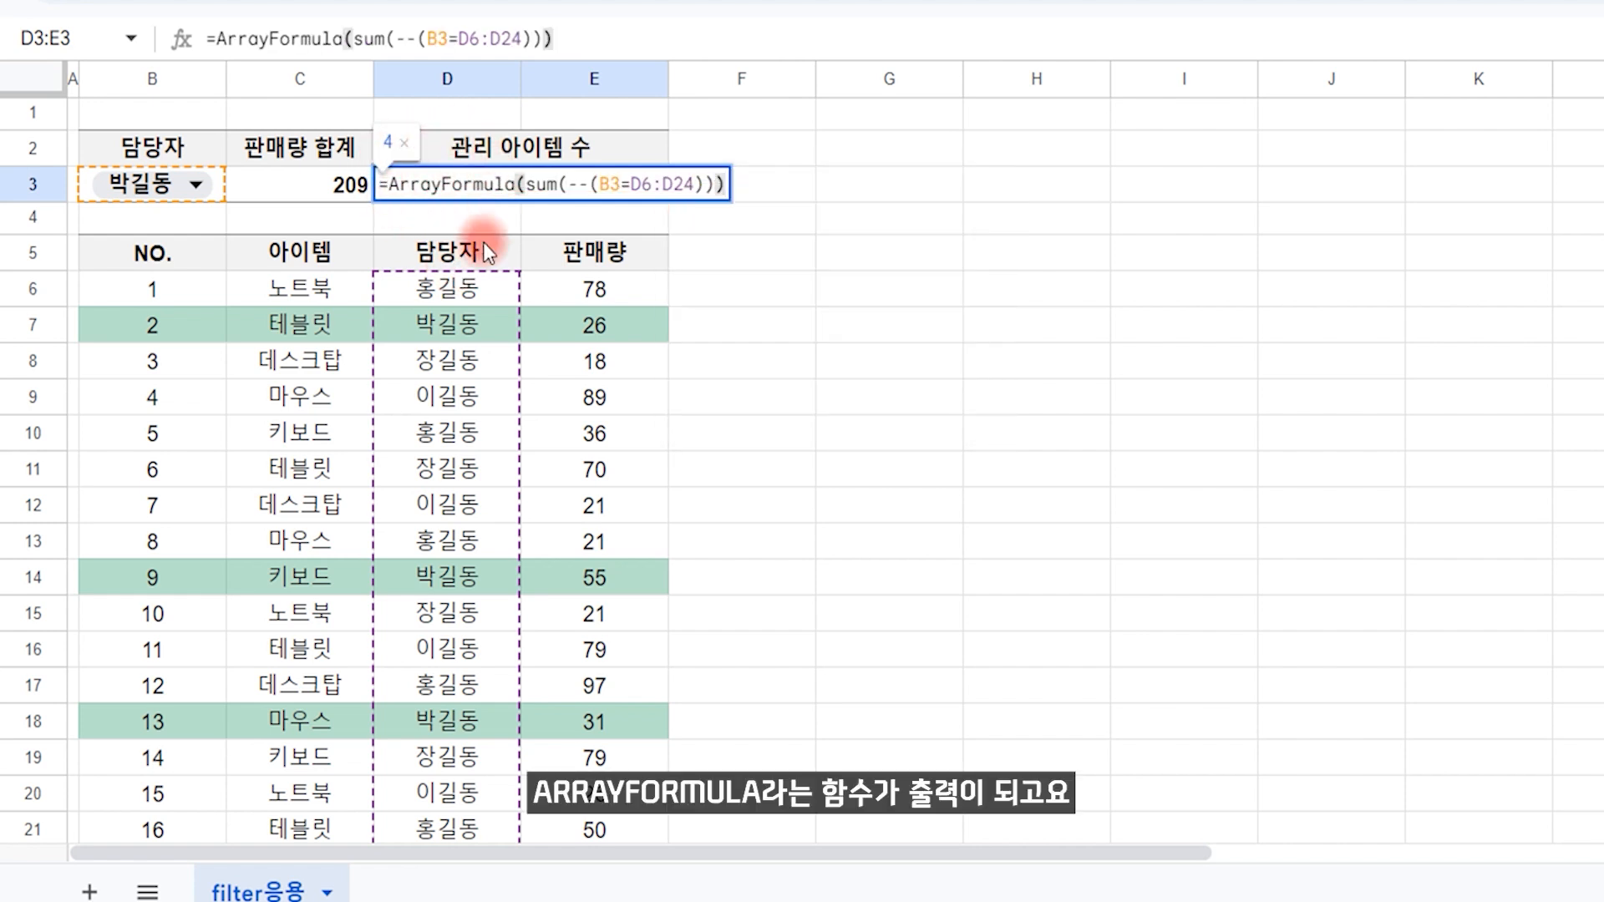
{"action": "key", "text": "Return"}
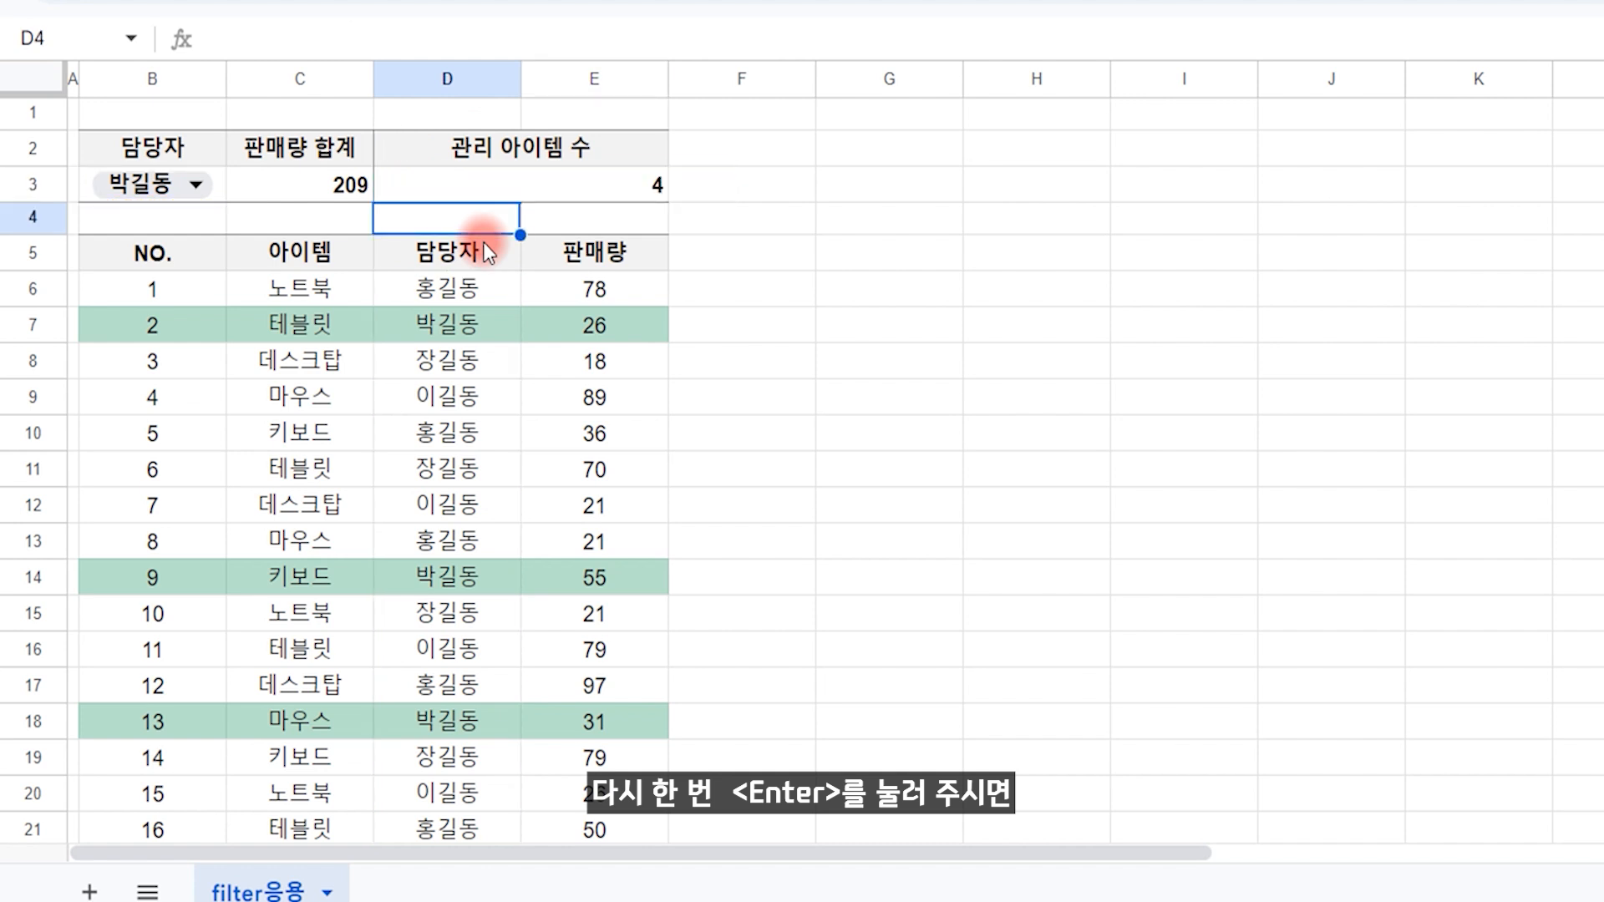